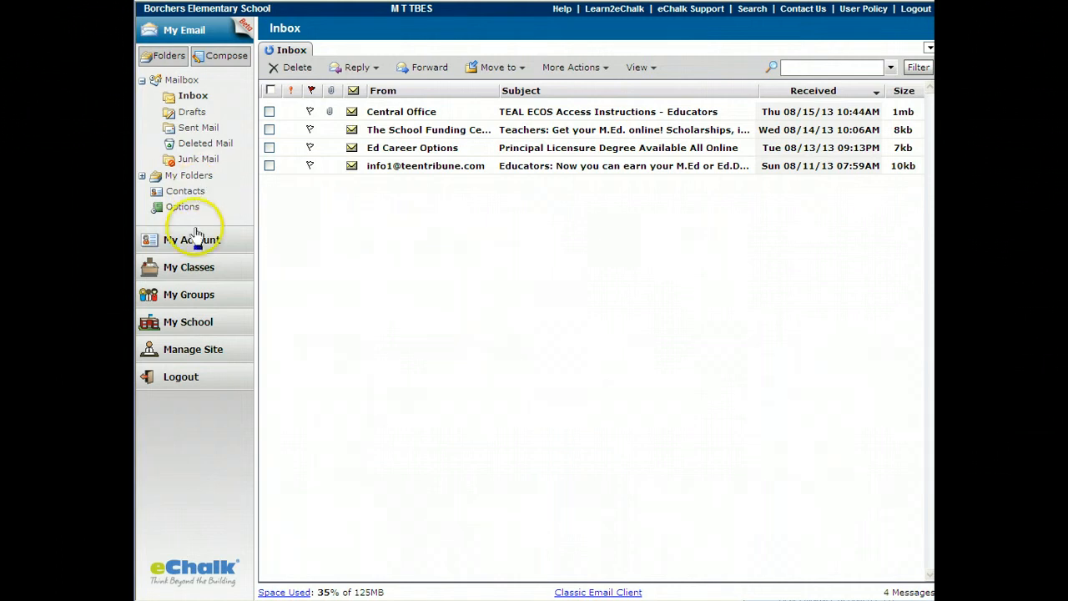
# Step: Start creating a class for the Elementary School 3rd Grade course under My Classes
pyautogui.click(188, 268)
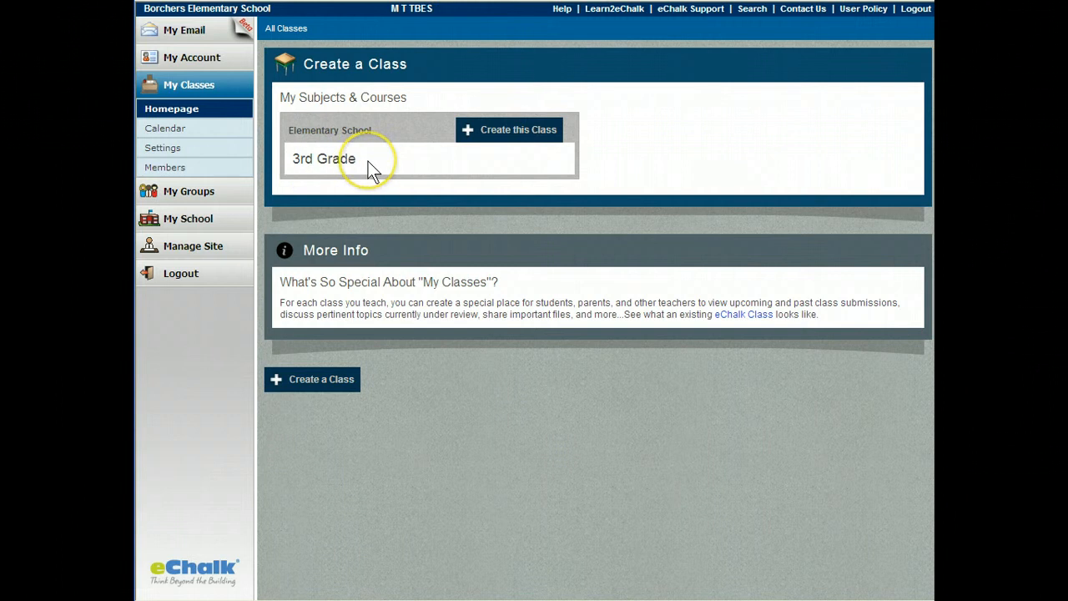
pyautogui.click(494, 150)
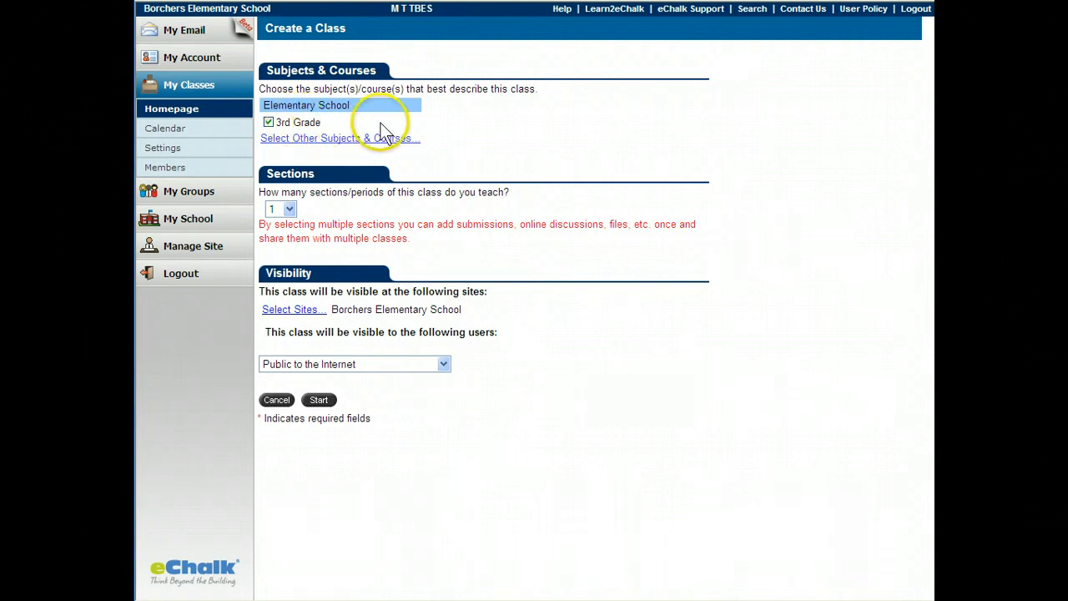
# Step: Try to replace the class's 3rd Grade course with Elementary School / 2nd Grade in the subject and course selection
pyautogui.click(336, 141)
pyautogui.click(480, 109)
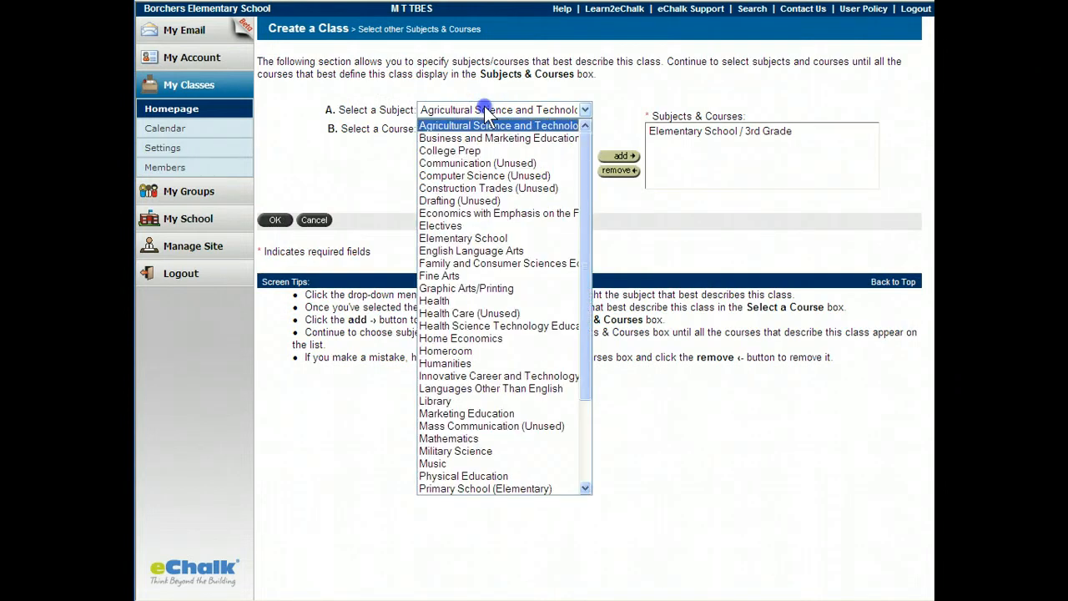
pyautogui.click(463, 238)
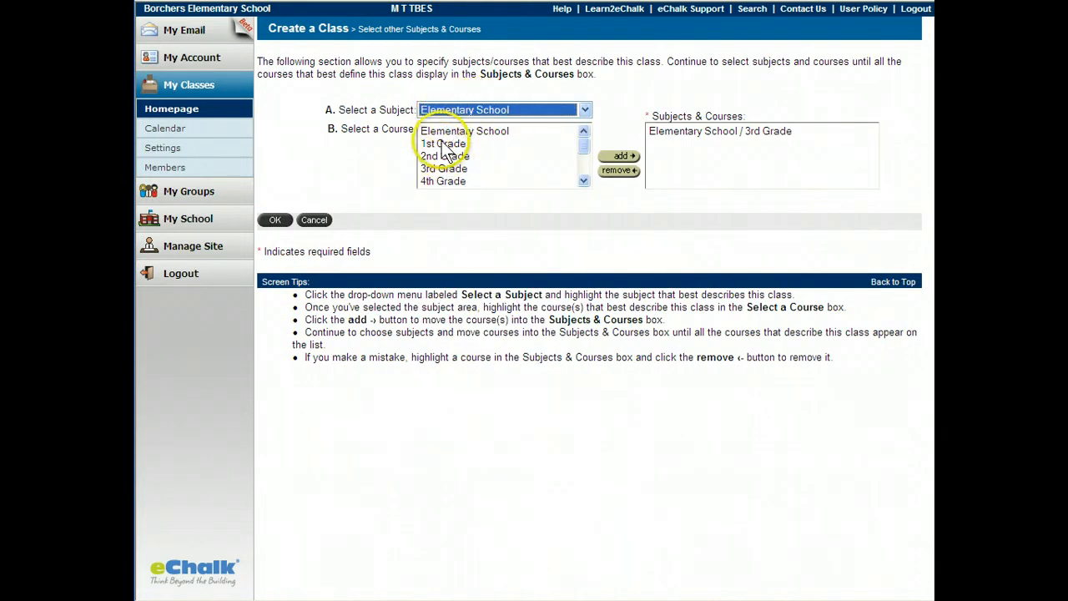
pyautogui.moveTo(585, 146)
pyautogui.mouseDown()
pyautogui.moveTo(585, 167)
pyautogui.moveTo(585, 144)
pyautogui.mouseUp()
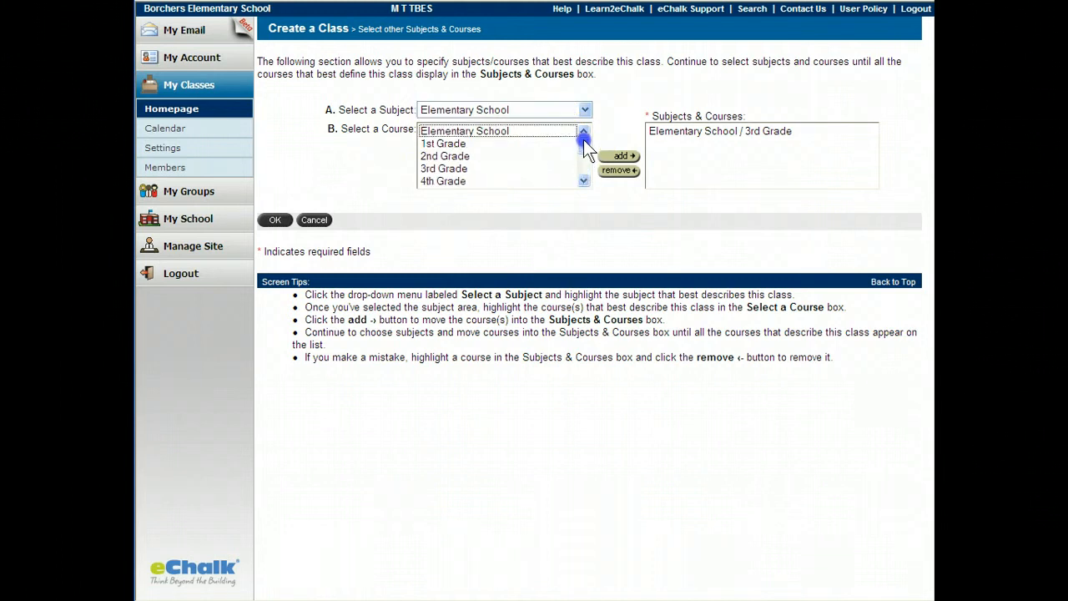
pyautogui.click(445, 157)
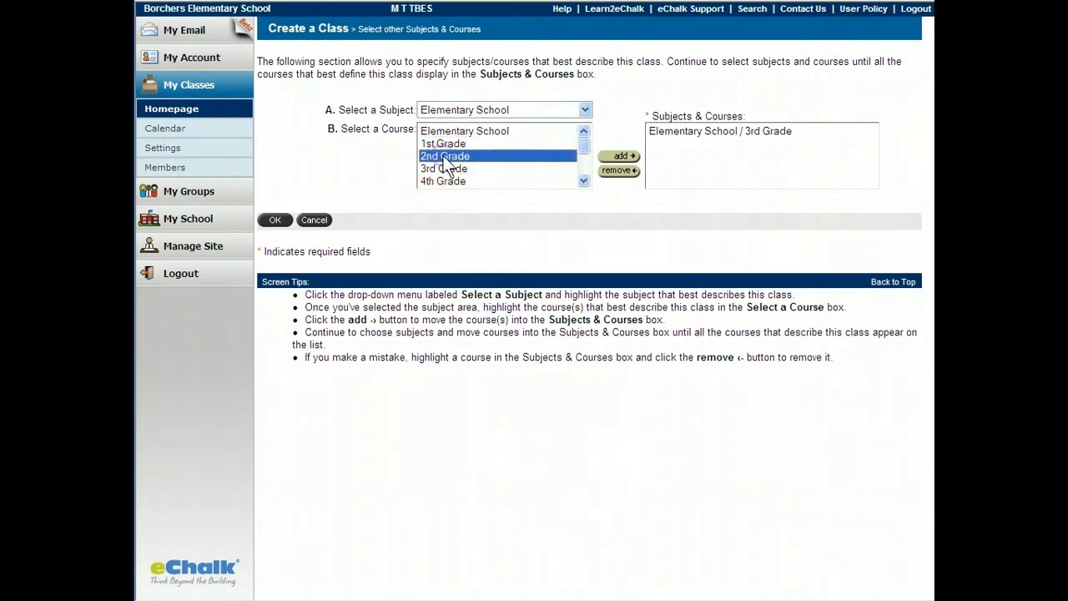
pyautogui.click(621, 157)
pyautogui.click(734, 131)
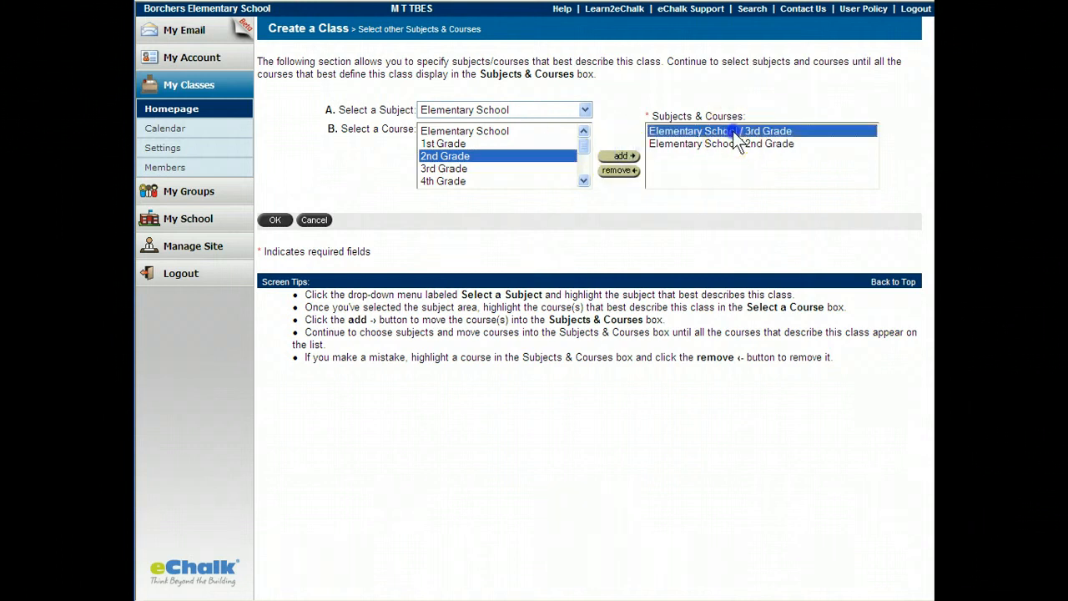
pyautogui.click(619, 170)
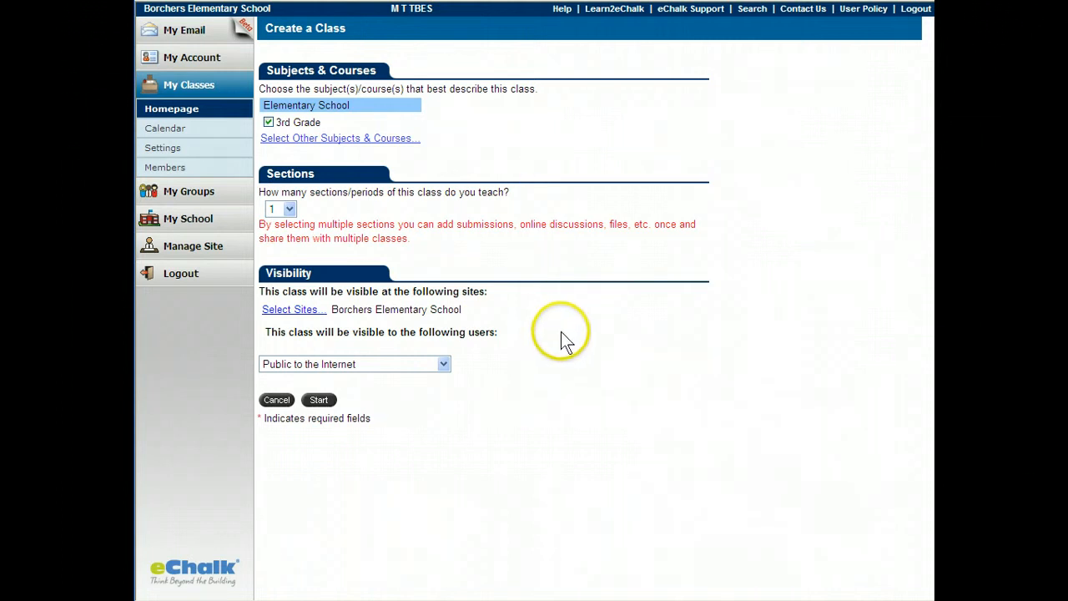
# Step: Start the class profile, name it with the teacher's name followed by "- 3rd Grade", and set the term start date to 08/15/13
pyautogui.click(318, 402)
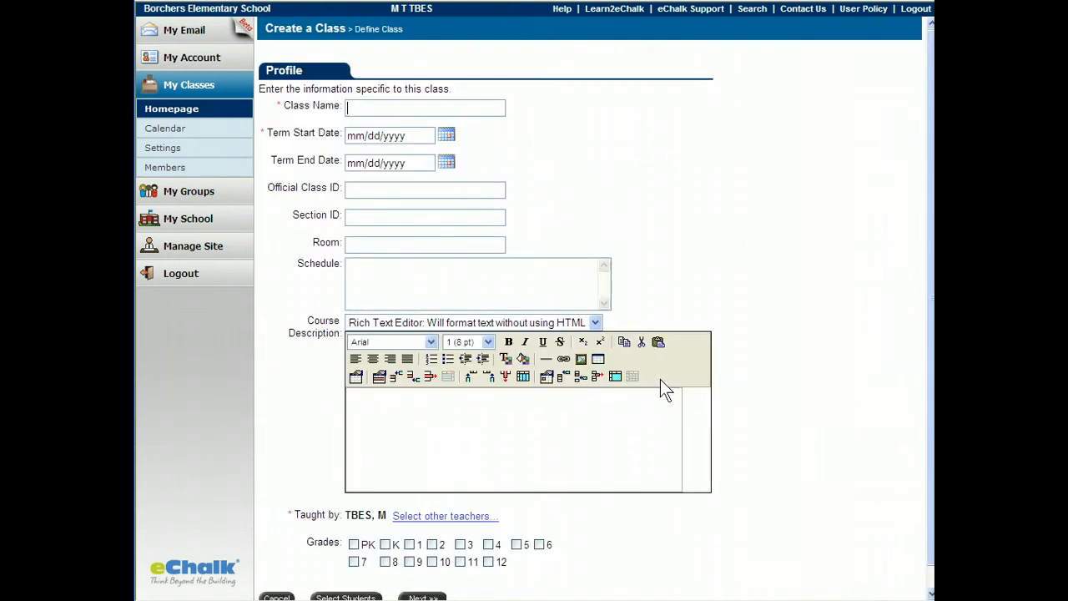
pyautogui.click(375, 106)
pyautogui.write('- 3rd Grade')
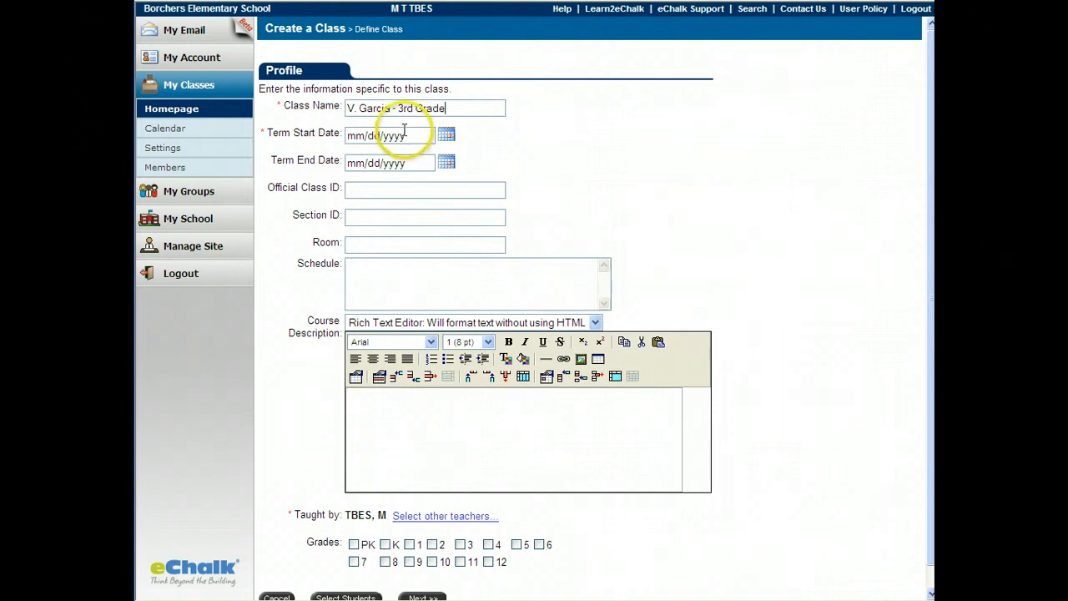
pyautogui.click(447, 135)
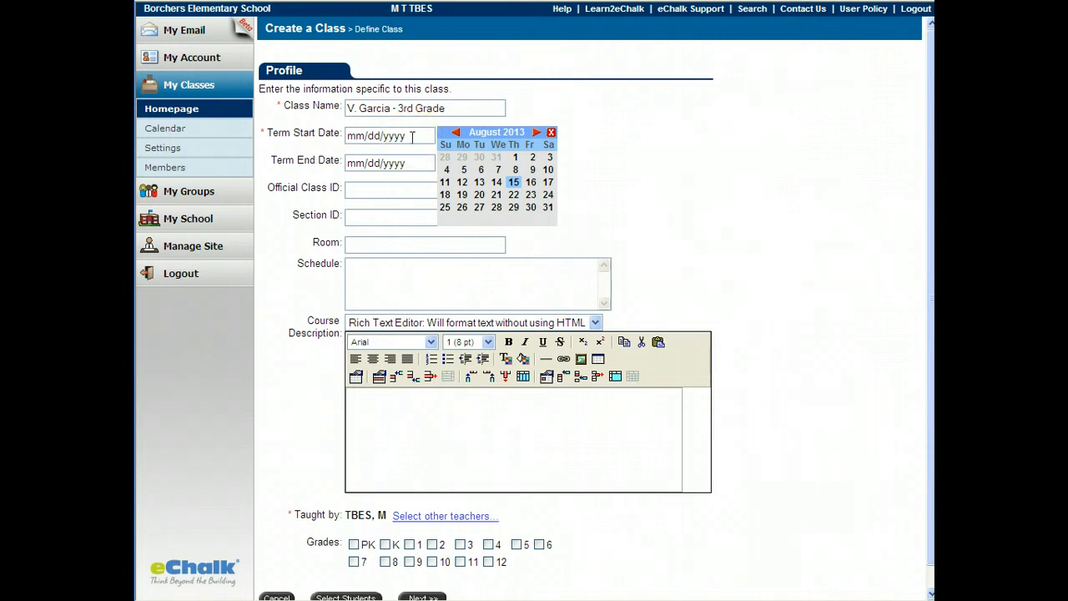
pyautogui.click(513, 185)
pyautogui.click(514, 186)
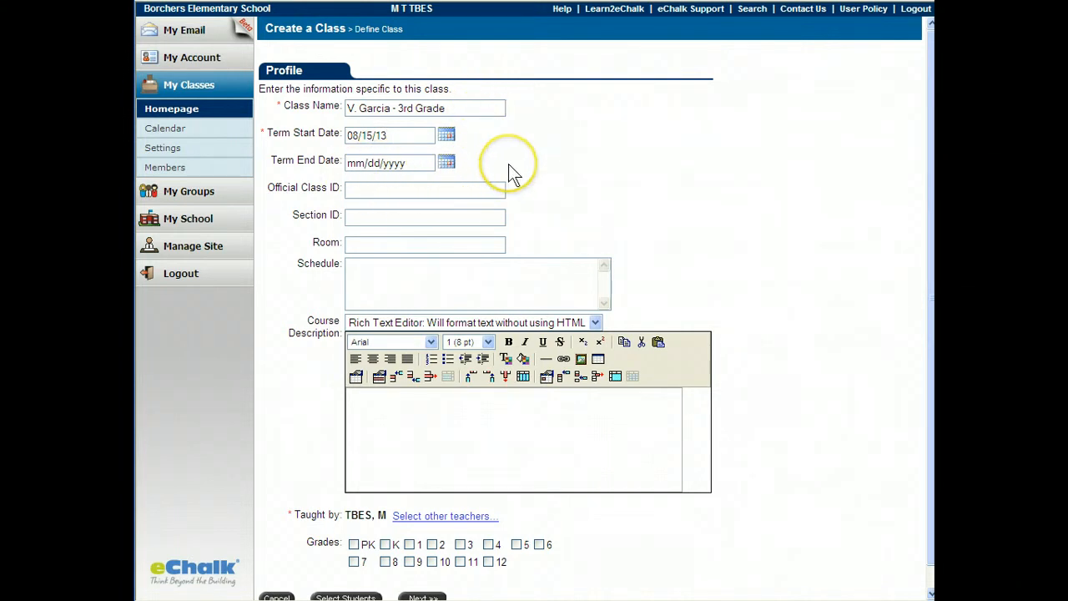
# Step: Set the room to 25 and paste the copied daily timetable into the course description
pyautogui.scroll(-1, 484, 208)
pyautogui.click(382, 223)
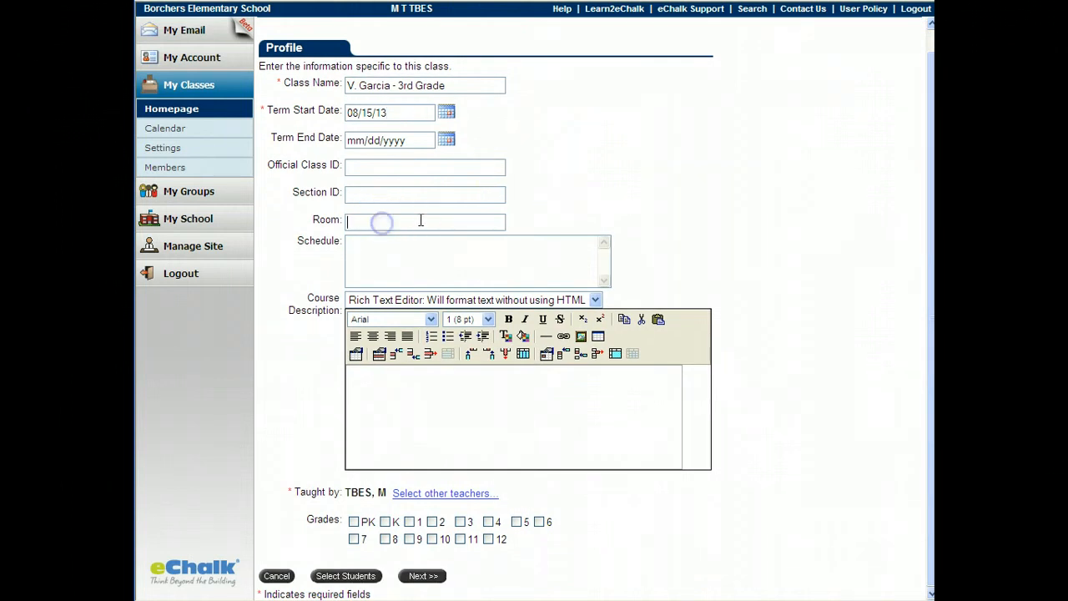
pyautogui.write('25')
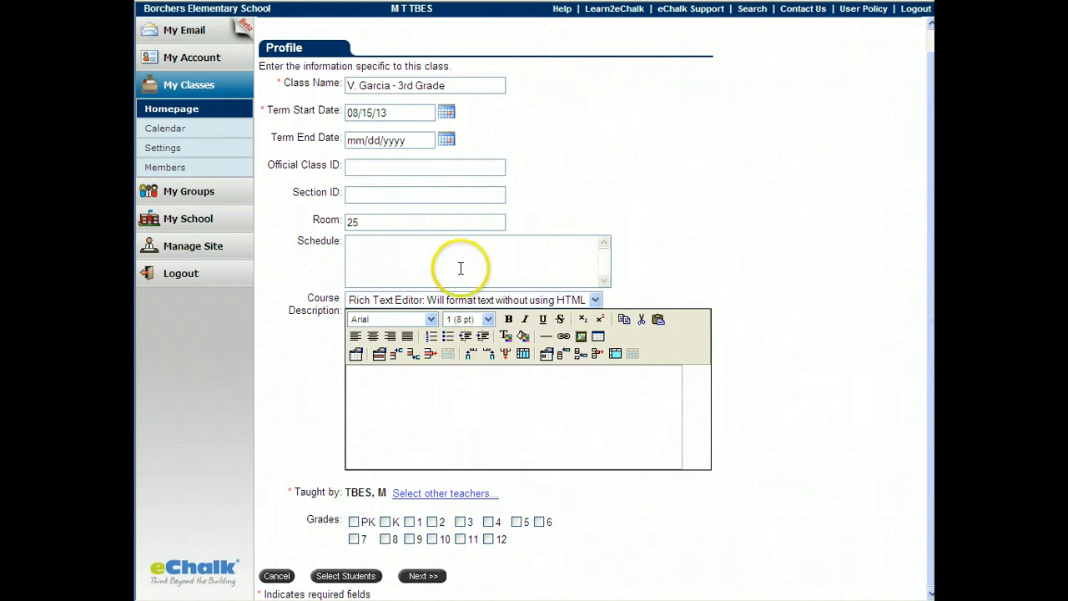
pyautogui.click(357, 380)
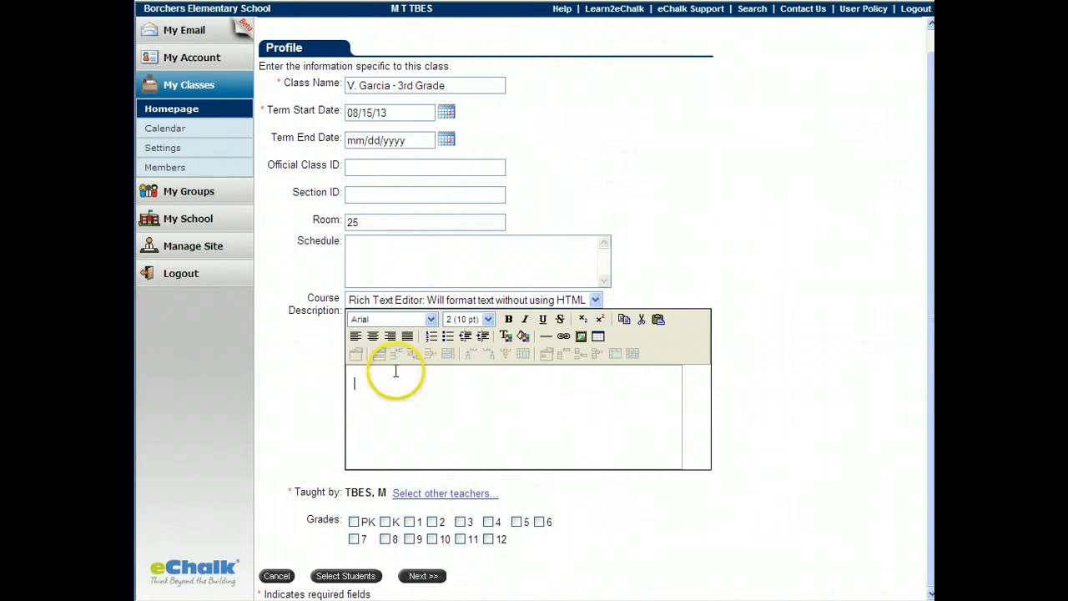
pyautogui.hotkey('ctrl', 'v')
pyautogui.moveTo(680, 439)
pyautogui.mouseDown()
pyautogui.moveTo(672, 392)
pyautogui.moveTo(672, 447)
pyautogui.mouseUp()
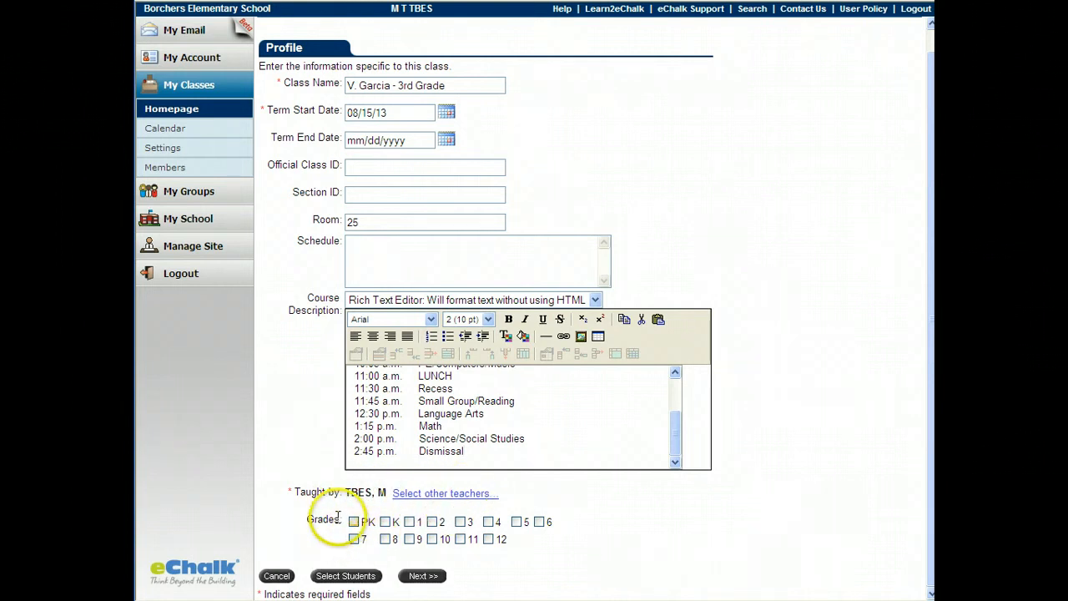
# Step: Assign grade 3 to the class and continue without adding students
pyautogui.click(460, 522)
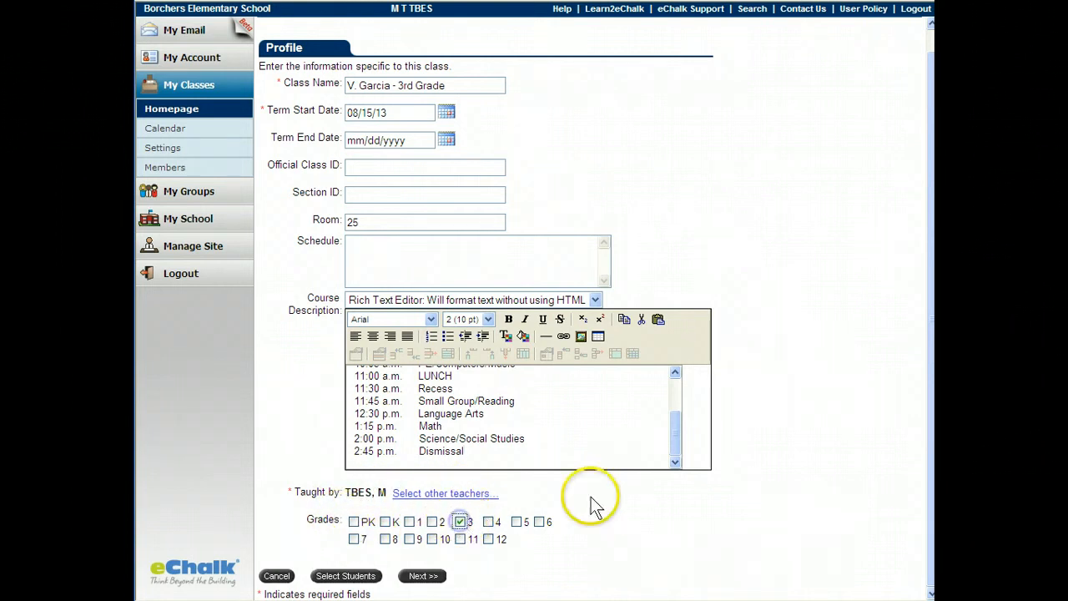
pyautogui.click(930, 230)
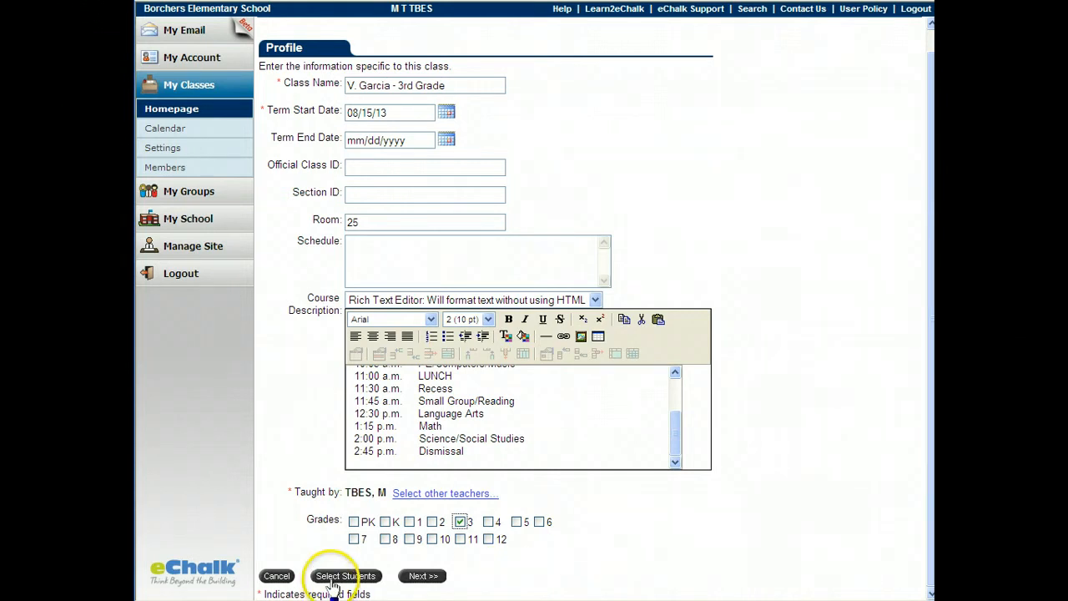
pyautogui.click(422, 578)
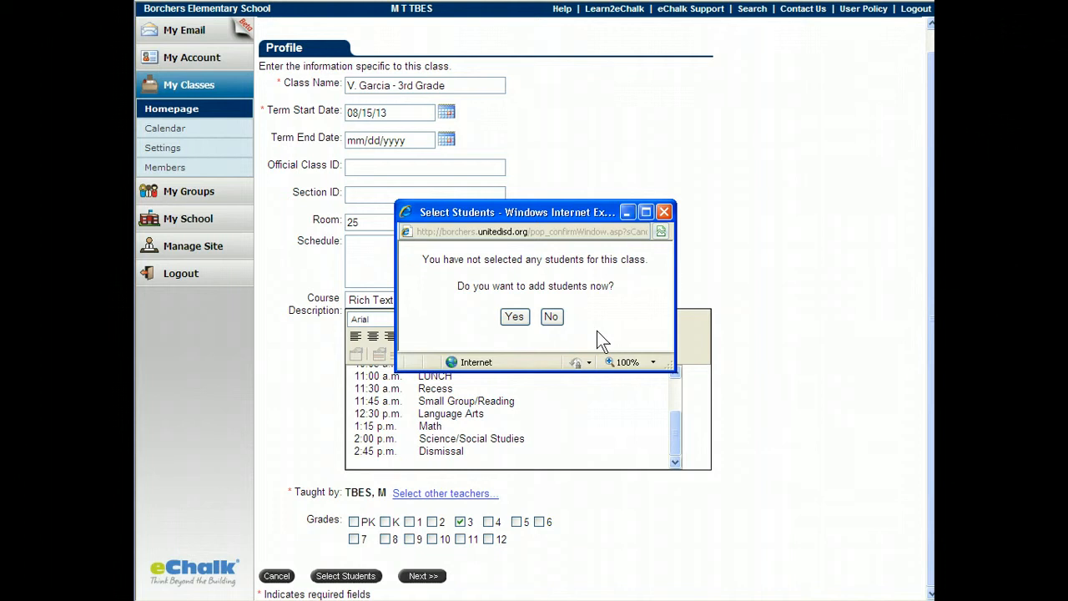
pyautogui.click(551, 318)
pyautogui.click(552, 317)
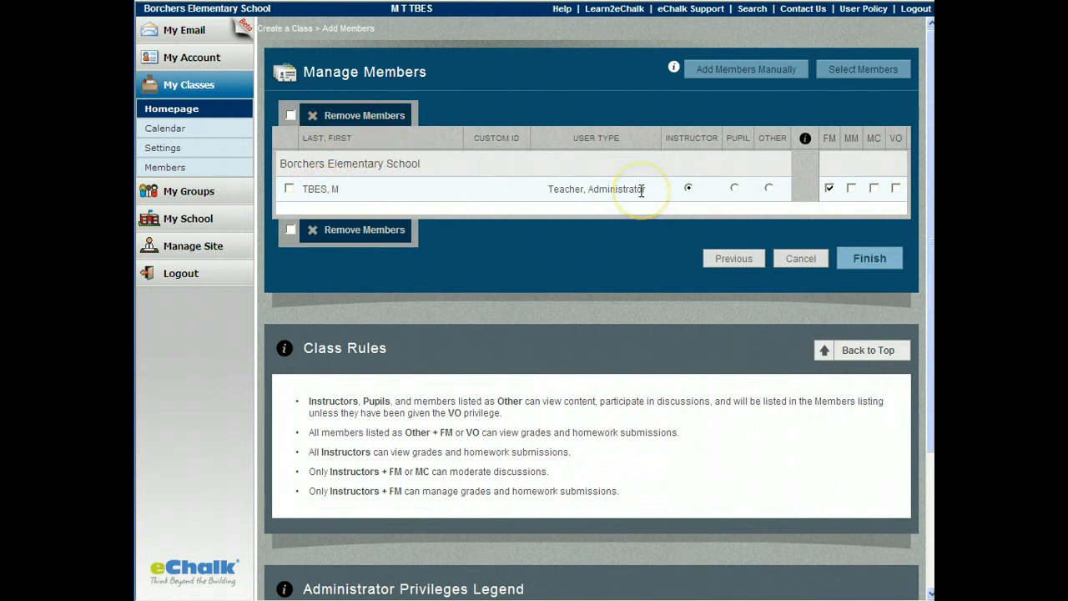
# Step: Finish creating the class without additional members and look over its homepage down to the course description
pyautogui.click(866, 261)
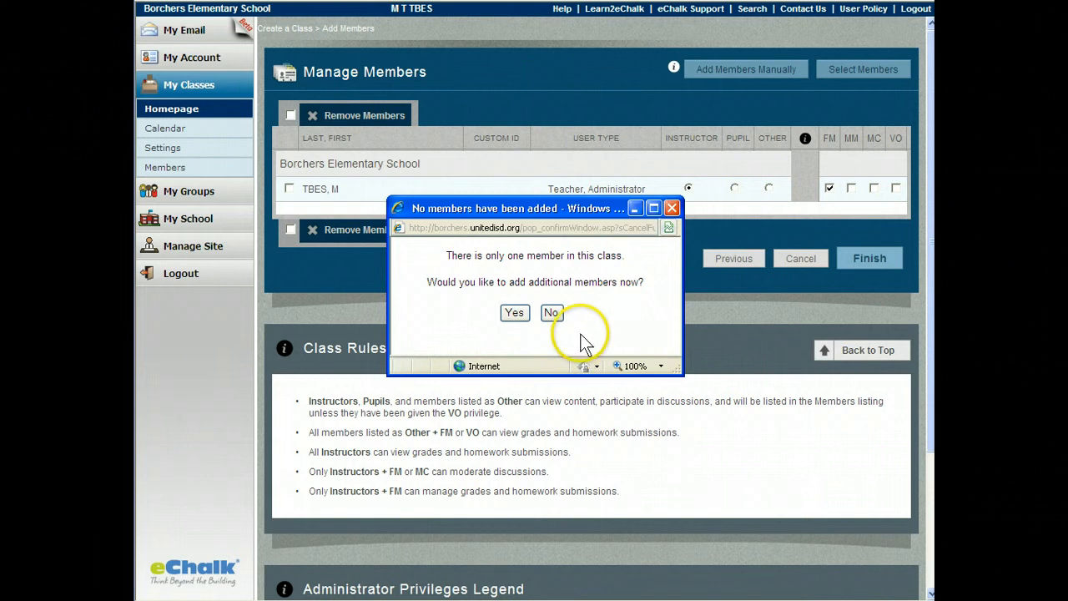
pyautogui.click(551, 314)
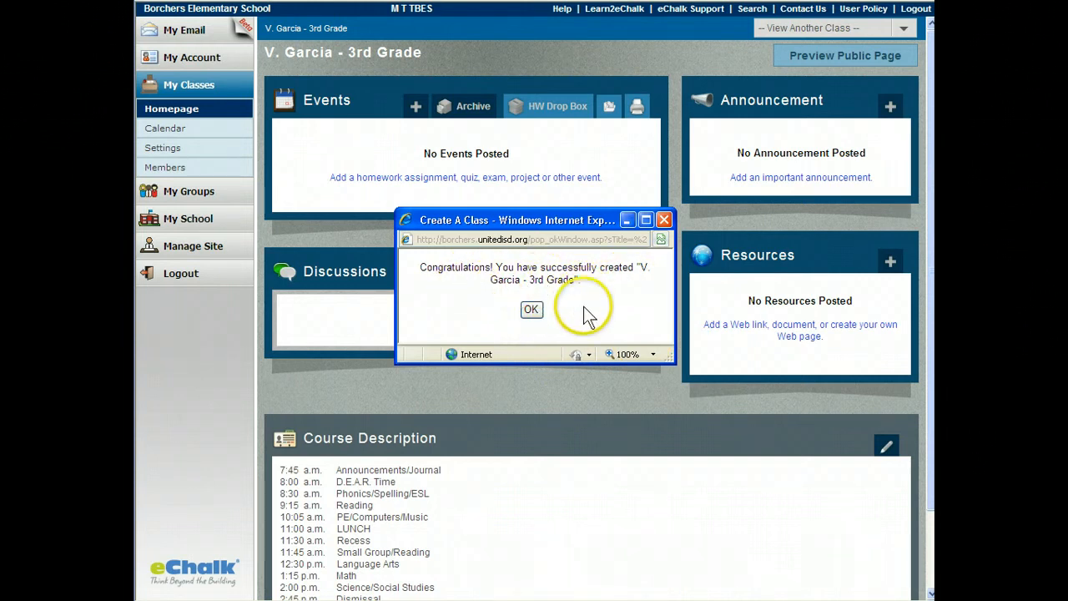
pyautogui.click(531, 308)
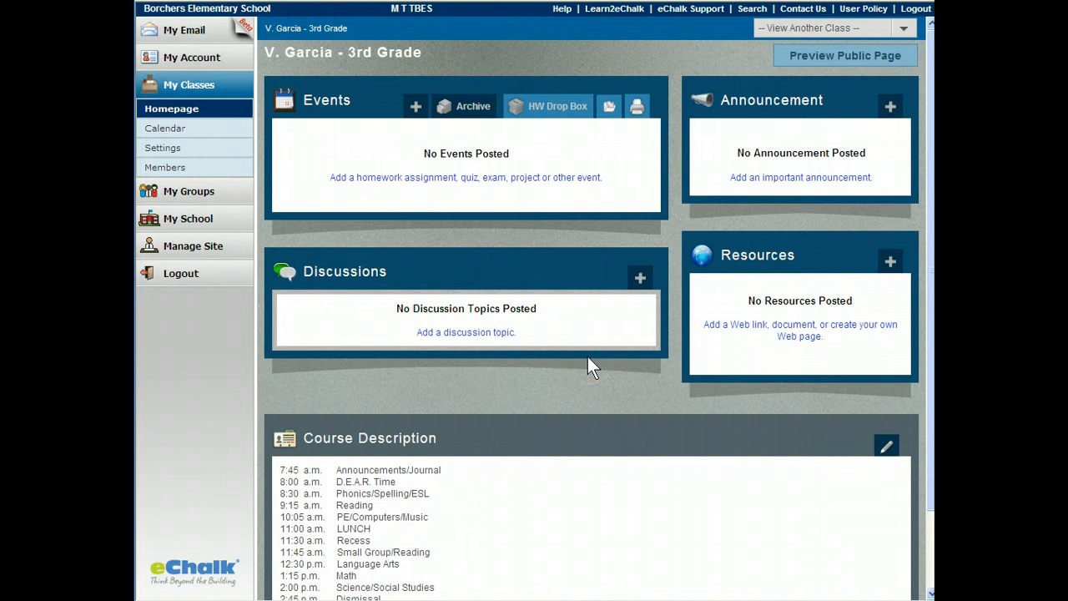
pyautogui.scroll(-2, 588, 357)
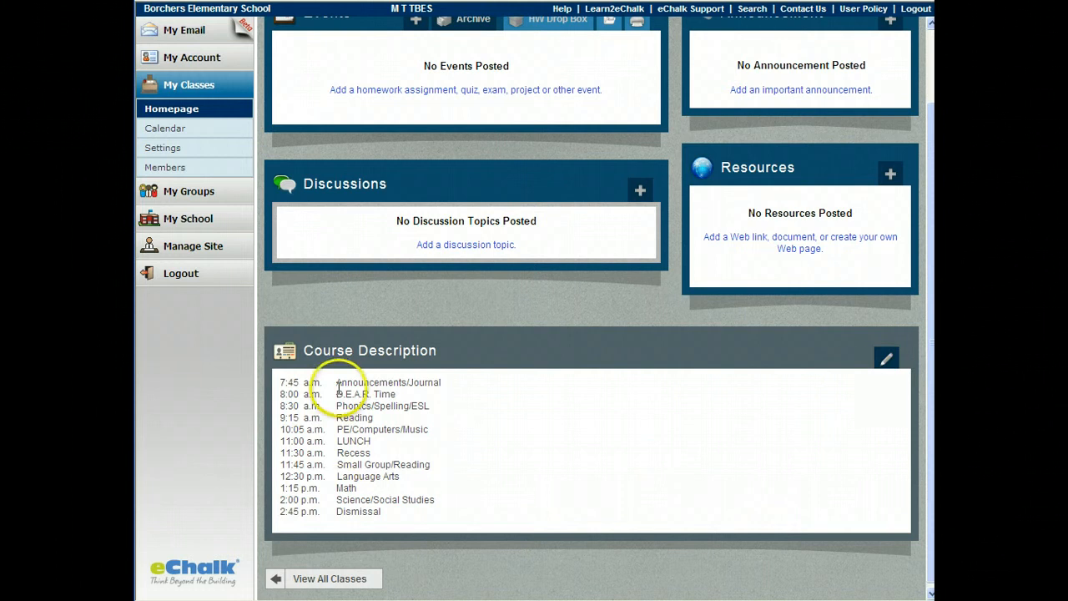
pyautogui.scroll(2, 553, 459)
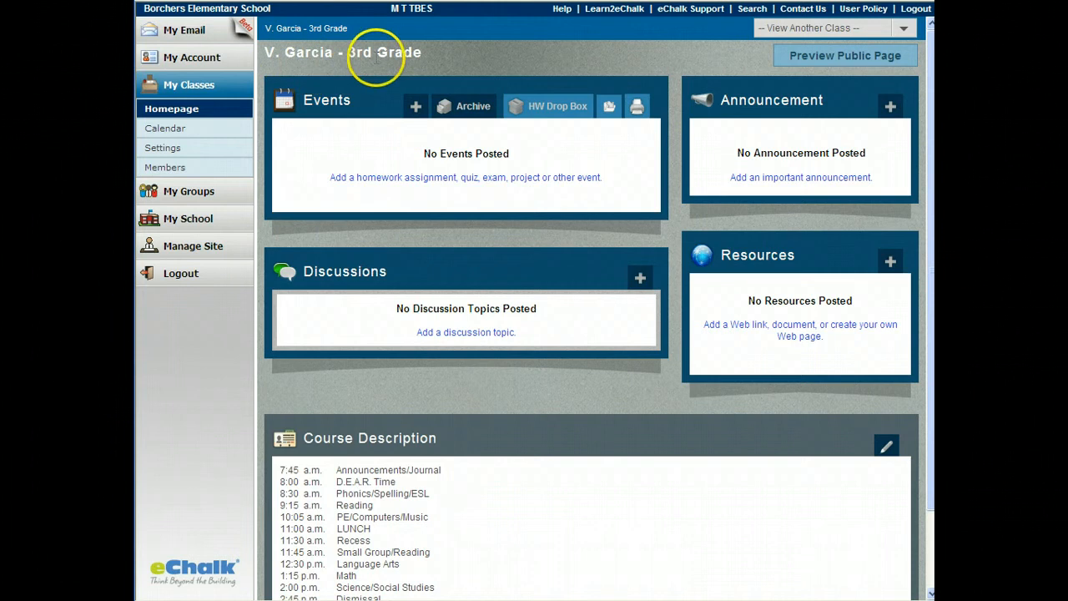
# Step: Open the new class's settings for editing and go to the class events display options
pyautogui.click(163, 148)
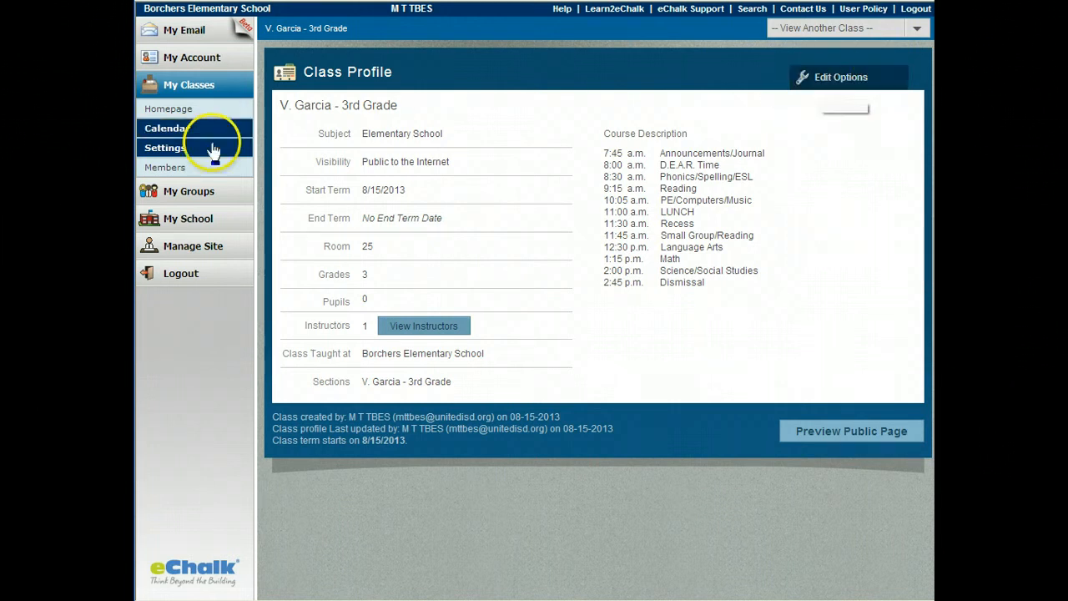
pyautogui.click(843, 78)
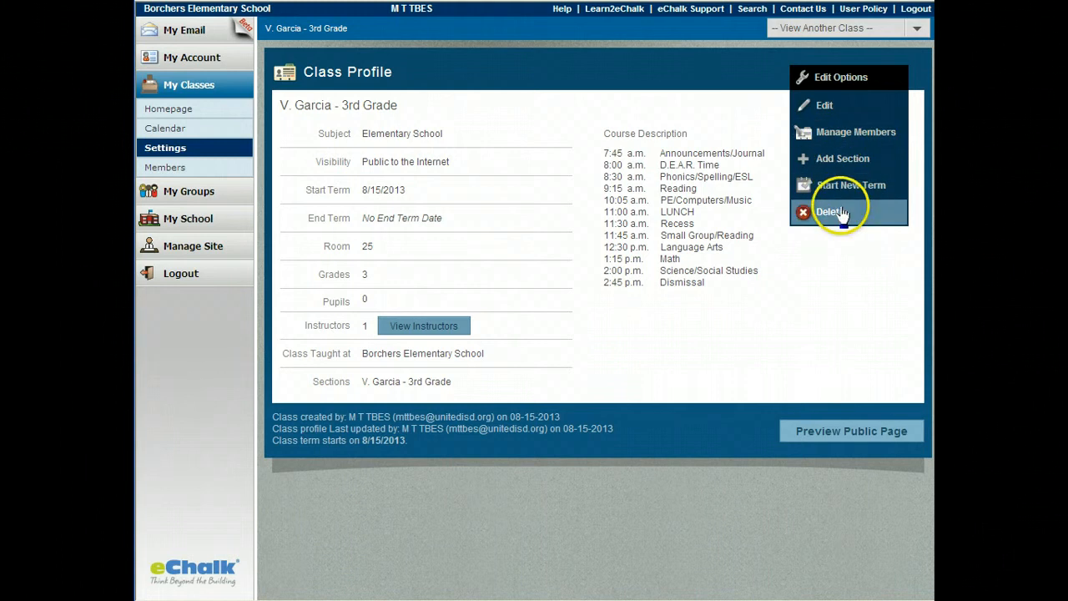
pyautogui.click(822, 107)
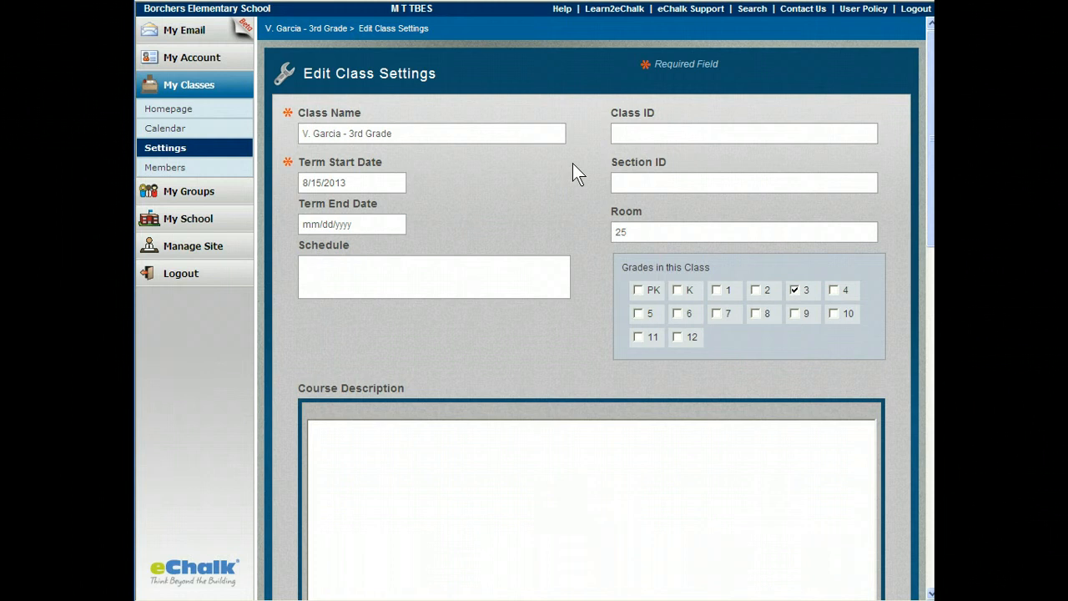
pyautogui.scroll(-5, 582, 178)
pyautogui.scroll(-6, 582, 178)
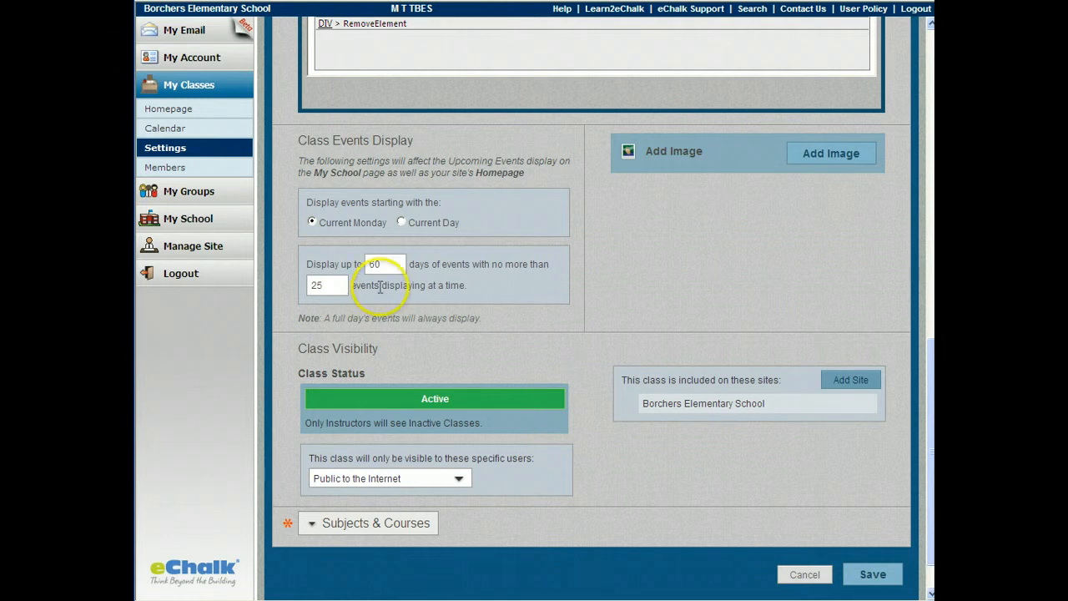
# Step: Limit the class events display to no more than 10 events at a time and save the settings
pyautogui.doubleClick(321, 285)
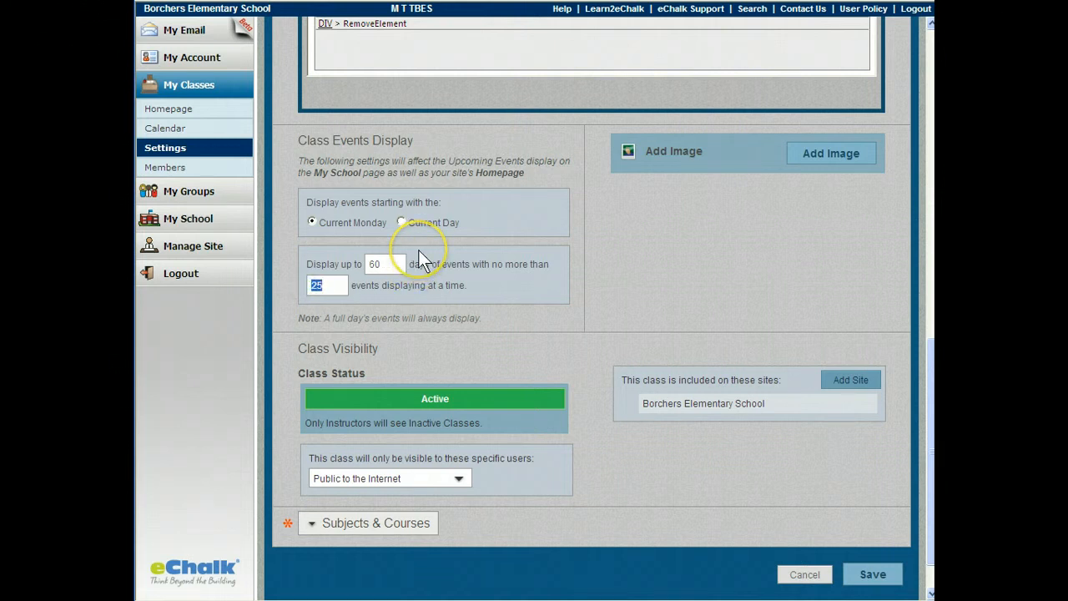
pyautogui.write('5')
pyautogui.doubleClick(313, 283)
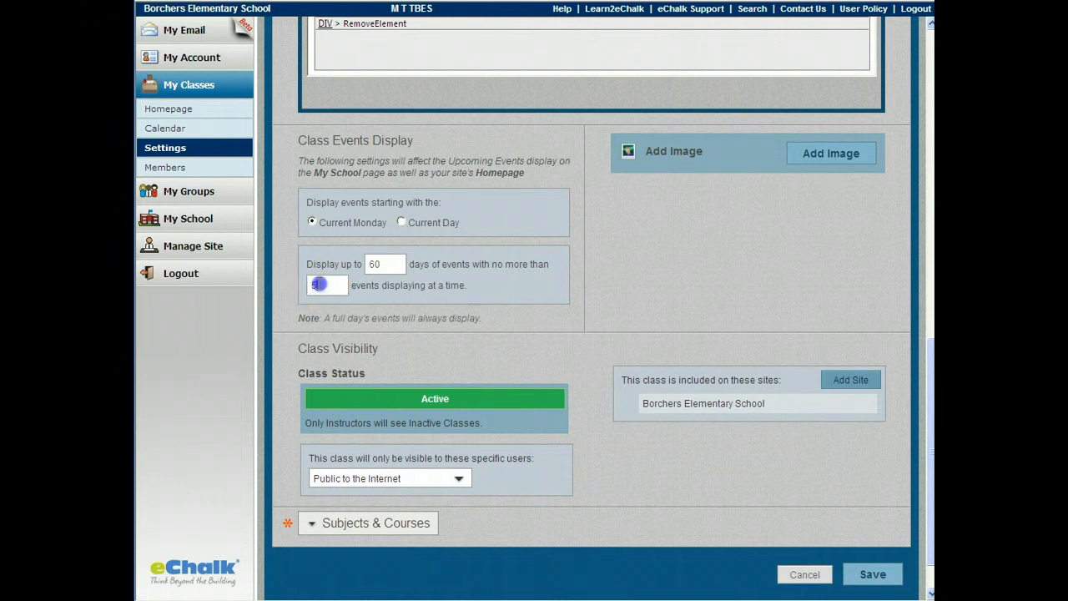
pyautogui.write('10')
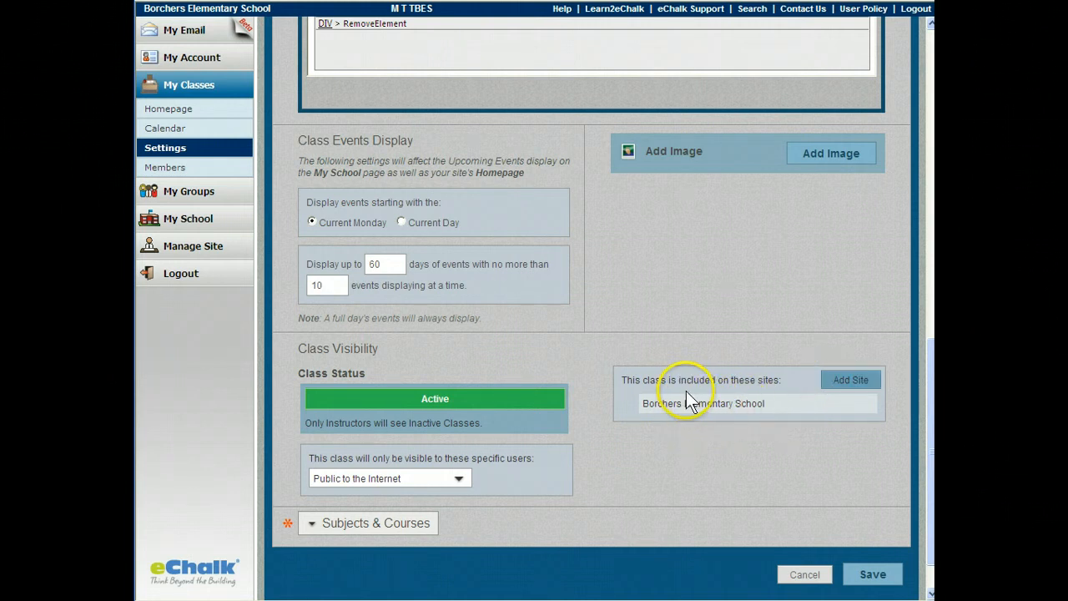
pyautogui.click(874, 574)
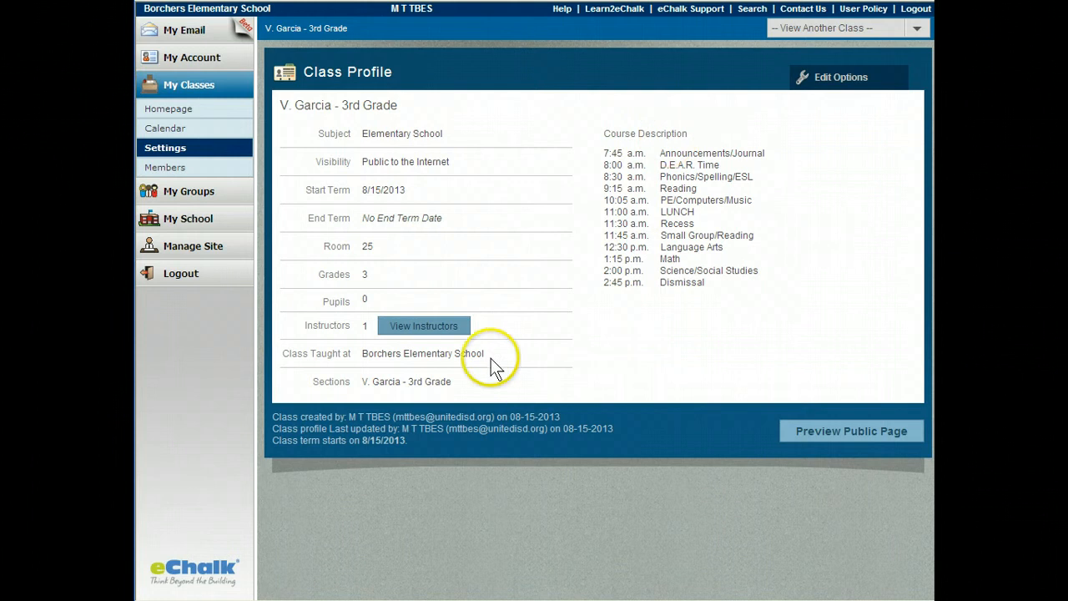
# Step: Return to the class homepage, leave for the inbox, and reopen My Classes to view the classes taught
pyautogui.click(171, 110)
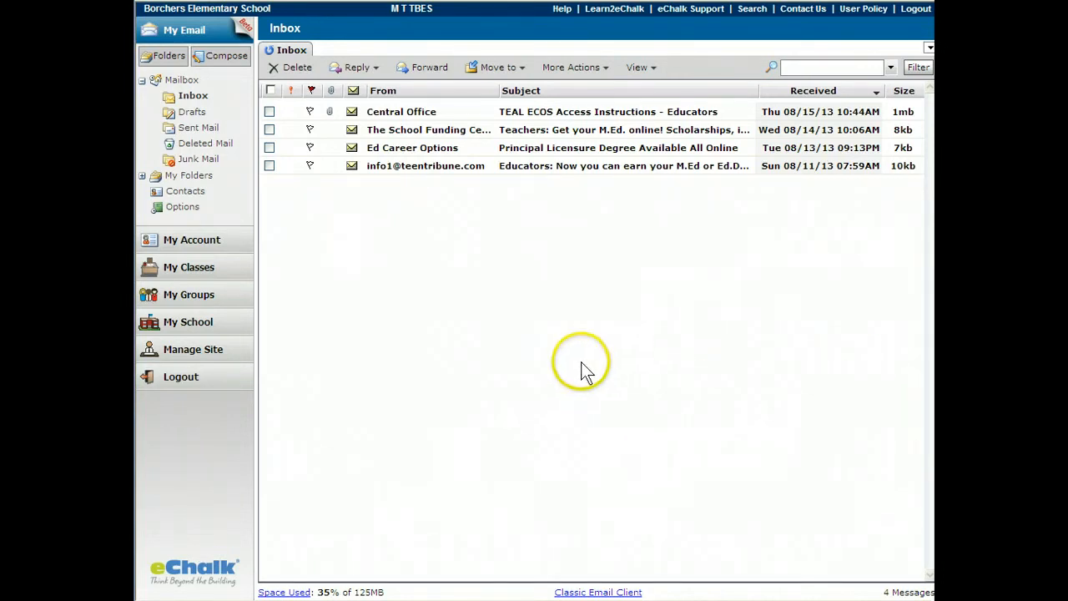
pyautogui.click(202, 272)
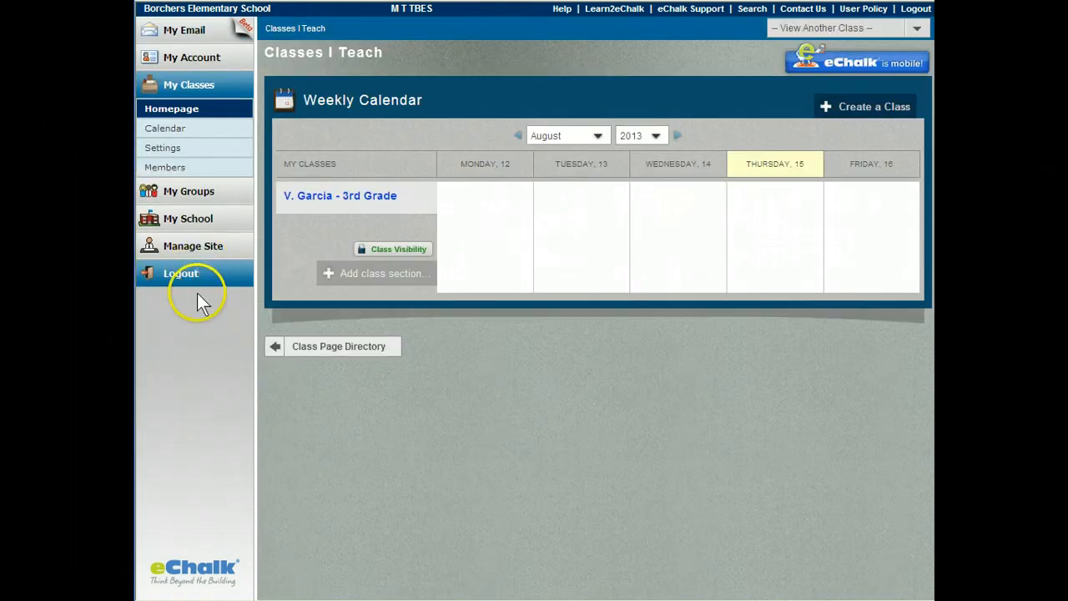
# Step: Open the 3rd Grade class homepage and start a new event dated 08/26/2013
pyautogui.click(319, 199)
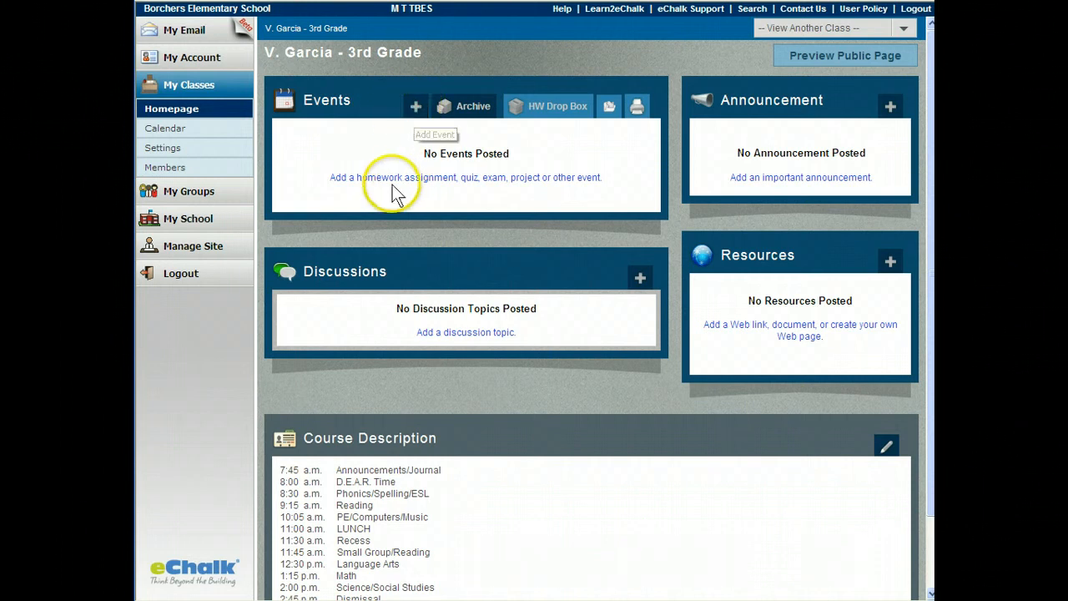
pyautogui.click(416, 109)
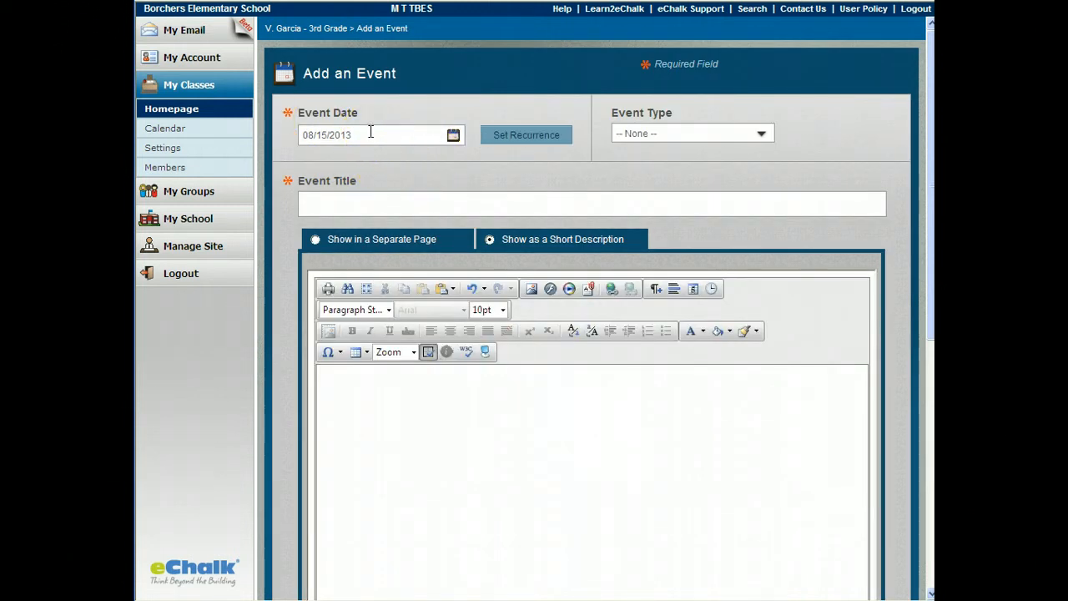
pyautogui.click(454, 135)
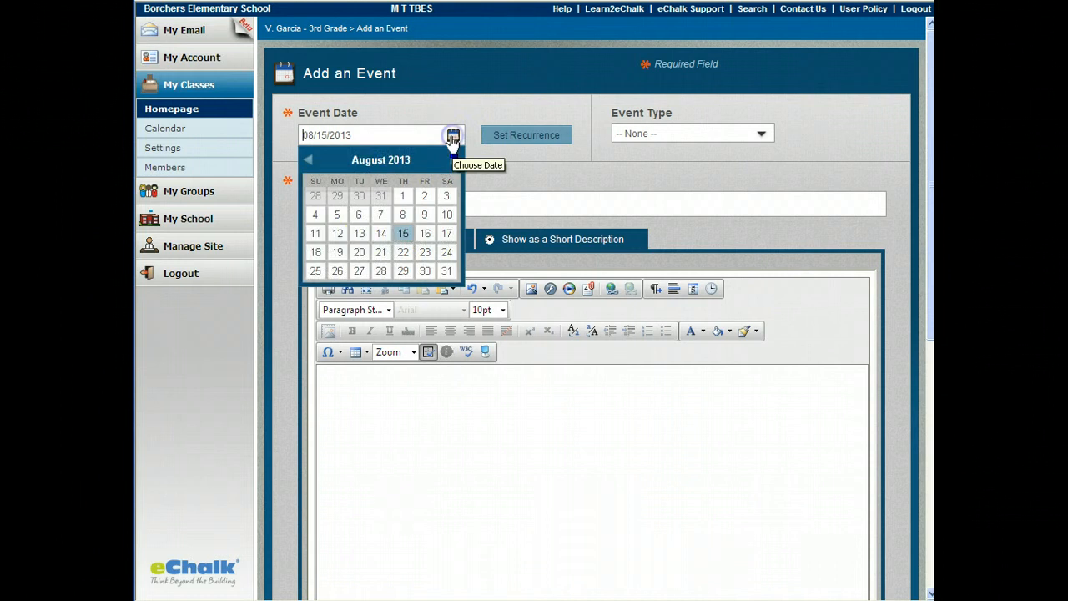
pyautogui.click(338, 270)
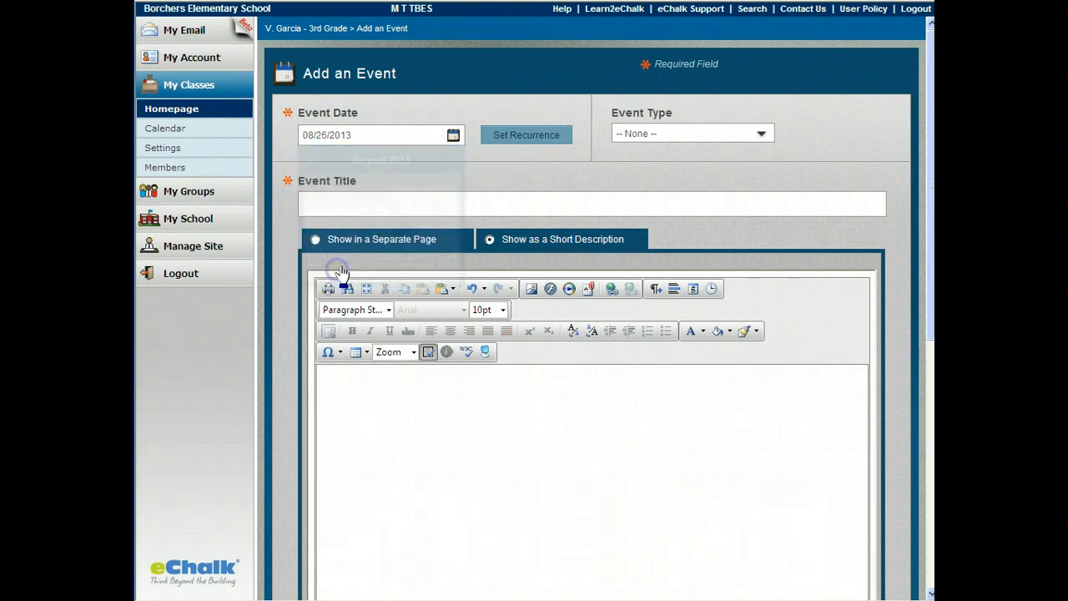
# Step: Title the event "About Me" and set its type to Class Event
pyautogui.click(379, 201)
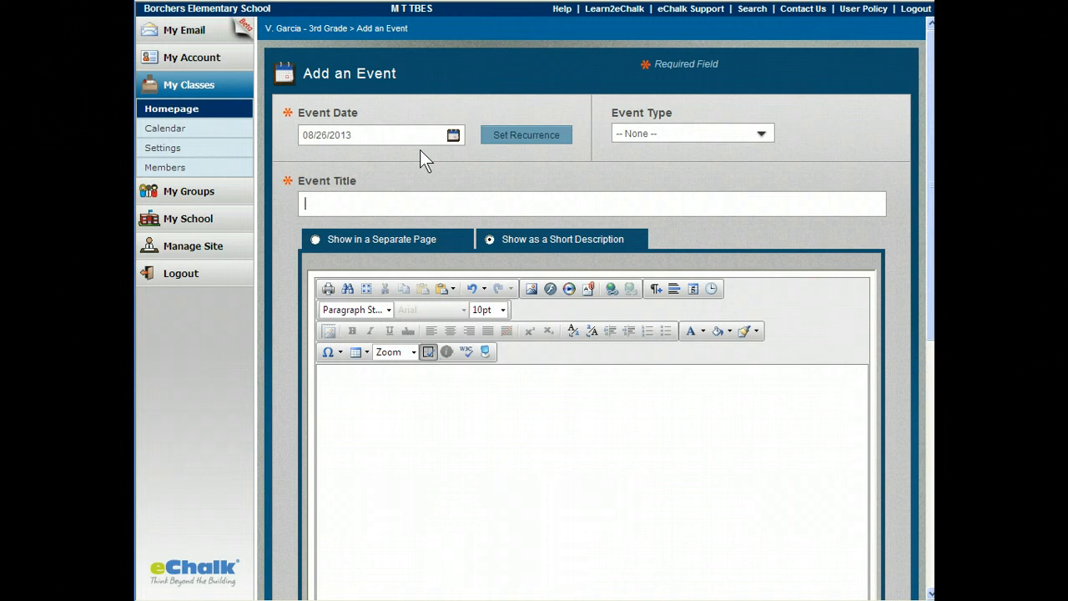
pyautogui.write('About Me')
pyautogui.click(643, 135)
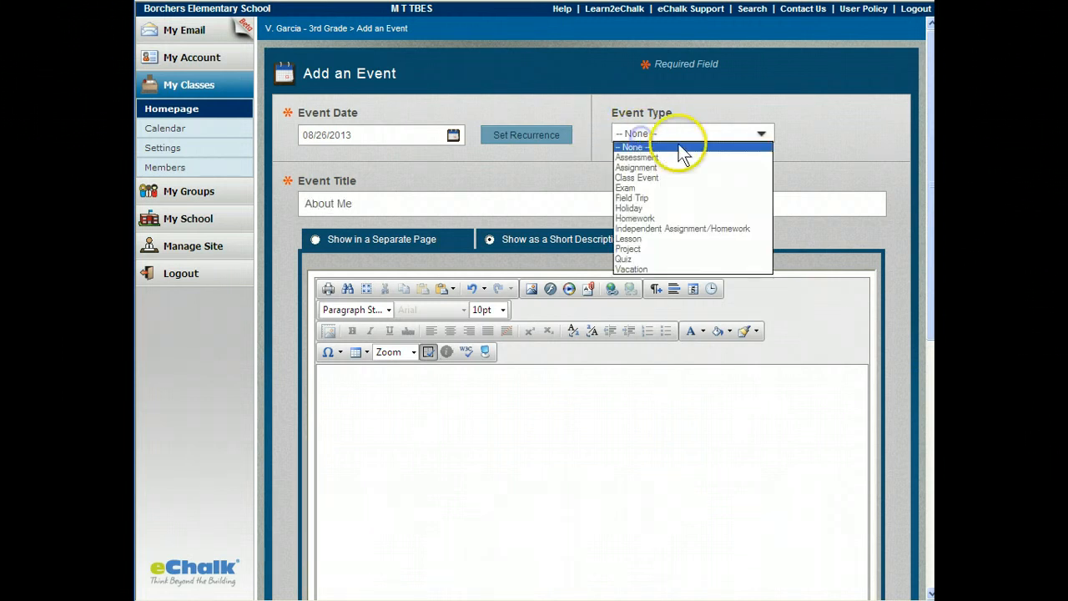
pyautogui.click(659, 179)
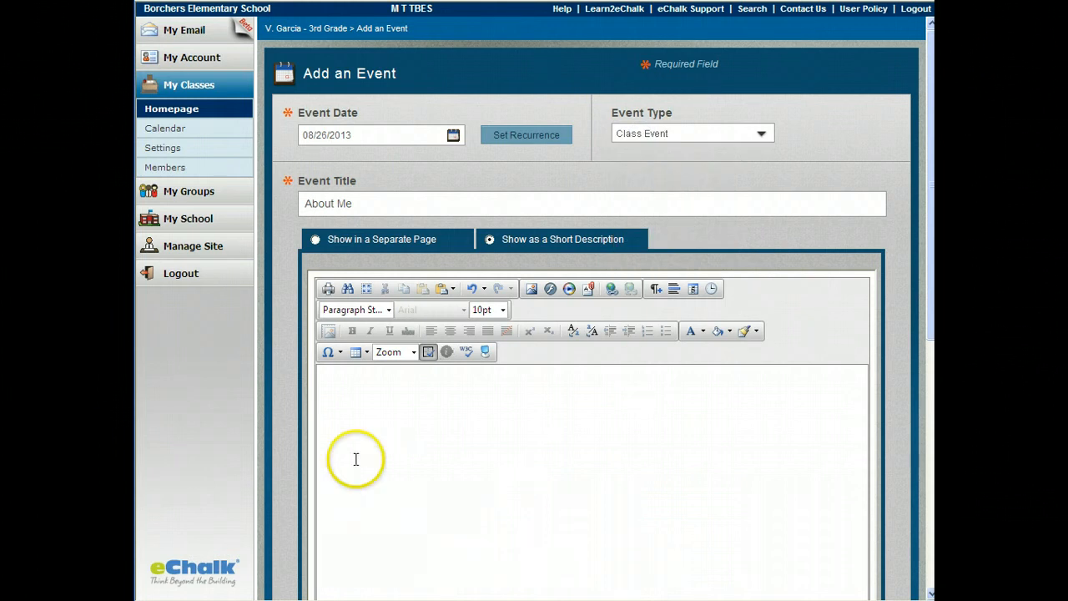
# Step: Enter the event description "Write a paragraph about yourself. Describe your favorite things." and save the event
pyautogui.click(368, 394)
pyautogui.write('Wr')
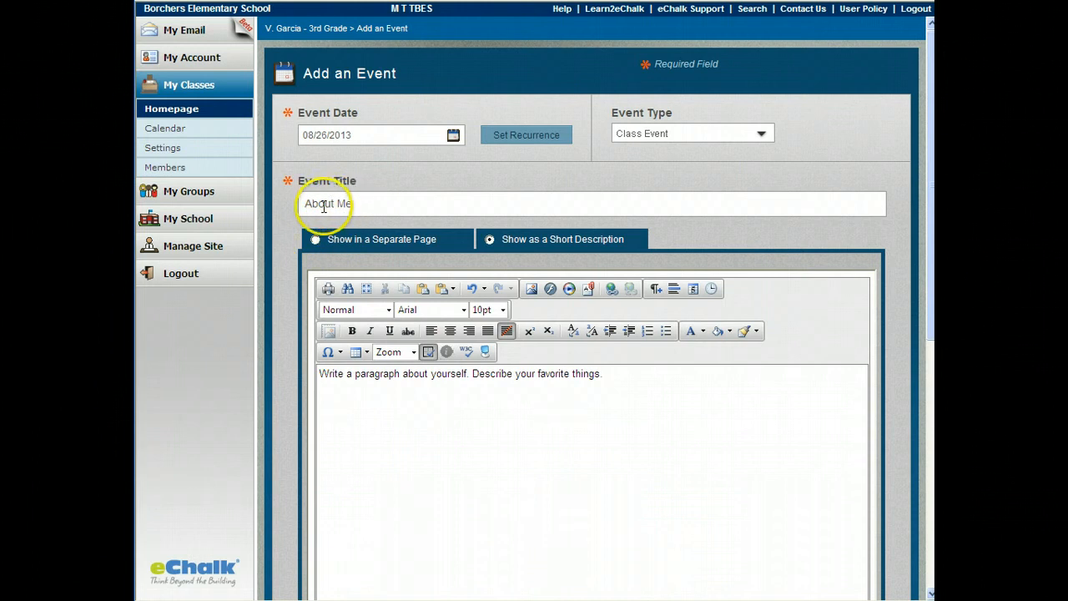
pyautogui.click(620, 383)
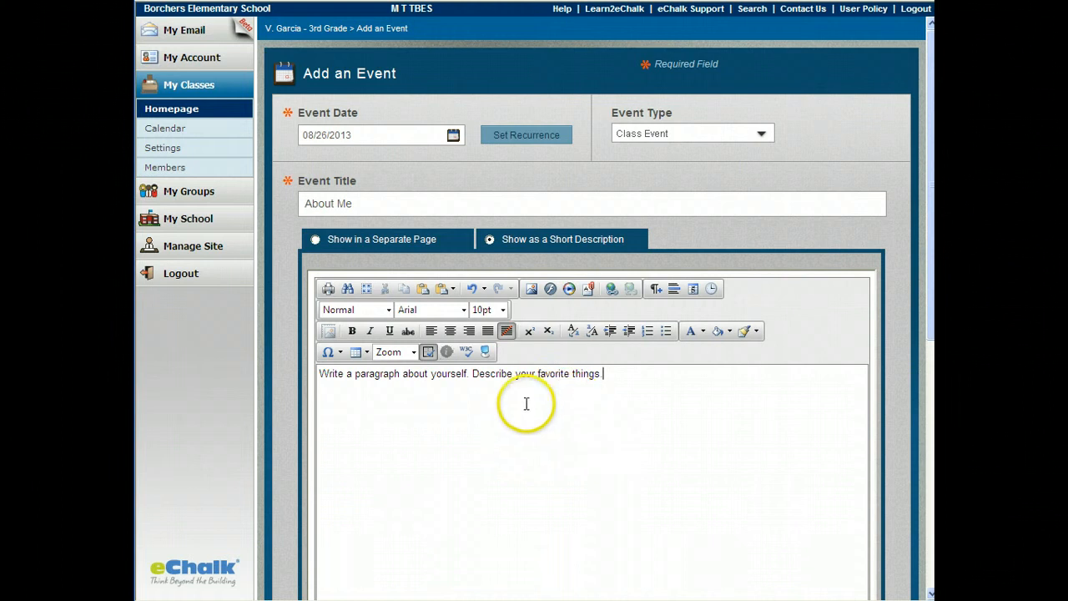
pyautogui.scroll(-3, 467, 375)
pyautogui.scroll(-3, 491, 301)
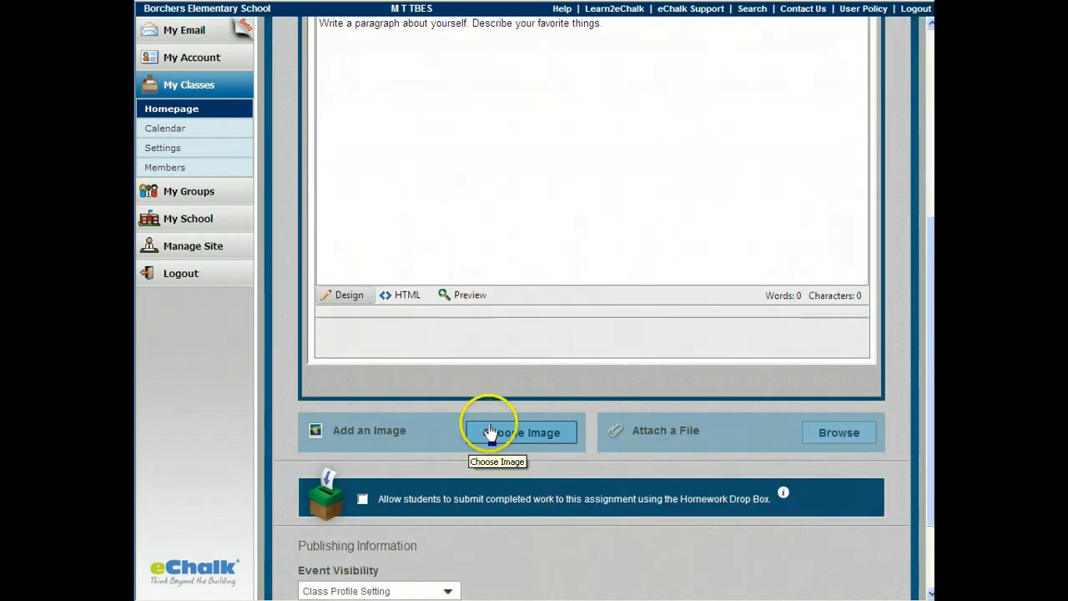
pyautogui.scroll(-2, 609, 317)
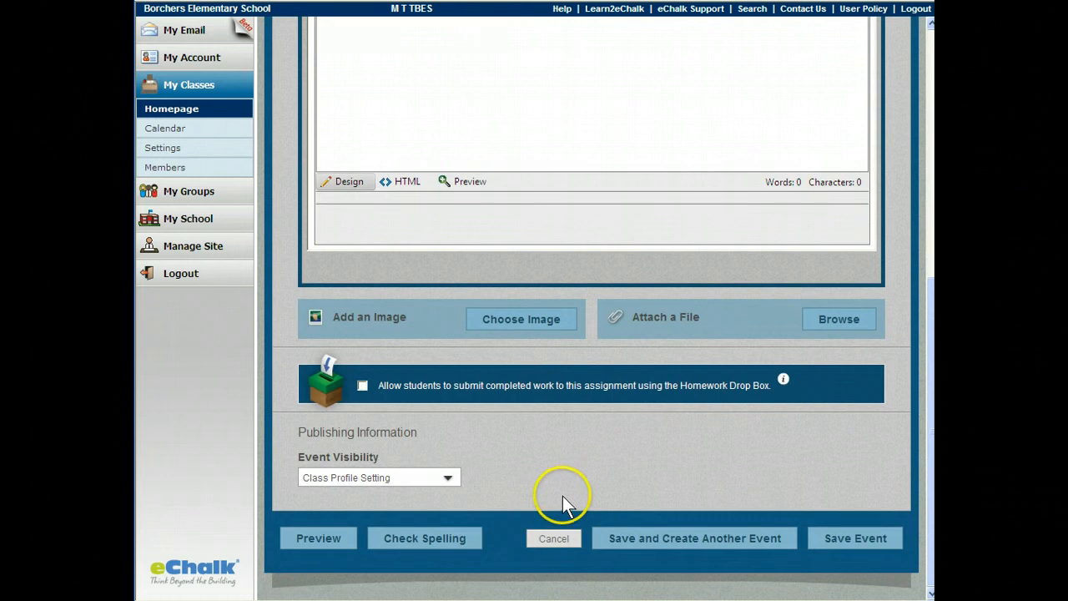
pyautogui.click(847, 541)
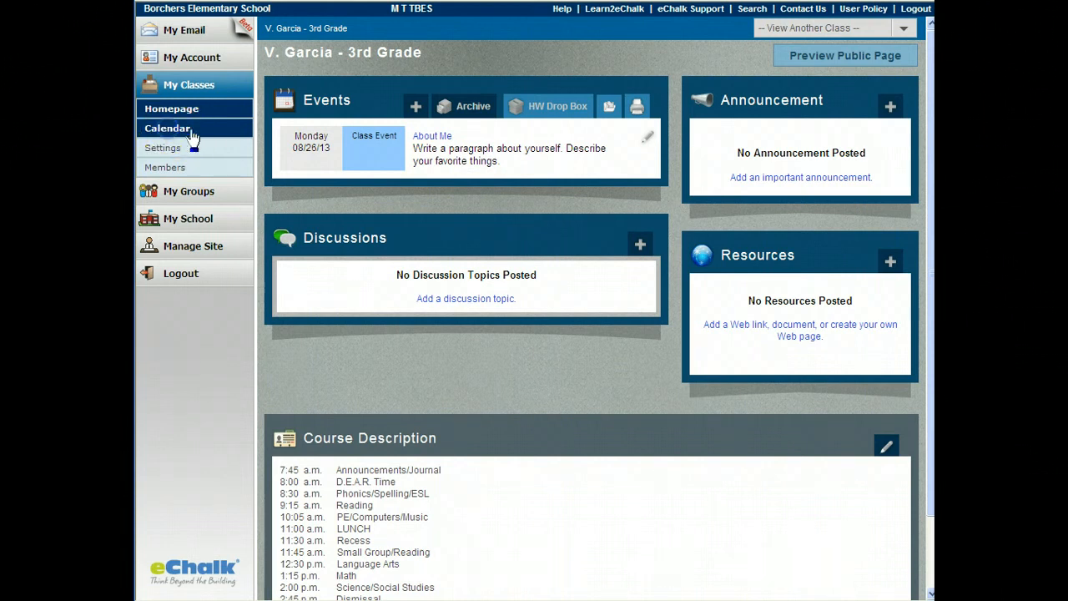
# Step: Open the class's monthly calendar and start a new event on August 27, 2013
pyautogui.click(167, 129)
pyautogui.scroll(-1, 620, 254)
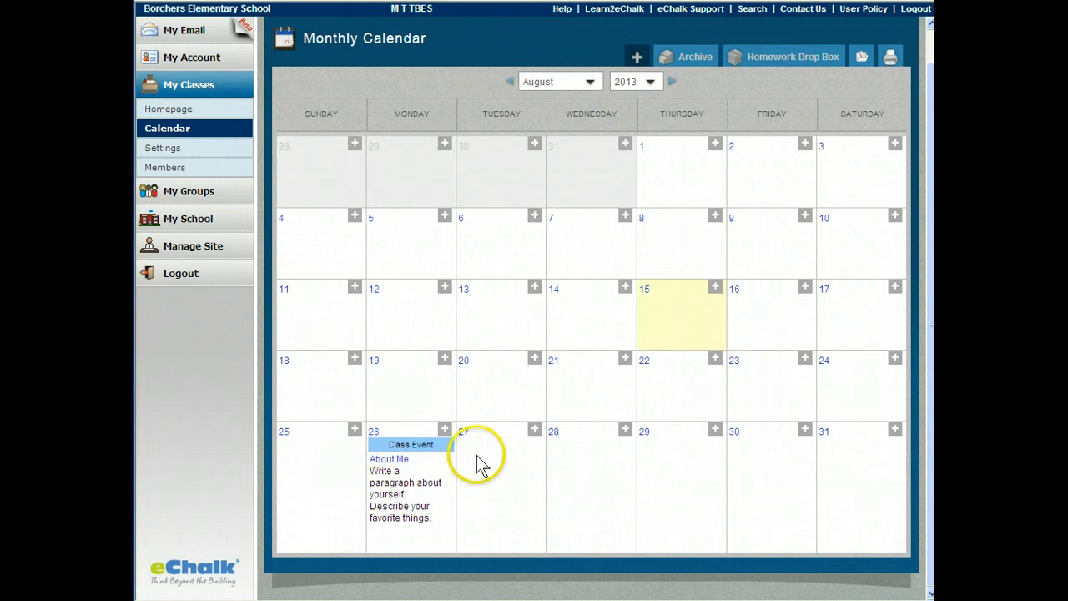
pyautogui.click(463, 431)
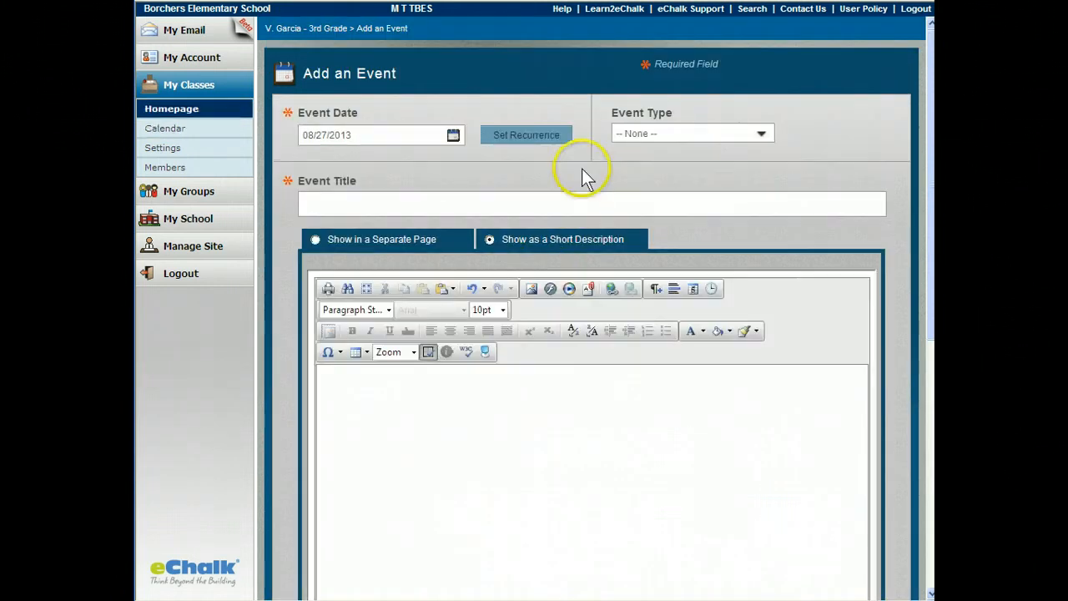
# Step: Title the event "Math", set its type to Homework, and describe it as "Print out the multiplication table, and study the table of 6's and 7's."
pyautogui.click(384, 201)
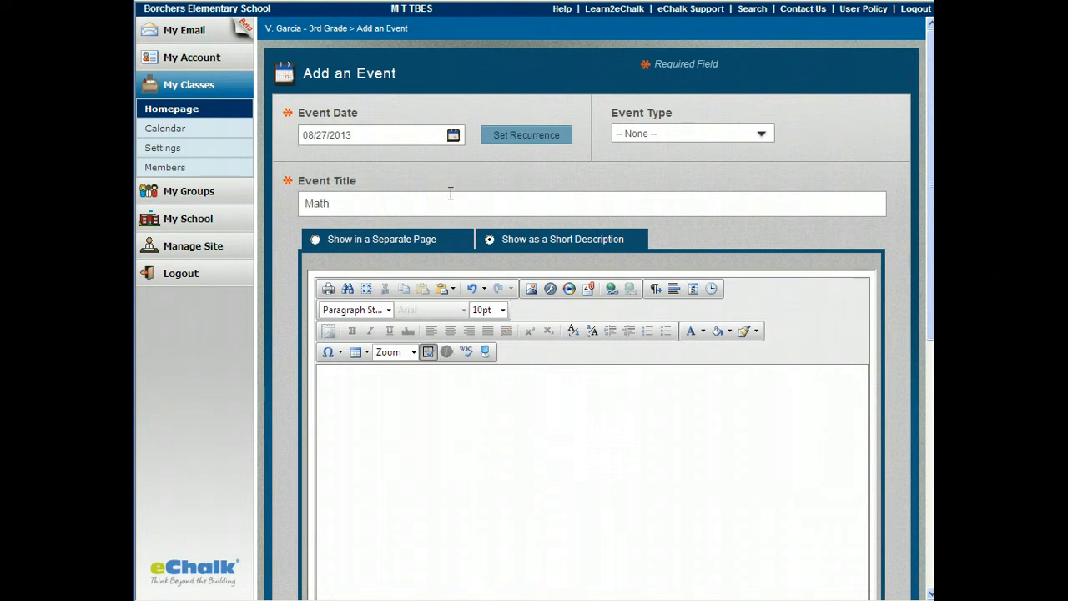
pyautogui.click(680, 137)
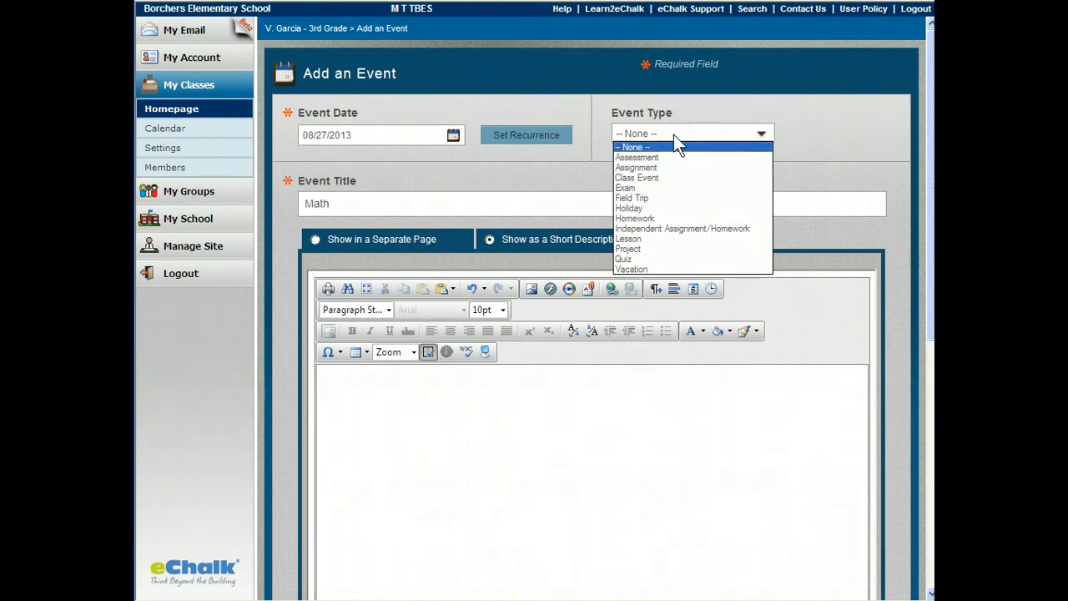
pyautogui.click(659, 217)
pyautogui.click(411, 383)
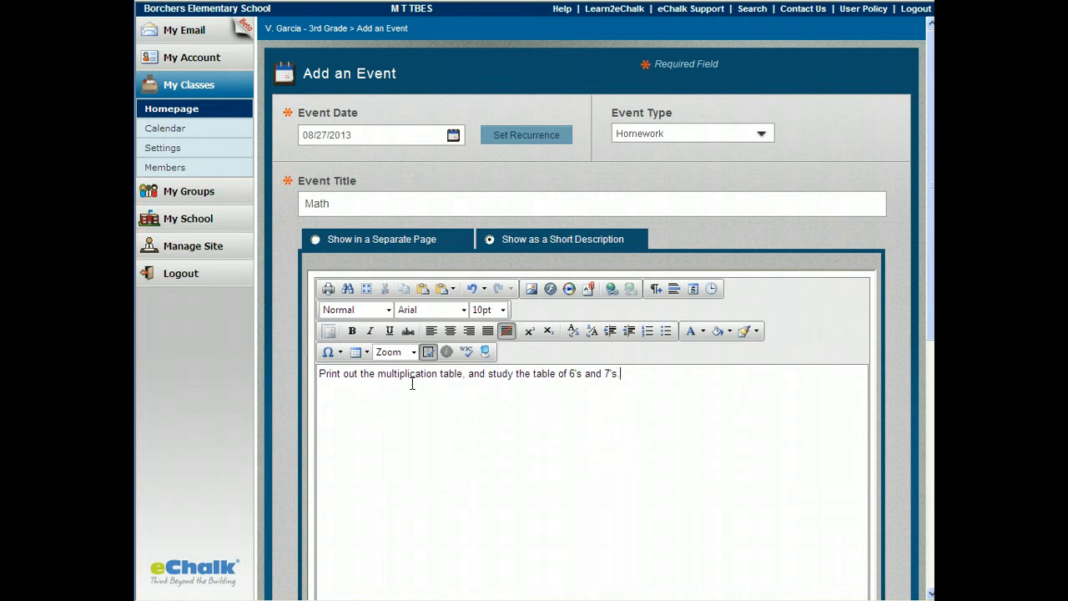
pyautogui.write('.')
# Step: Add the "Math is FUN!" apple picture from page 2 of the gallery's Mathematics images to the homework event
pyautogui.scroll(-2, 508, 410)
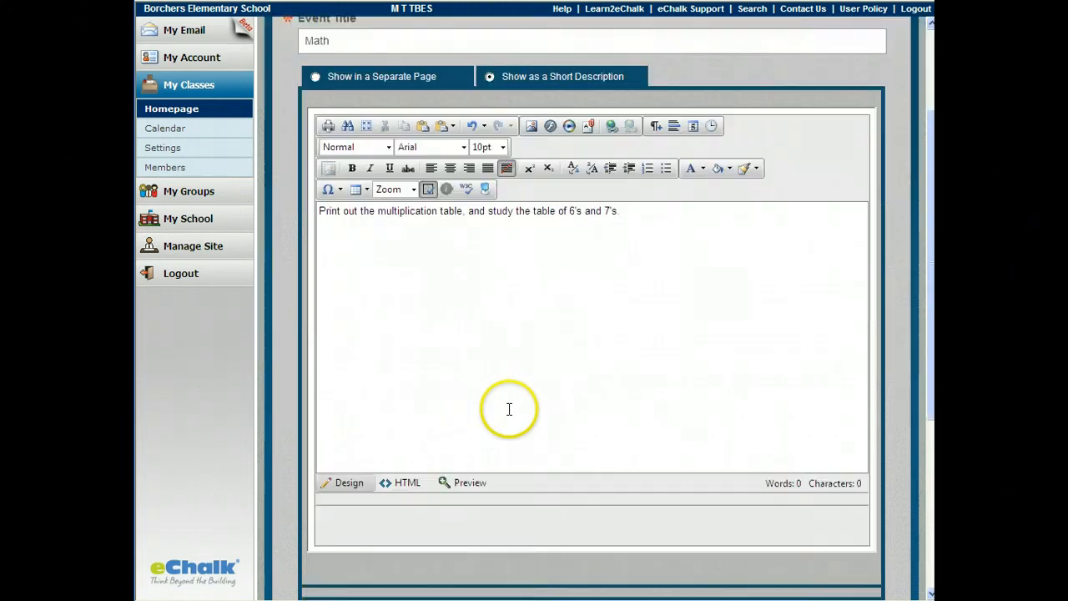
pyautogui.scroll(-1, 468, 284)
pyautogui.scroll(-2, 431, 258)
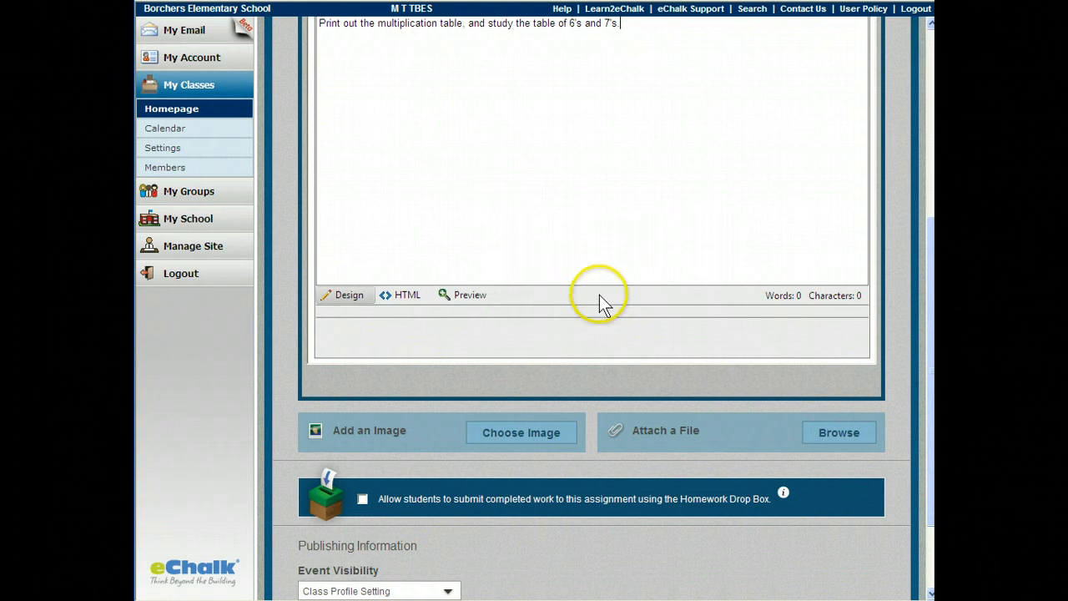
pyautogui.click(519, 434)
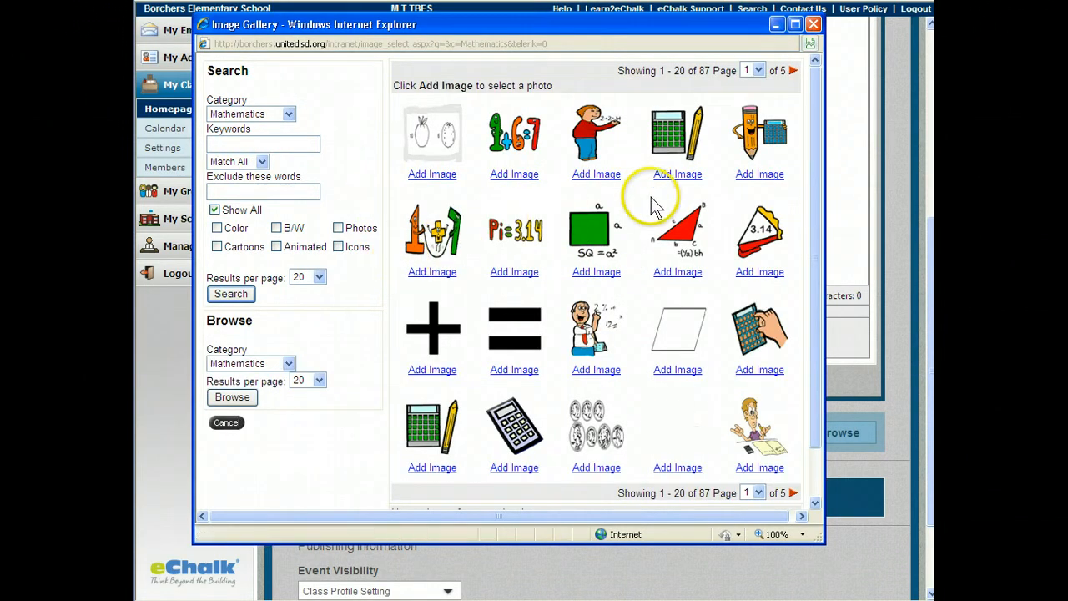
pyautogui.scroll(-2, 639, 203)
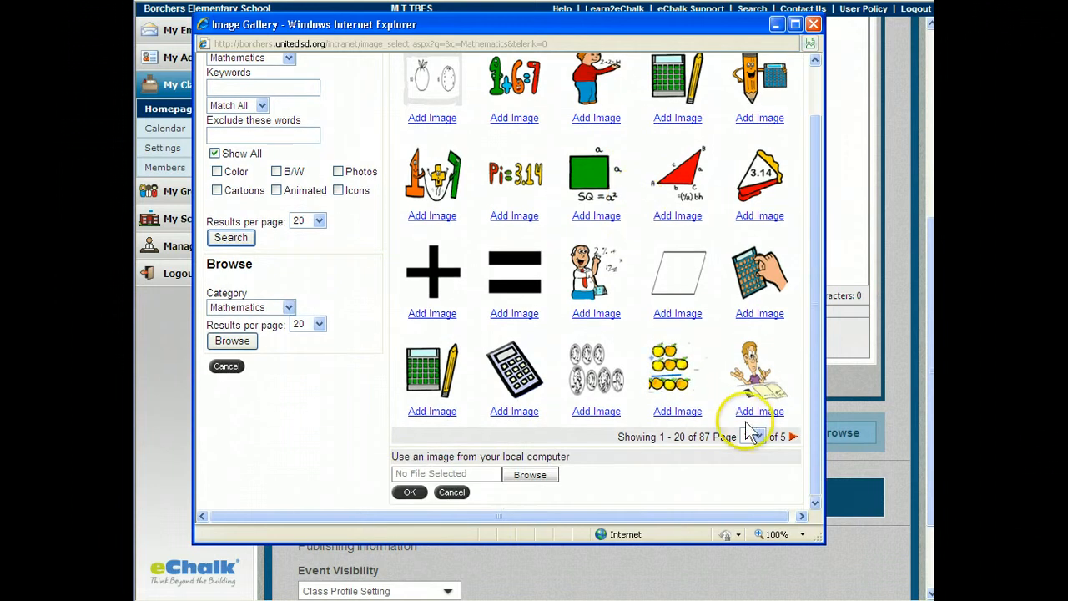
pyautogui.click(793, 437)
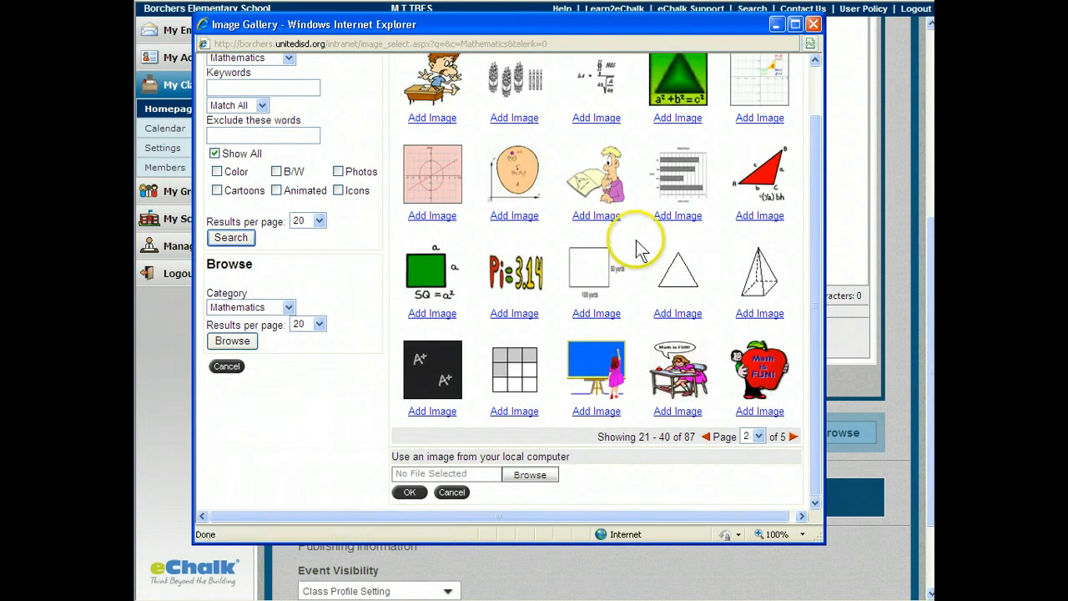
pyautogui.scroll(2, 693, 265)
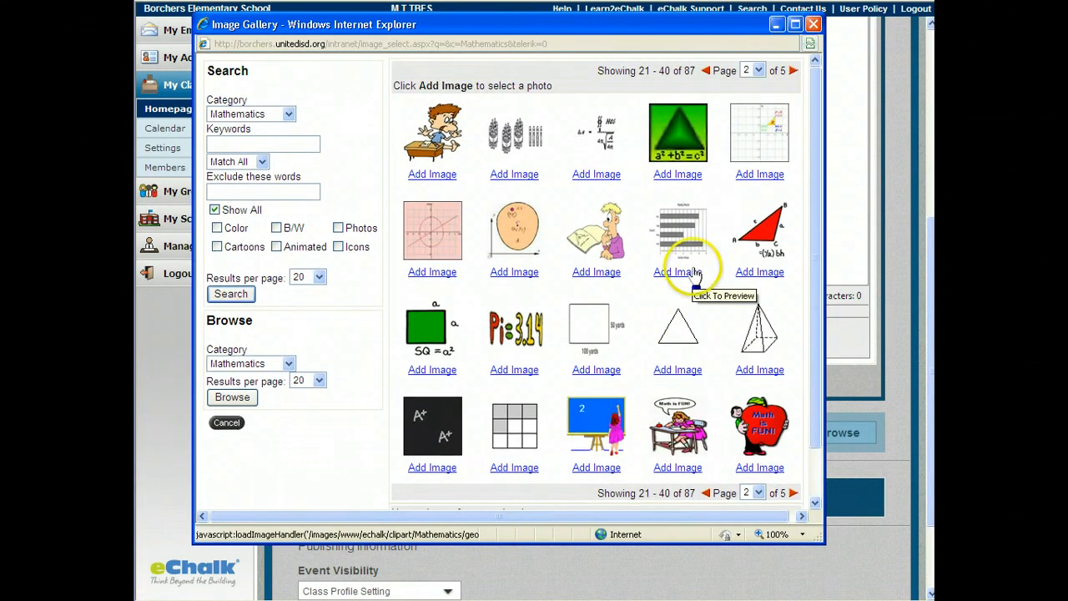
pyautogui.scroll(-3, 693, 275)
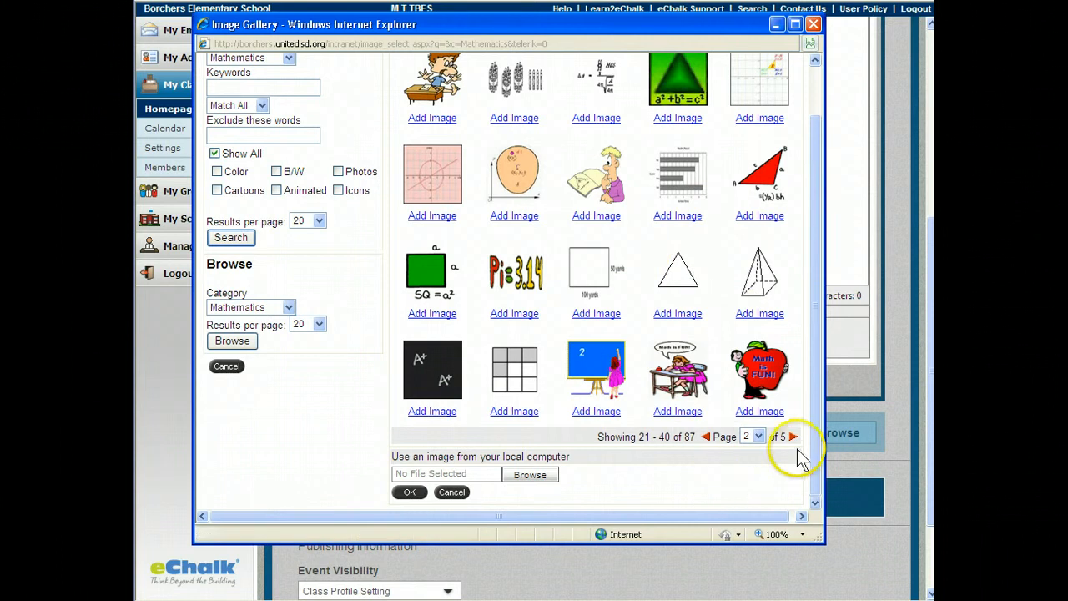
pyautogui.click(760, 412)
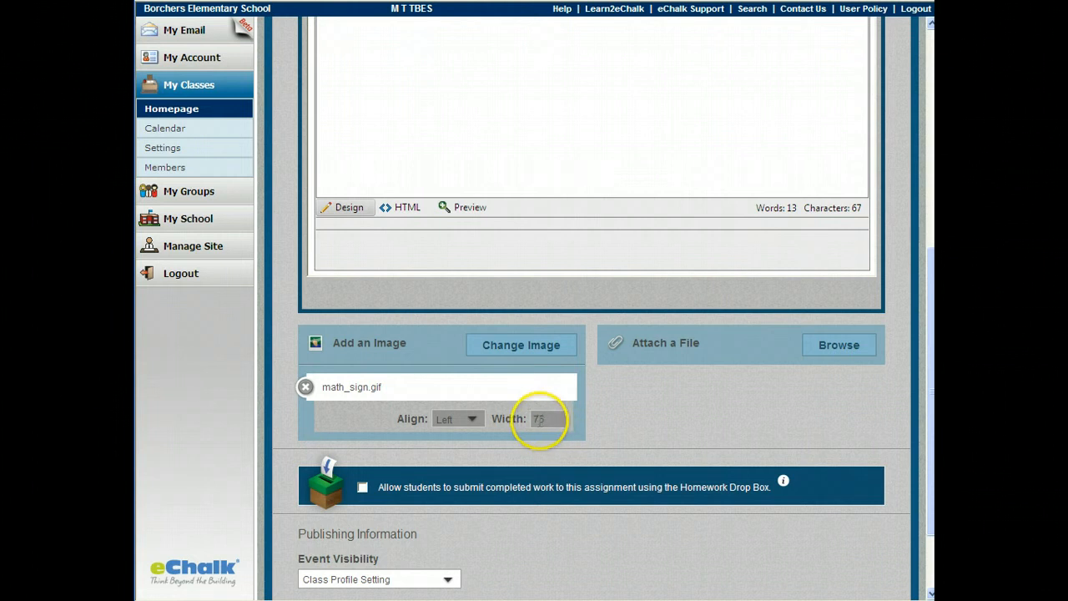
pyautogui.moveTo(541, 419); pyautogui.dragTo(528, 419)
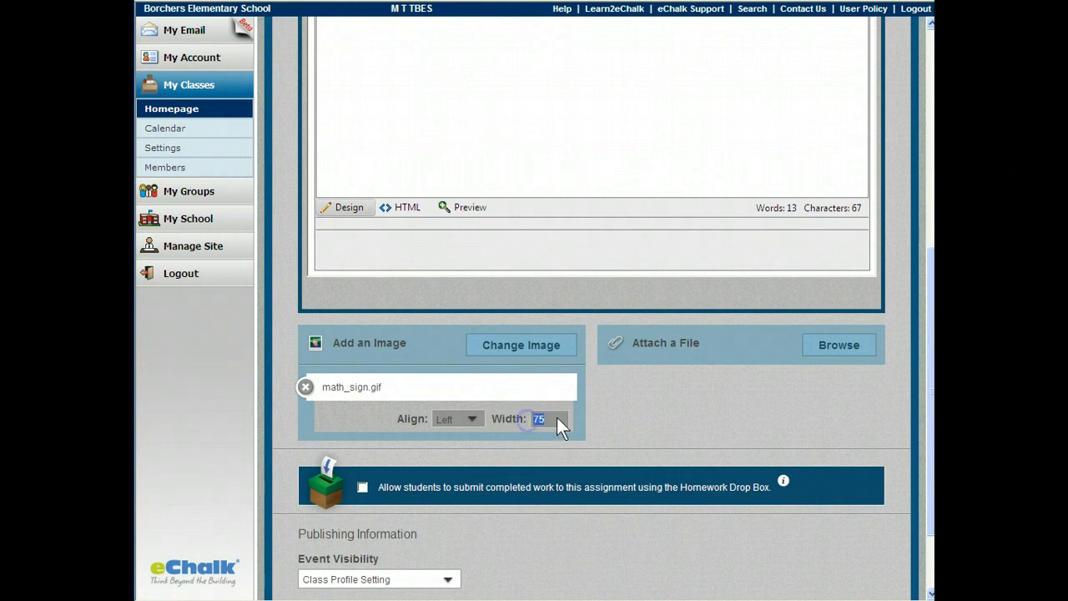
pyautogui.click(553, 419)
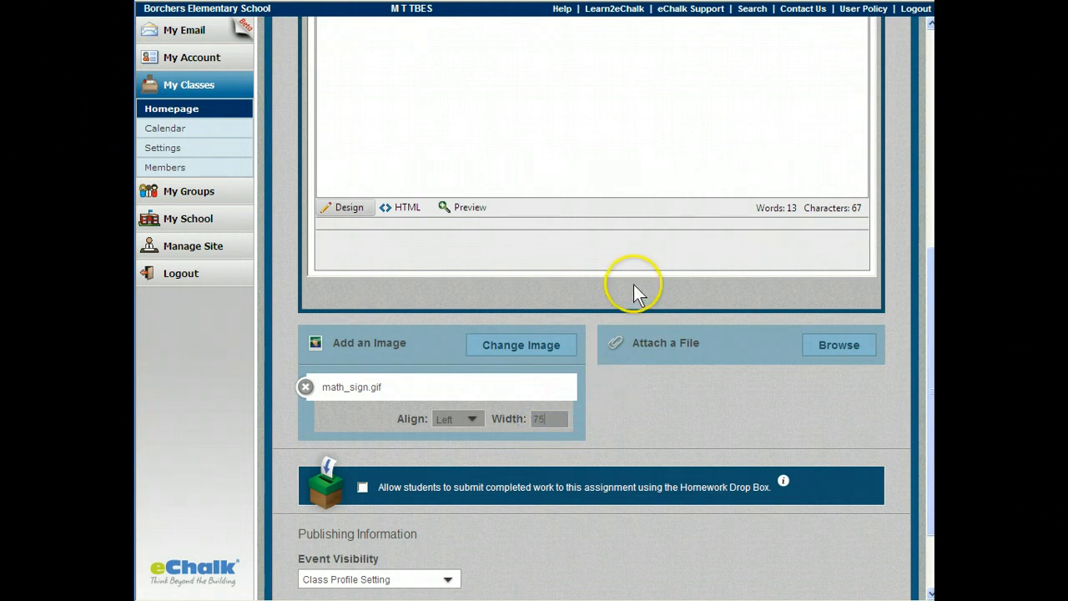
# Step: Attach the multiplication-table-filledin PDF from the Desktop to the homework event
pyautogui.click(835, 346)
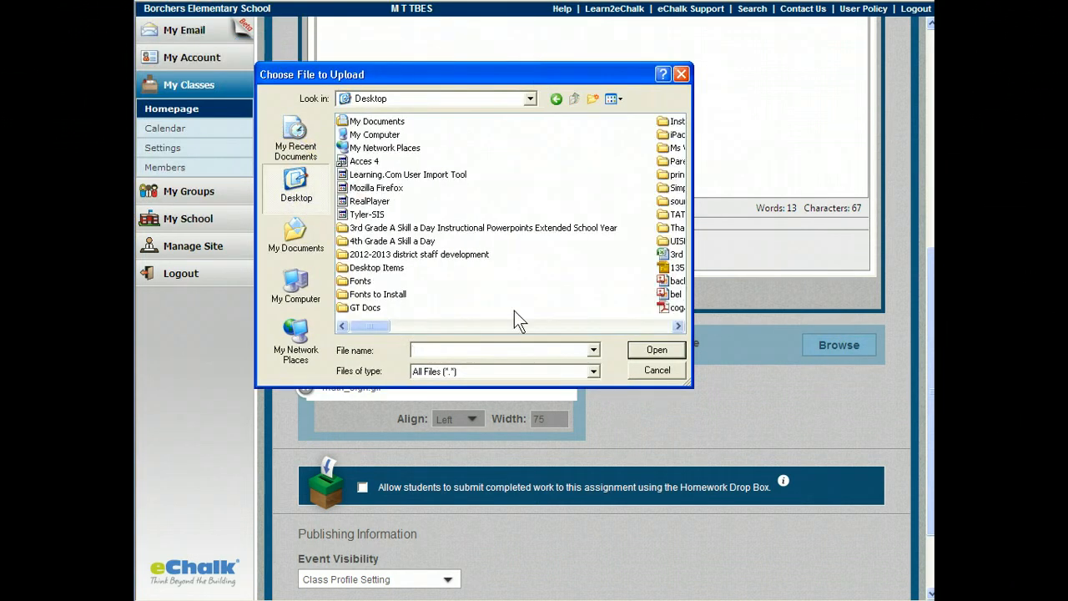
pyautogui.moveTo(368, 327); pyautogui.dragTo(589, 327)
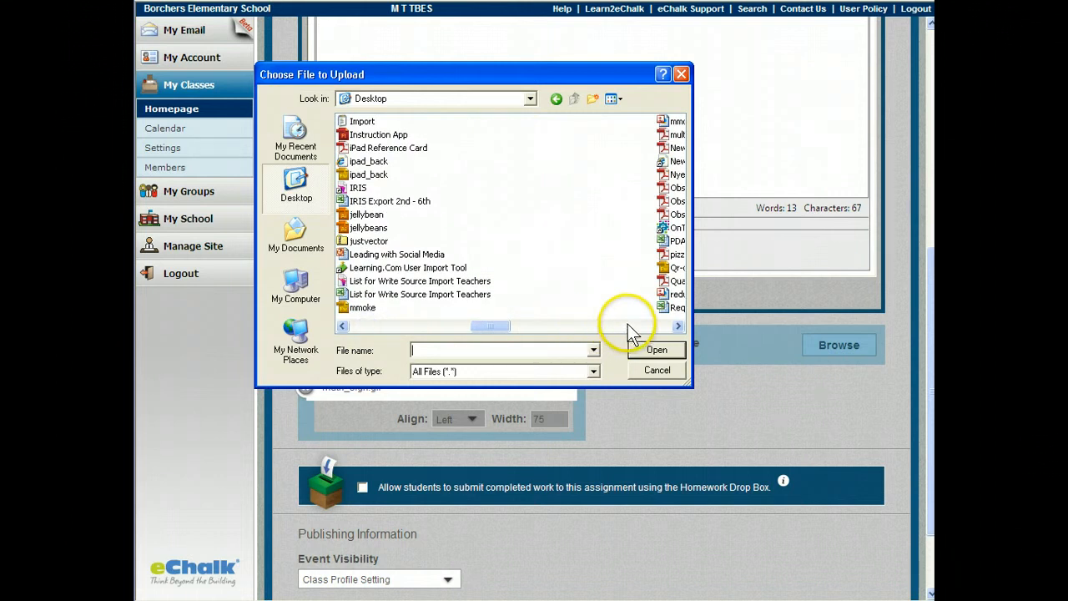
pyautogui.click(678, 326)
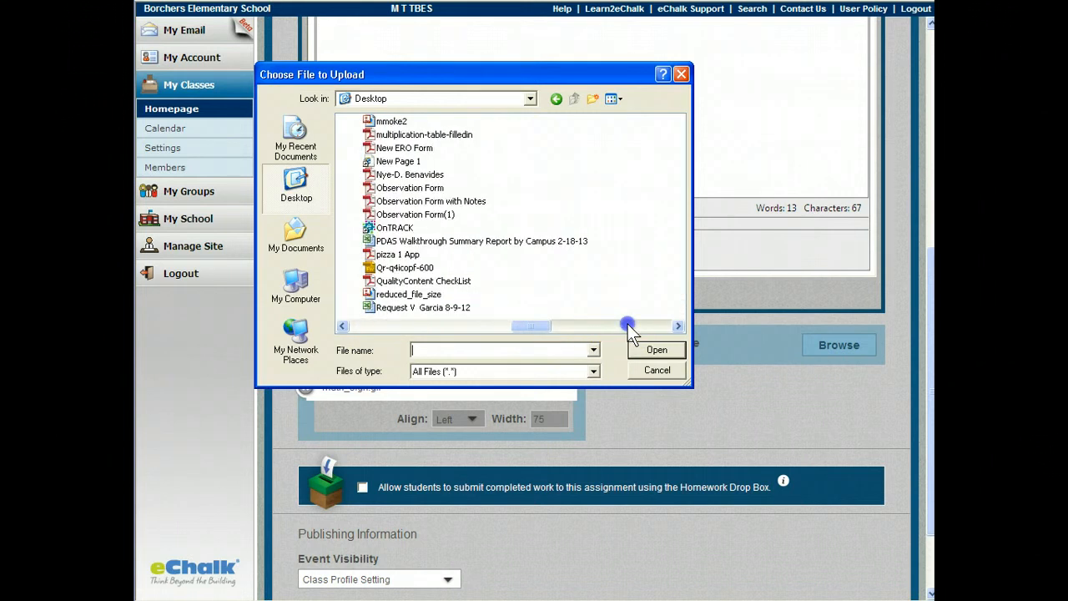
pyautogui.click(394, 134)
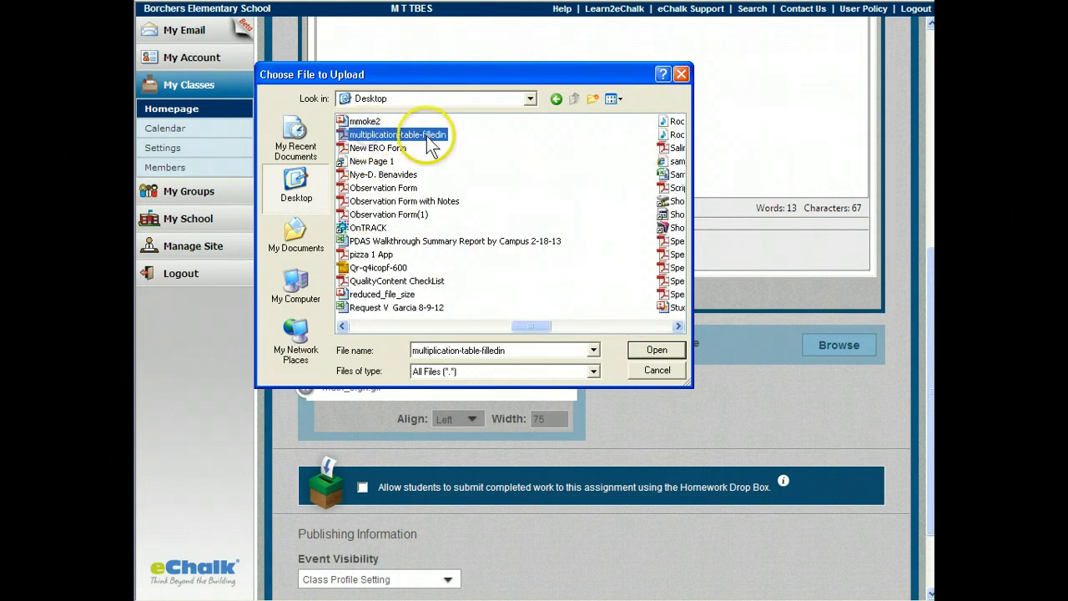
pyautogui.click(658, 351)
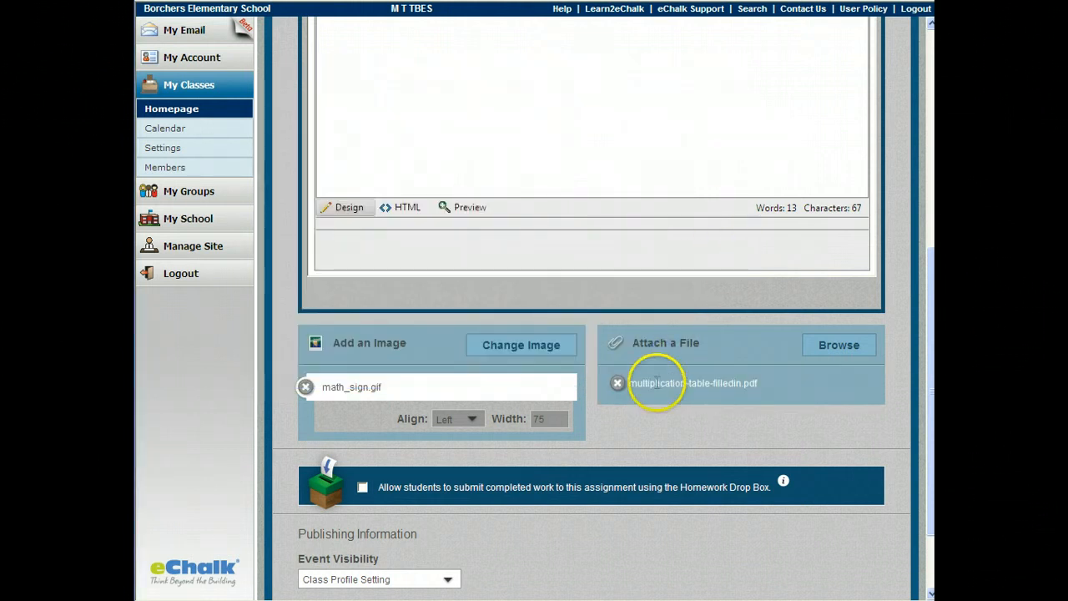
# Step: Review and save the Math homework event, and open it from August 27 on the class calendar
pyautogui.scroll(5, 722, 298)
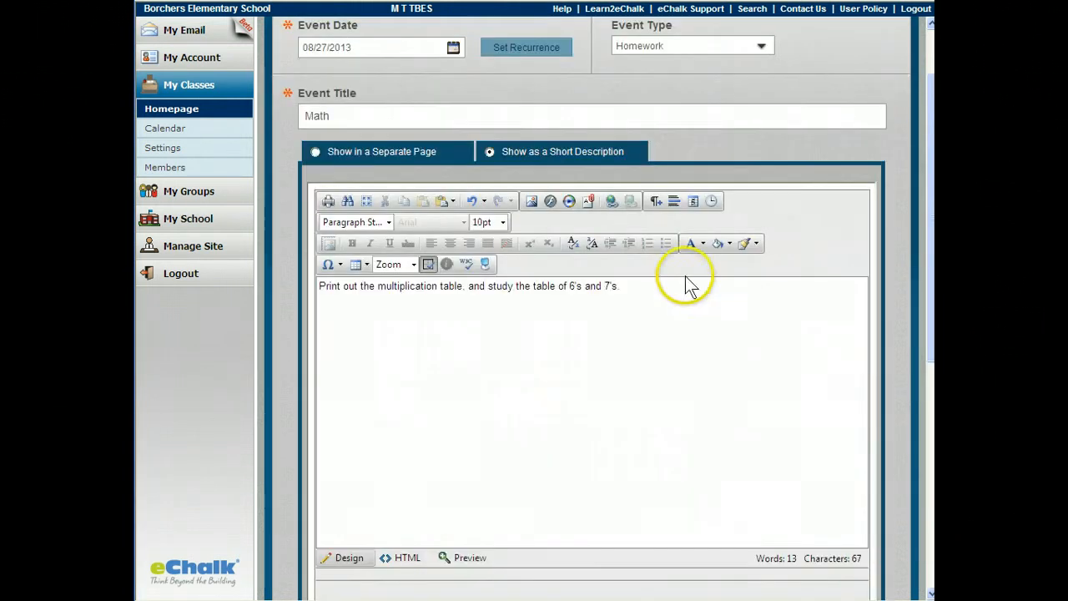
pyautogui.scroll(-5, 605, 332)
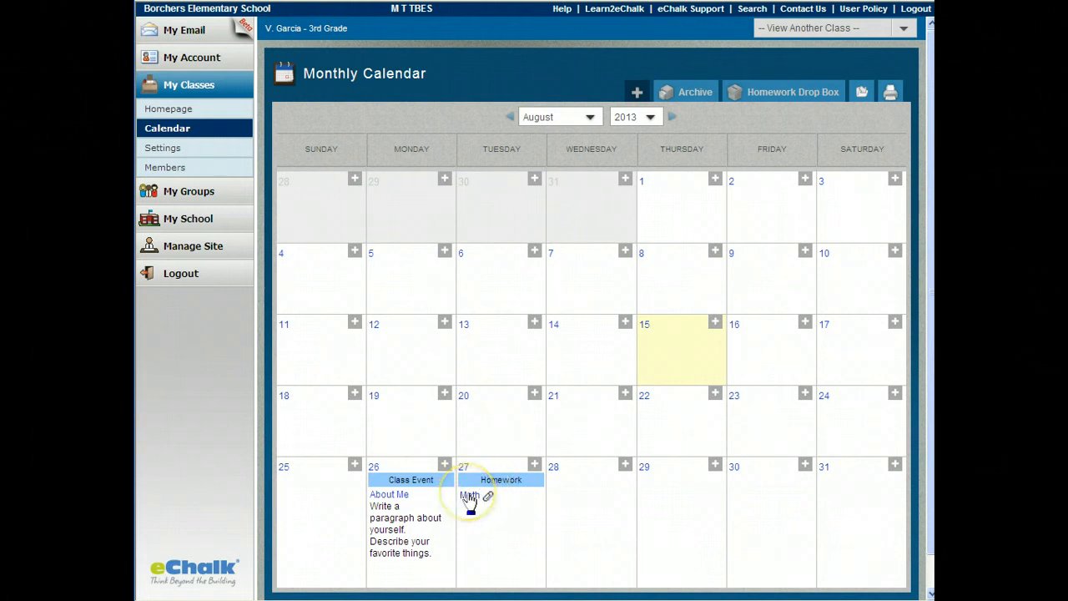
pyautogui.click(470, 497)
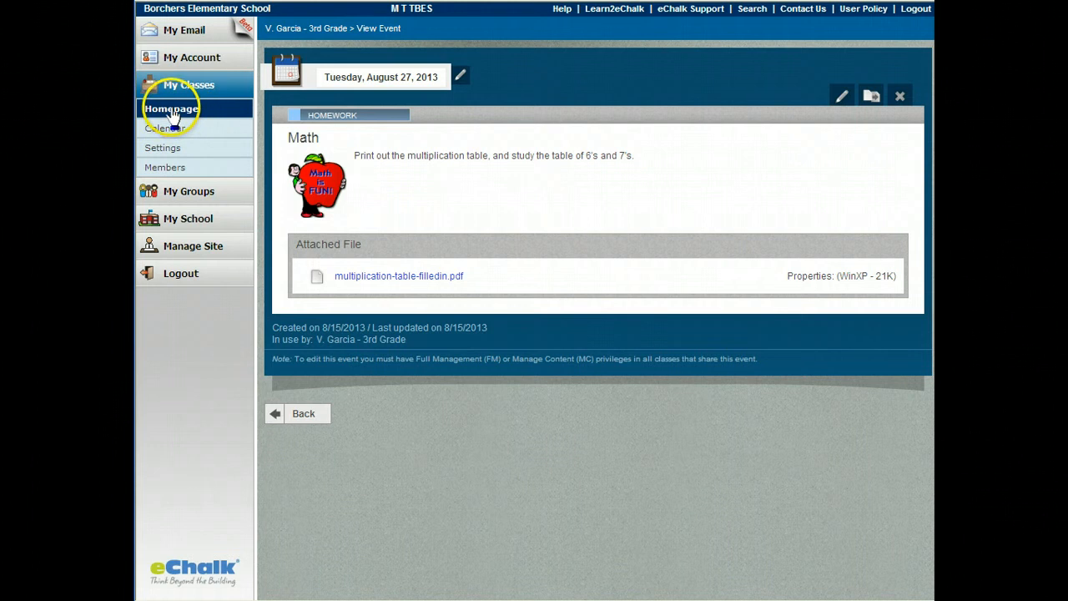
# Step: Preview the class's public page from the class homepage, examine its schedule, events and teacher profile, and close the preview
pyautogui.click(178, 113)
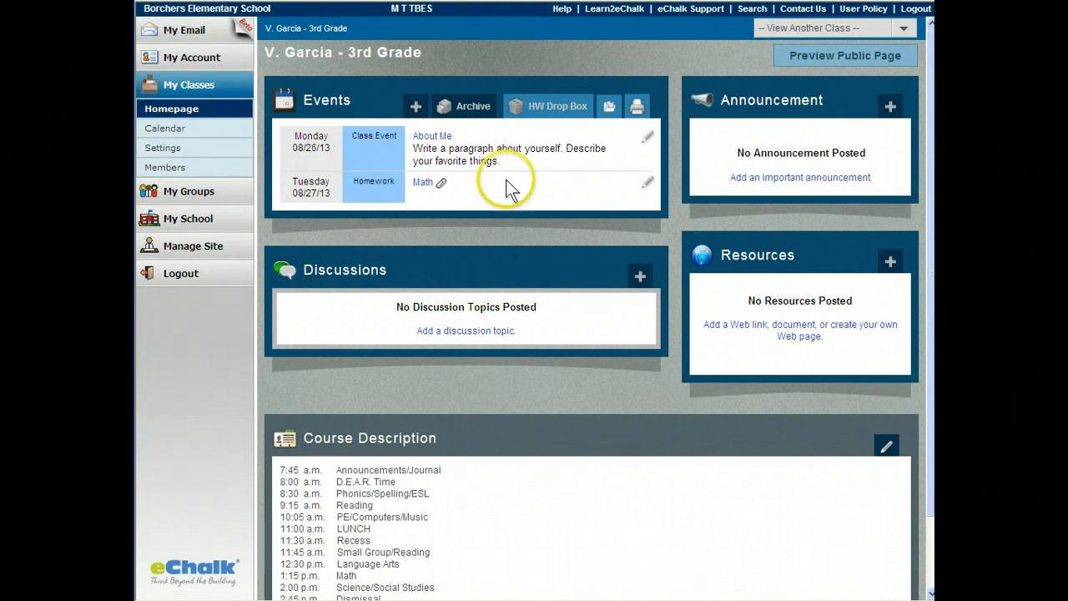
pyautogui.click(817, 58)
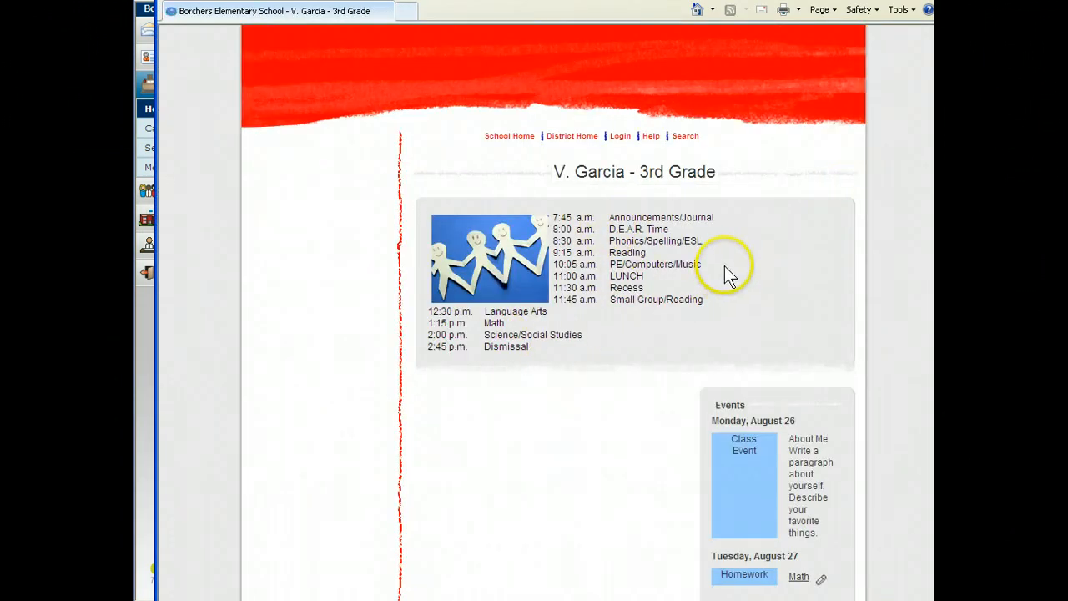
pyautogui.scroll(-4, 723, 267)
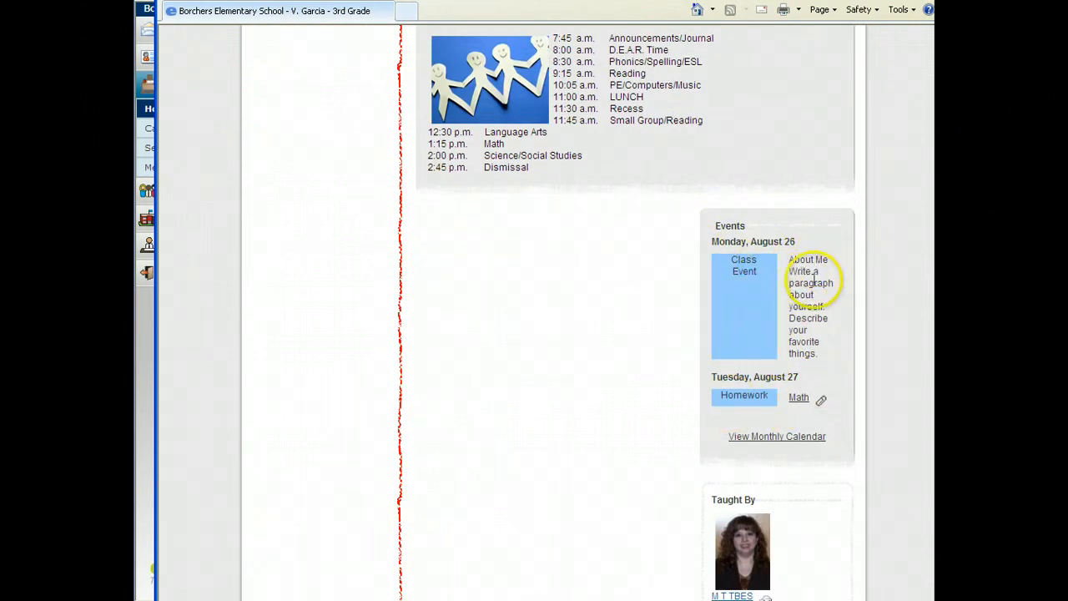
pyautogui.click(772, 434)
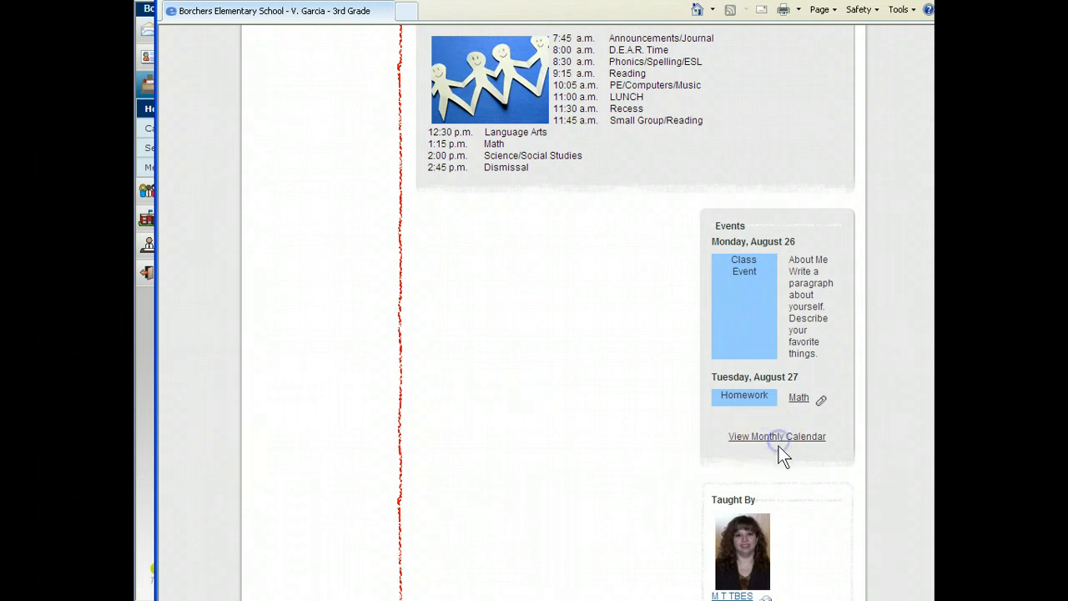
pyautogui.scroll(-2, 793, 414)
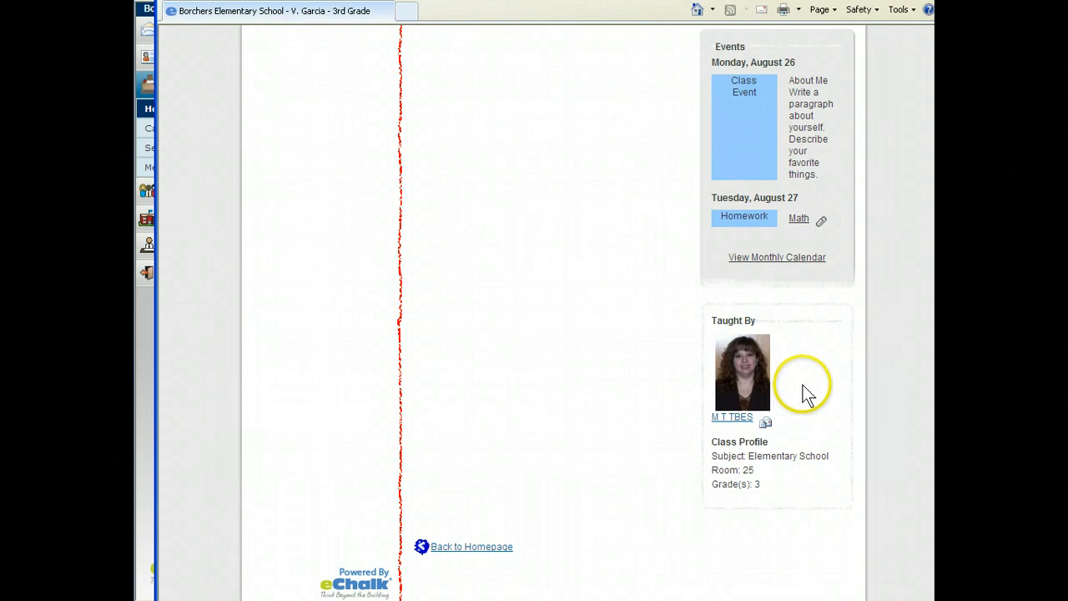
pyautogui.scroll(3, 785, 455)
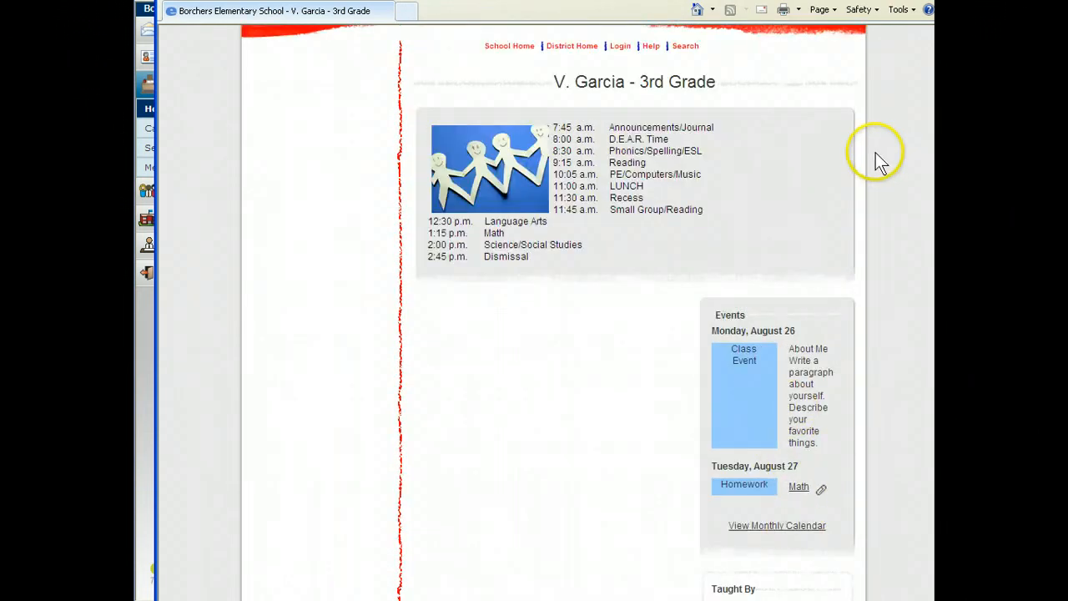
pyautogui.scroll(1, 877, 158)
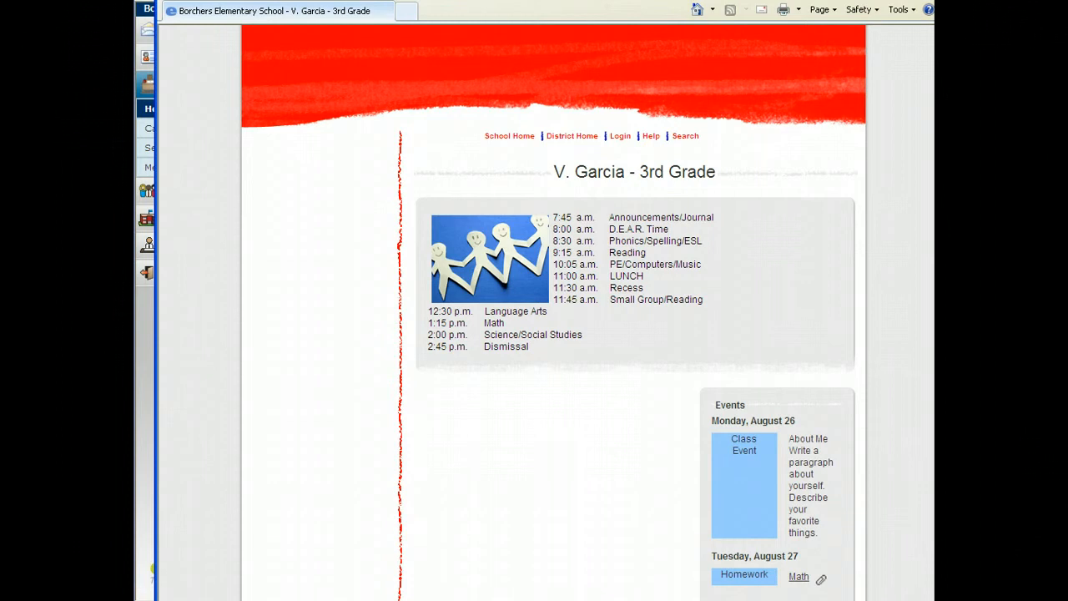
pyautogui.hotkey('alt', 'F4')
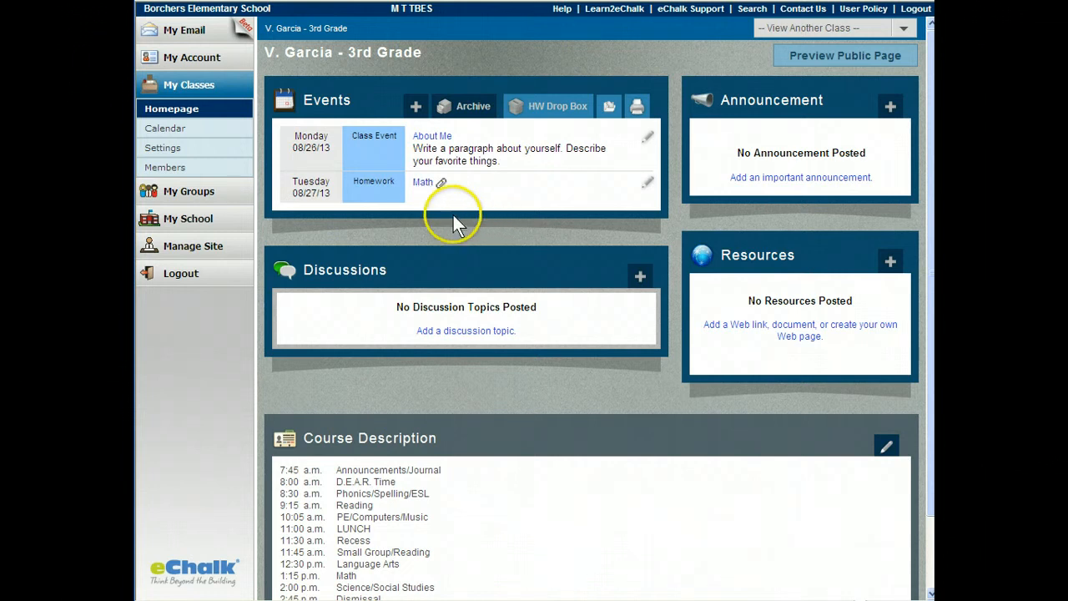
# Step: Create a class event dated 08/27/2013 with the type Homework and the title "Spelling List"
pyautogui.click(415, 106)
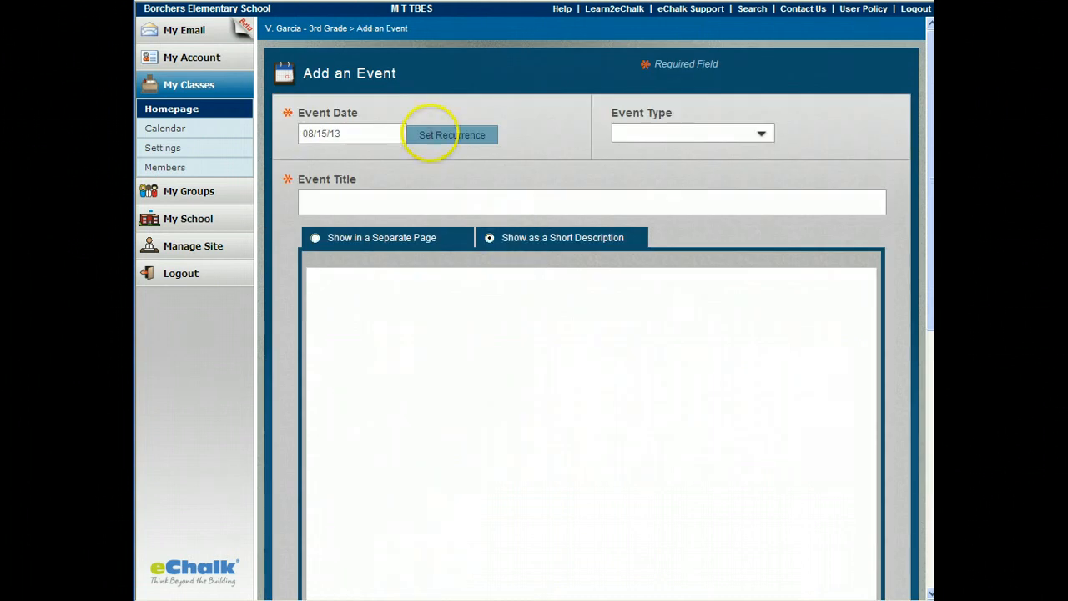
pyautogui.click(453, 134)
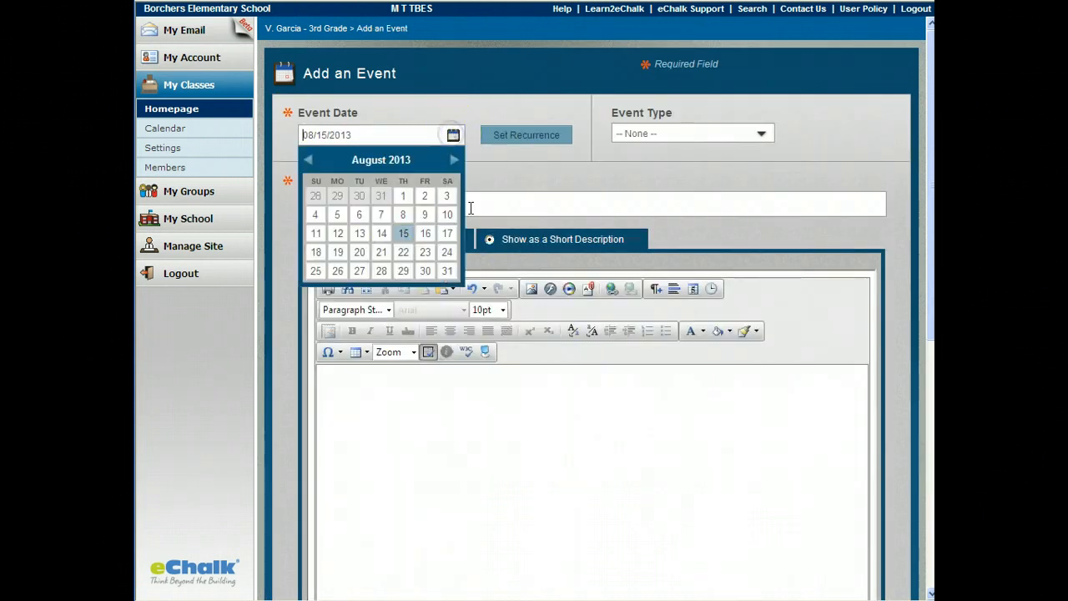
pyautogui.click(359, 272)
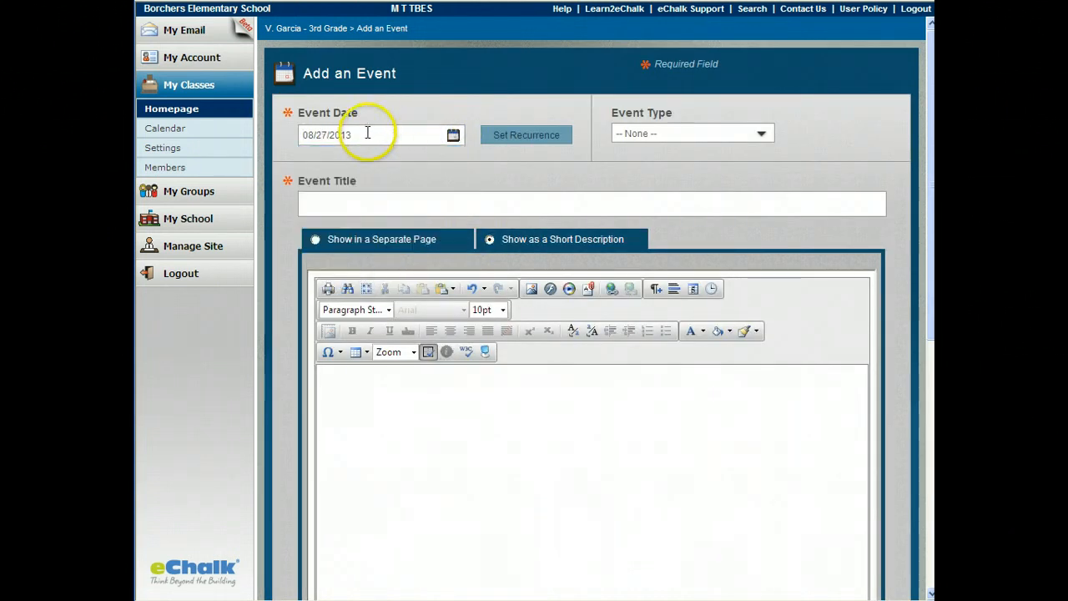
pyautogui.click(632, 135)
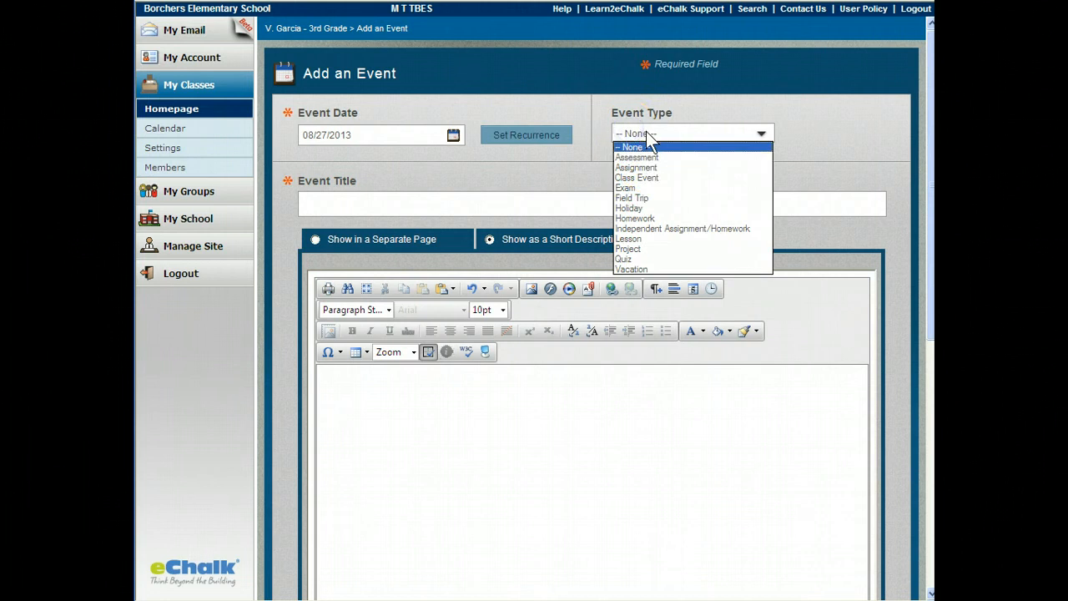
pyautogui.click(644, 218)
pyautogui.click(397, 203)
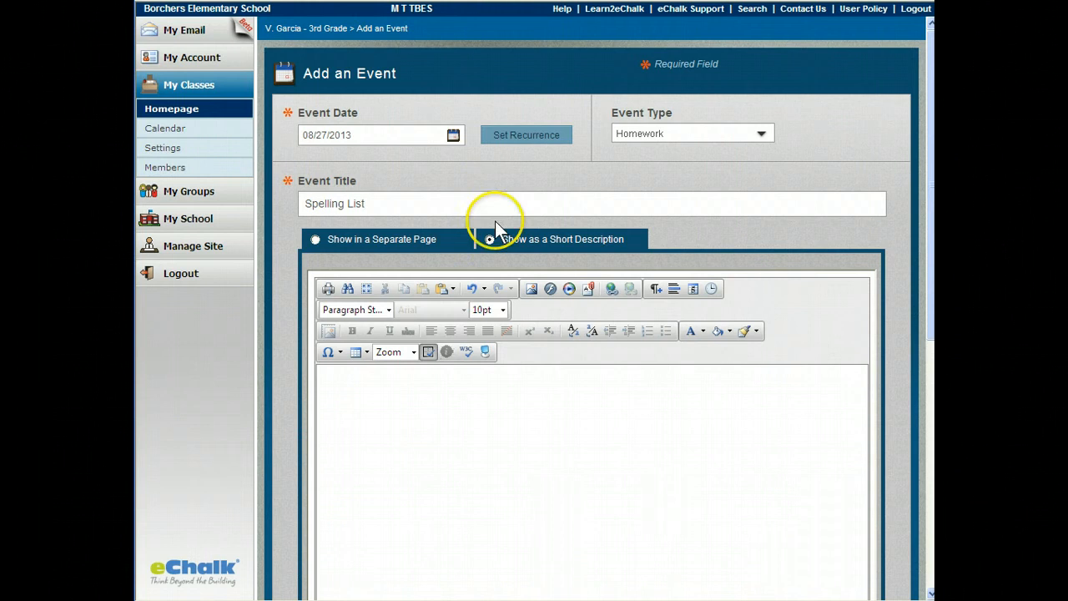
# Step: Enter the spelling words sleep, tree, three and street on separate lines as the event's description
pyautogui.click(397, 380)
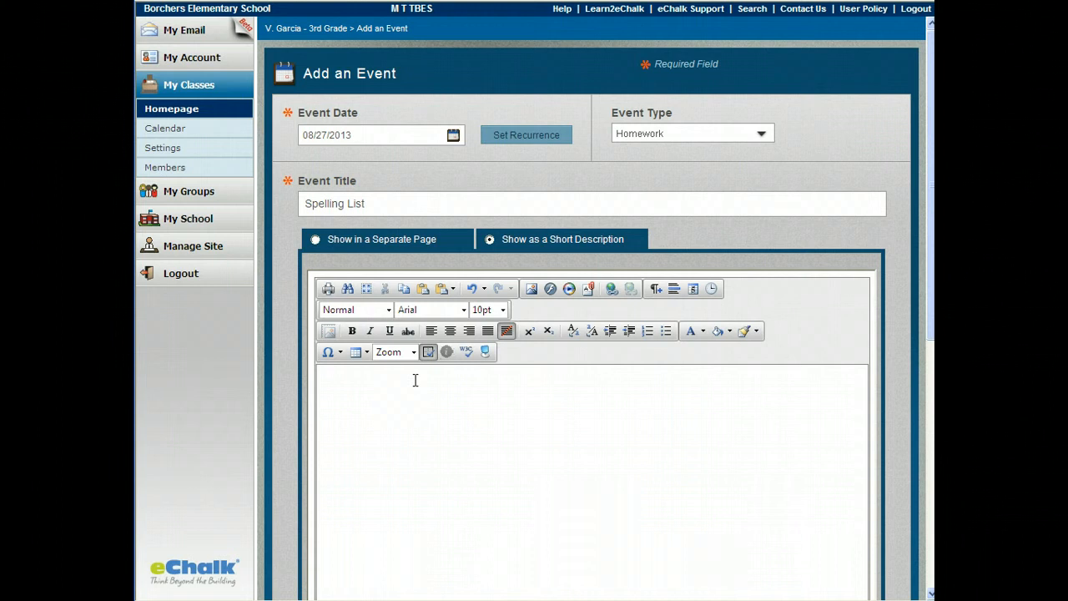
pyautogui.scroll(-4, 415, 380)
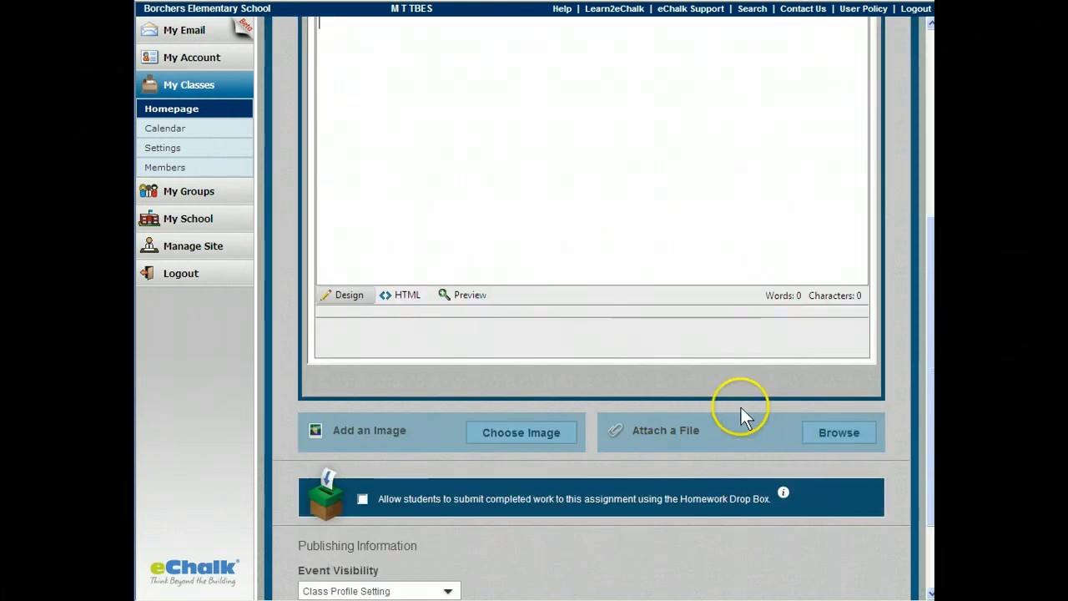
pyautogui.scroll(3, 741, 408)
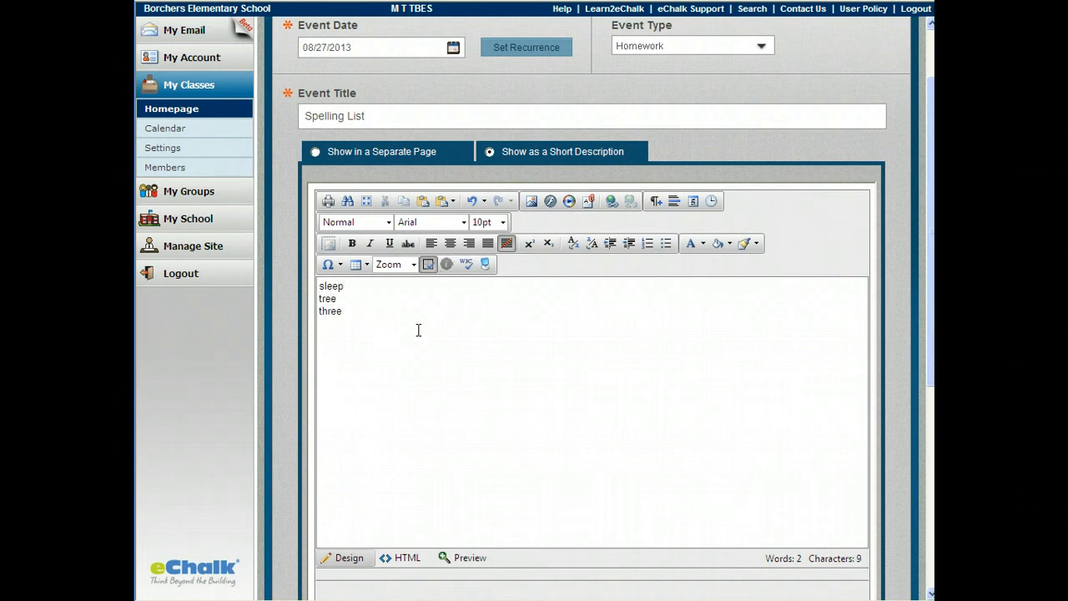
pyautogui.press('Return')
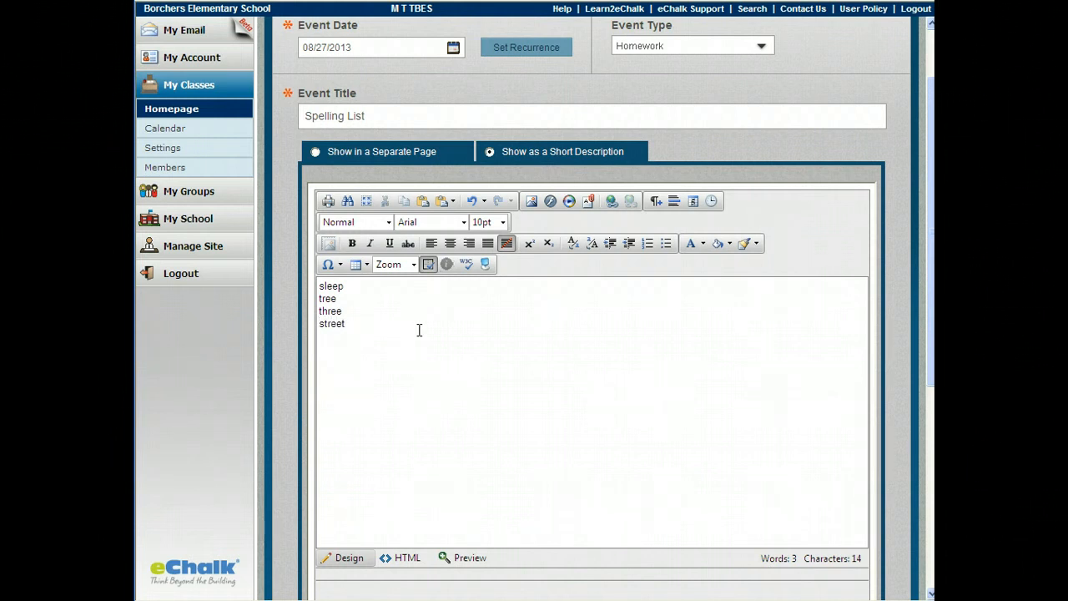
# Step: Add the abc_letters.gif picture from the gallery's School images to the Spelling List event and save the event
pyautogui.scroll(-5, 420, 330)
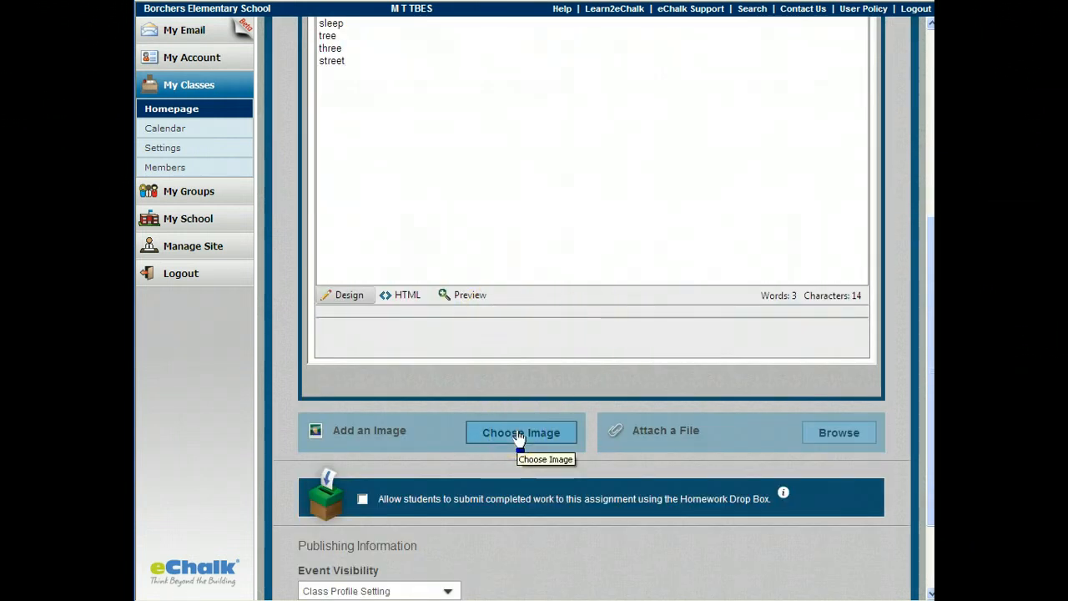
pyautogui.scroll(-2, 520, 435)
pyautogui.click(524, 346)
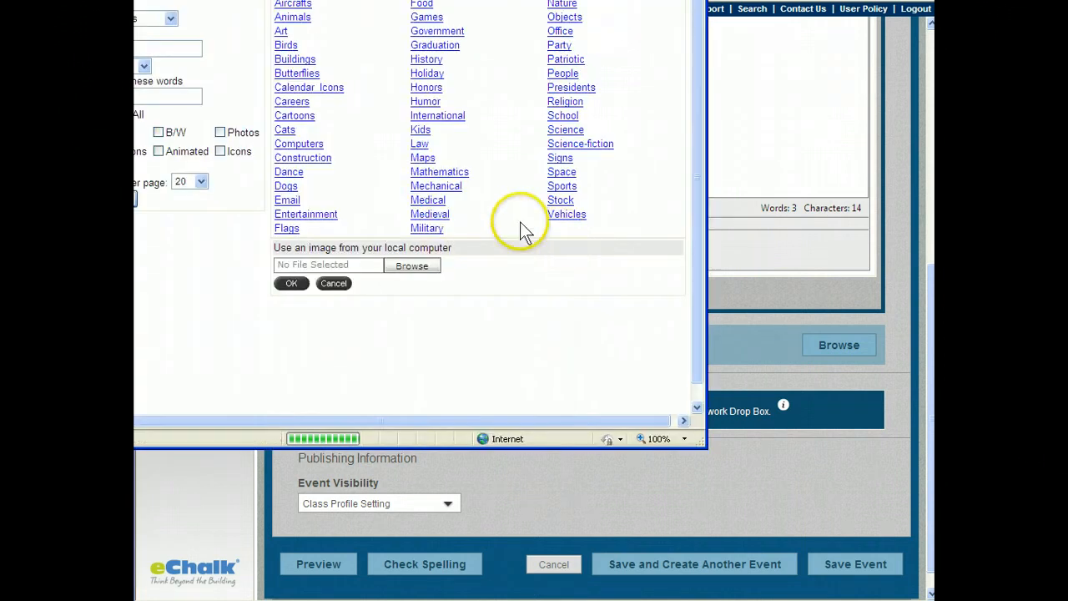
pyautogui.moveTo(481, 0); pyautogui.dragTo(620, 39)
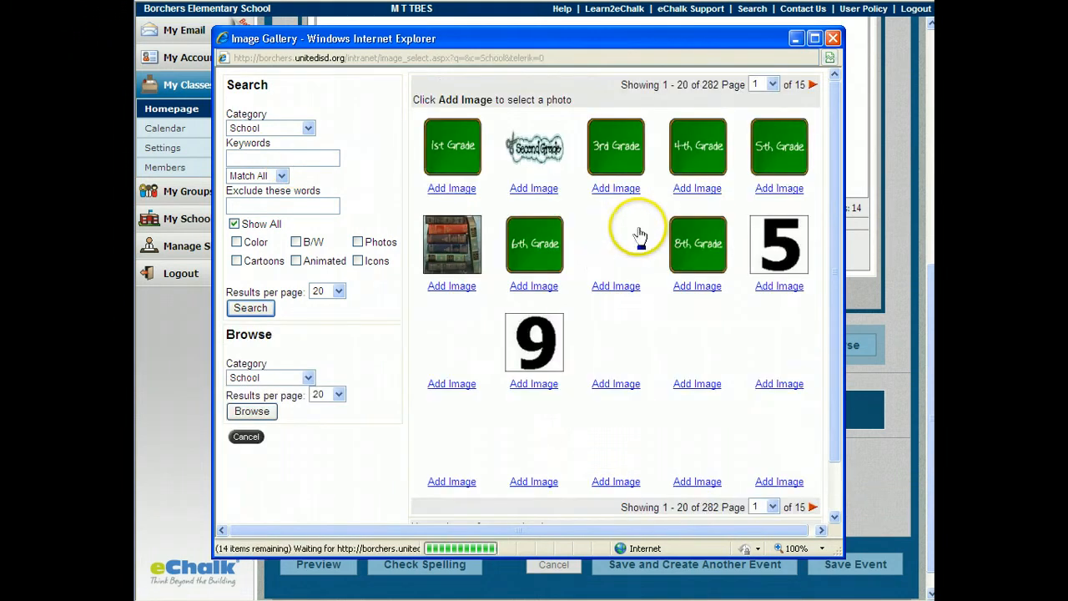
pyautogui.scroll(-3, 665, 234)
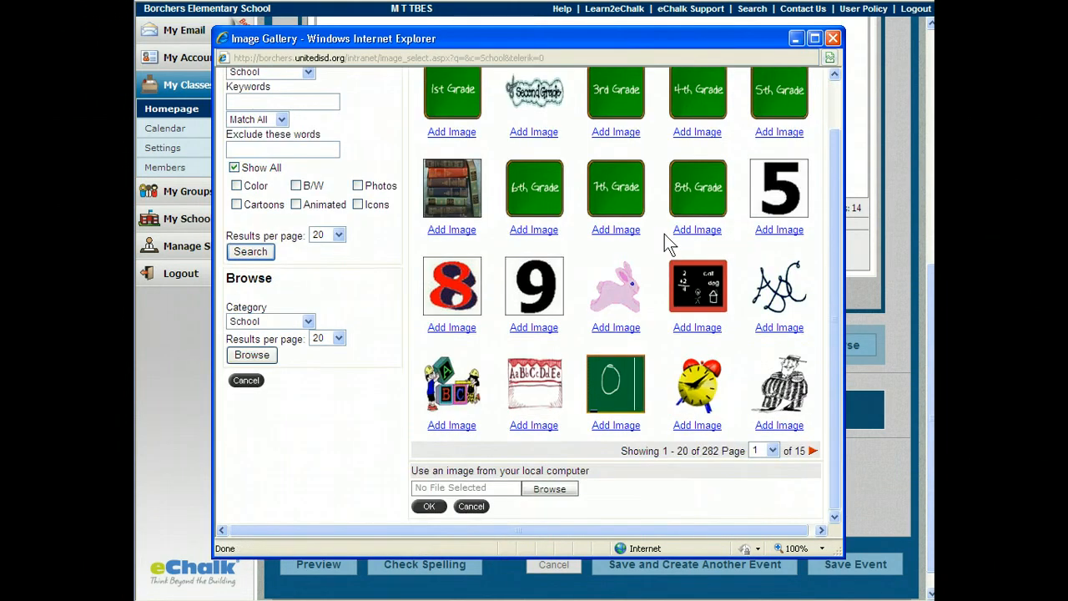
pyautogui.click(779, 329)
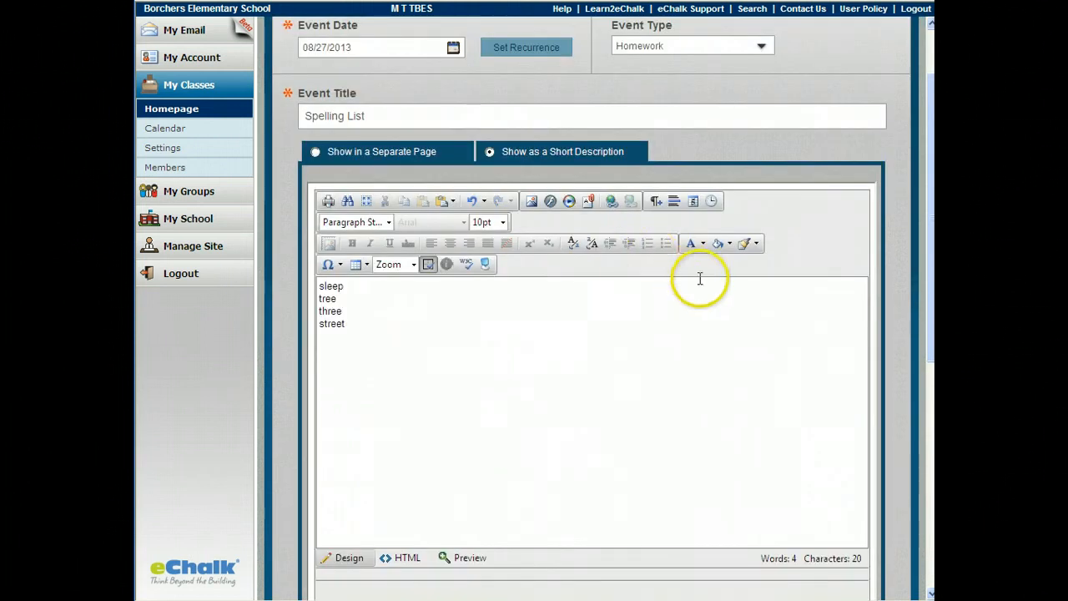
pyautogui.scroll(-3, 701, 289)
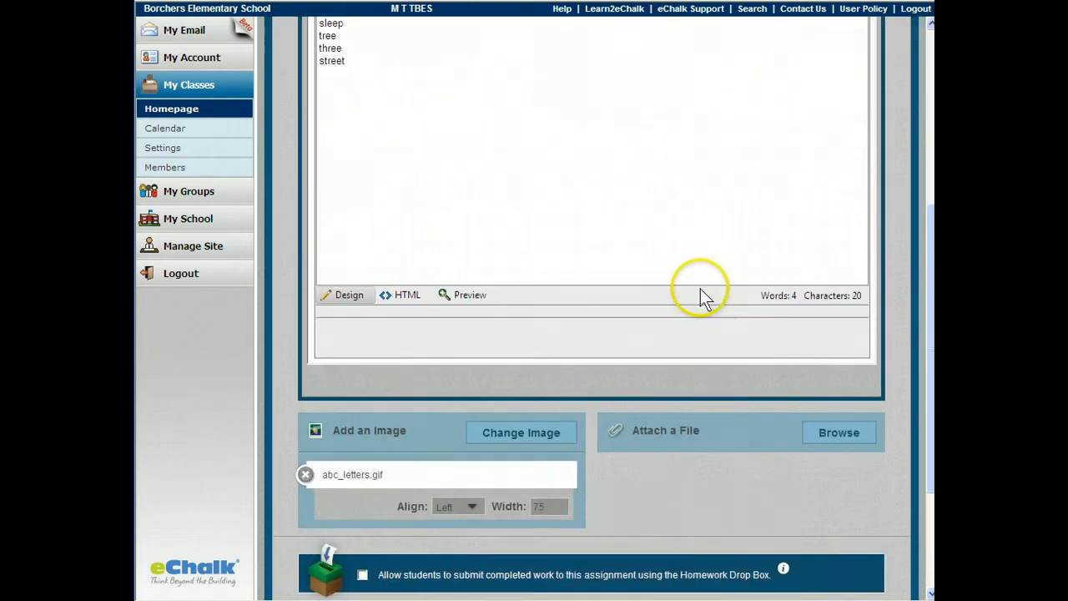
pyautogui.scroll(-1, 700, 290)
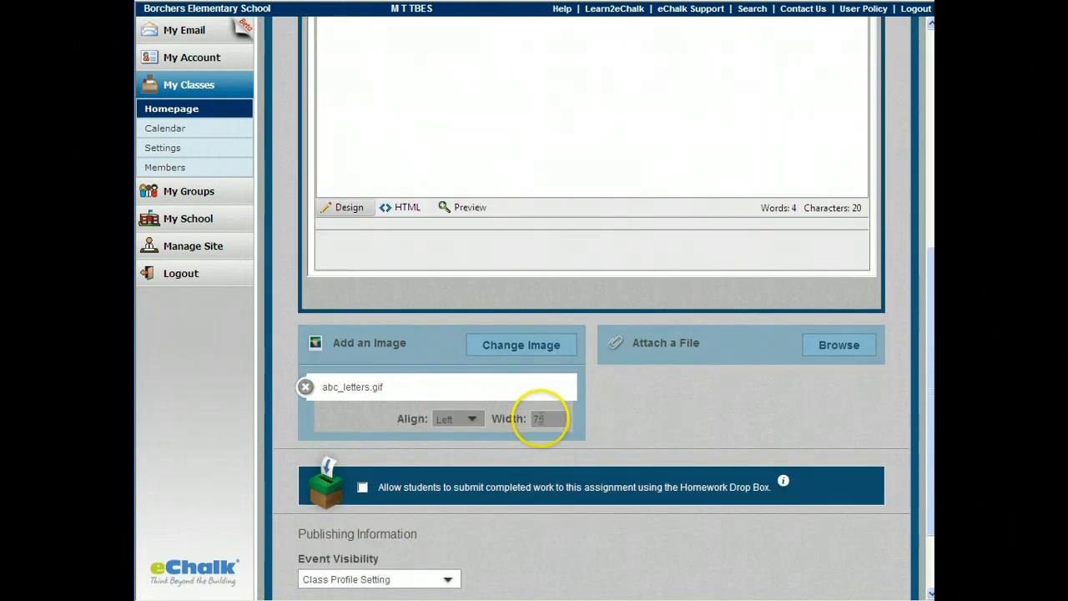
pyautogui.scroll(-1, 678, 417)
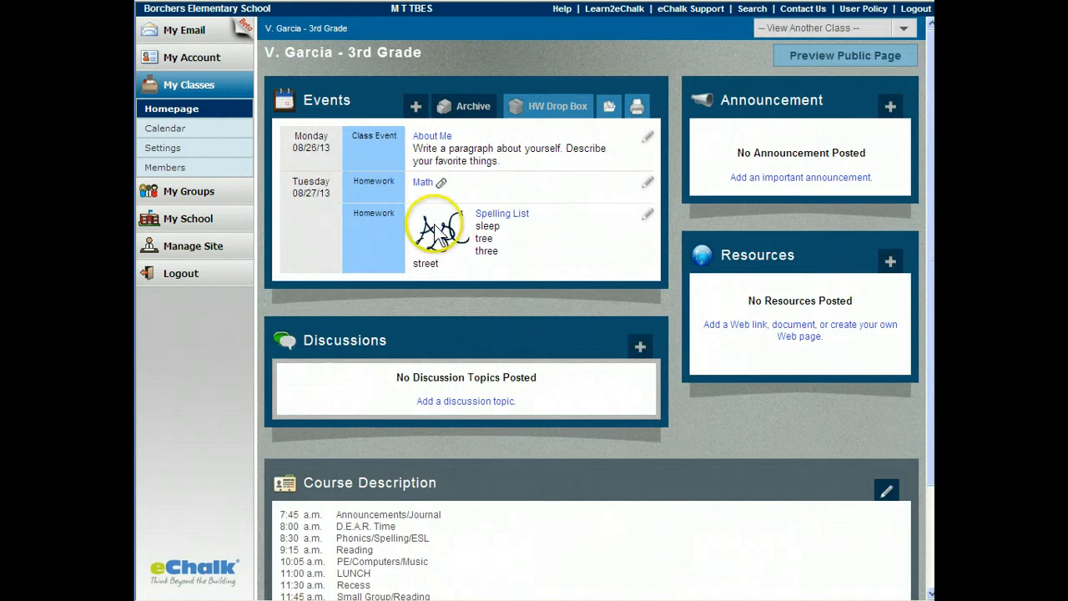
# Step: Check the August 27 homework entries on the class homepage and the August 2013 calendar, and return to the homepage
pyautogui.moveTo(286, 187); pyautogui.dragTo(332, 199)
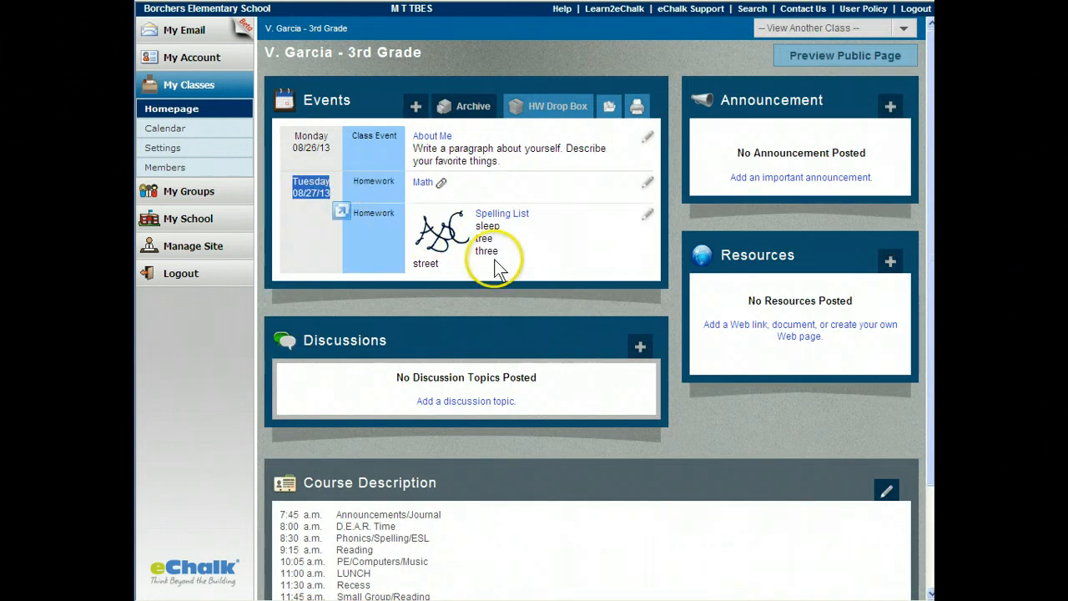
pyautogui.click(202, 139)
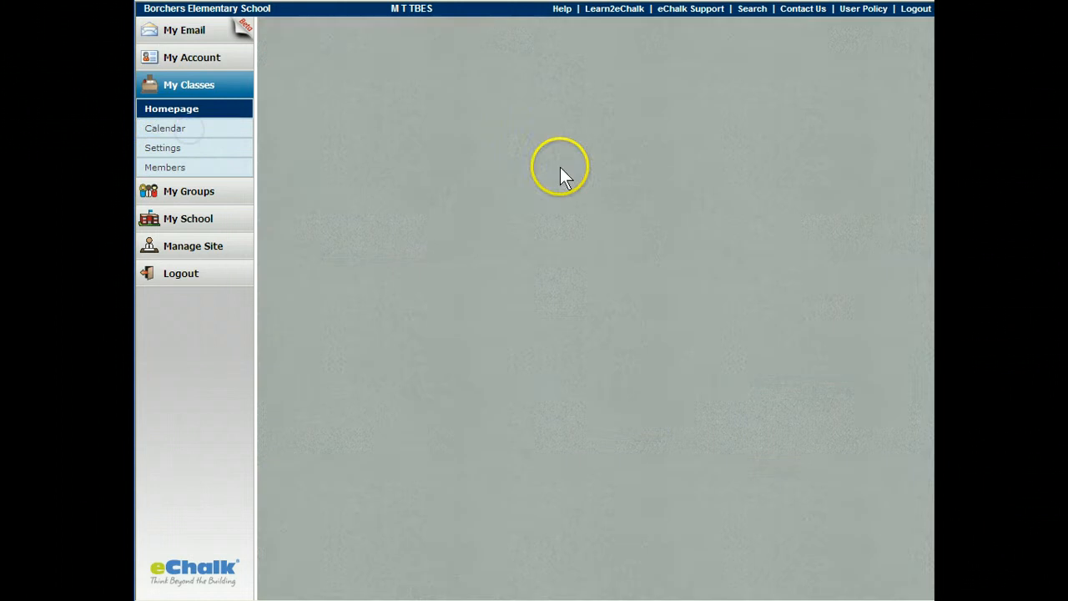
pyautogui.scroll(-3, 686, 205)
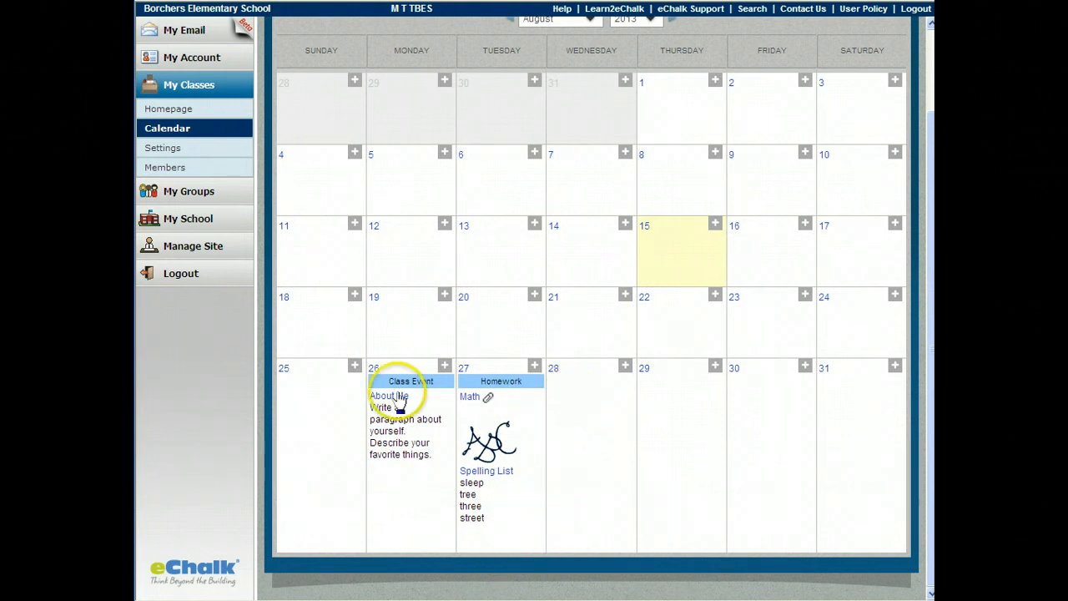
pyautogui.scroll(1, 716, 418)
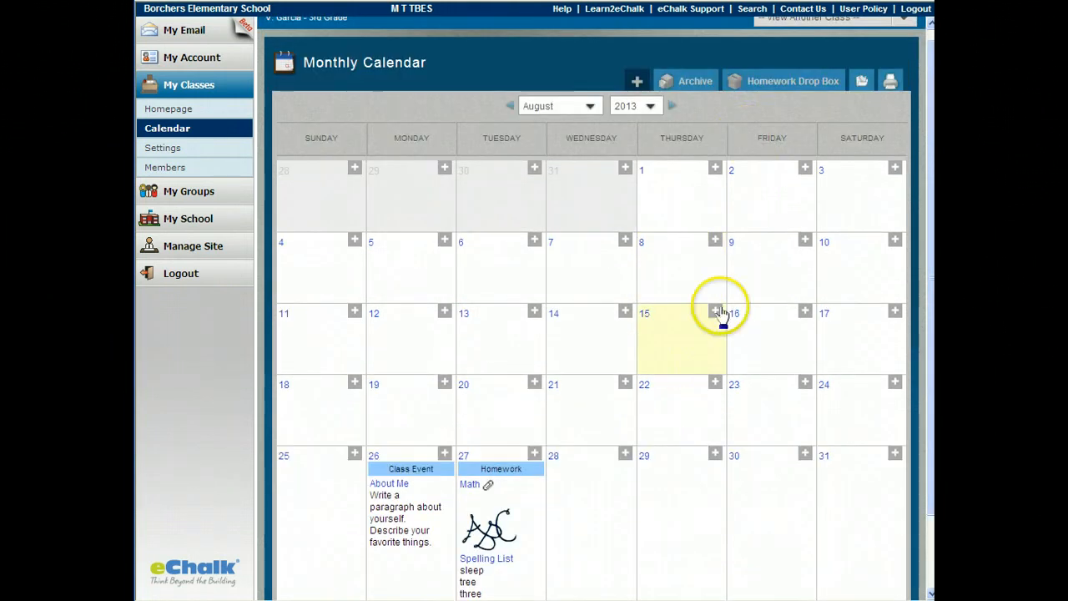
pyautogui.click(180, 112)
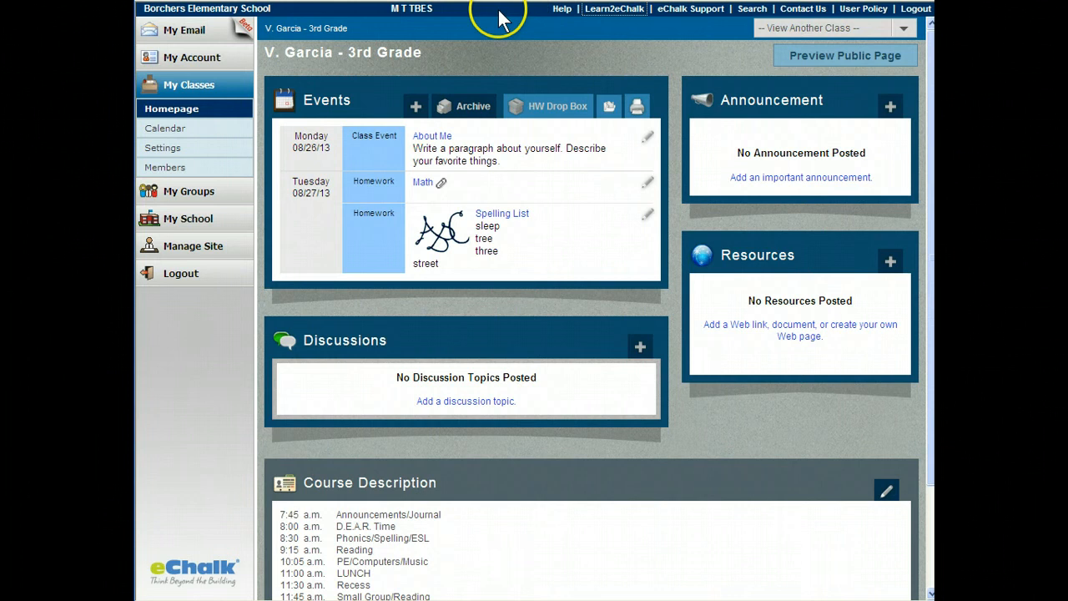
pyautogui.click(601, 10)
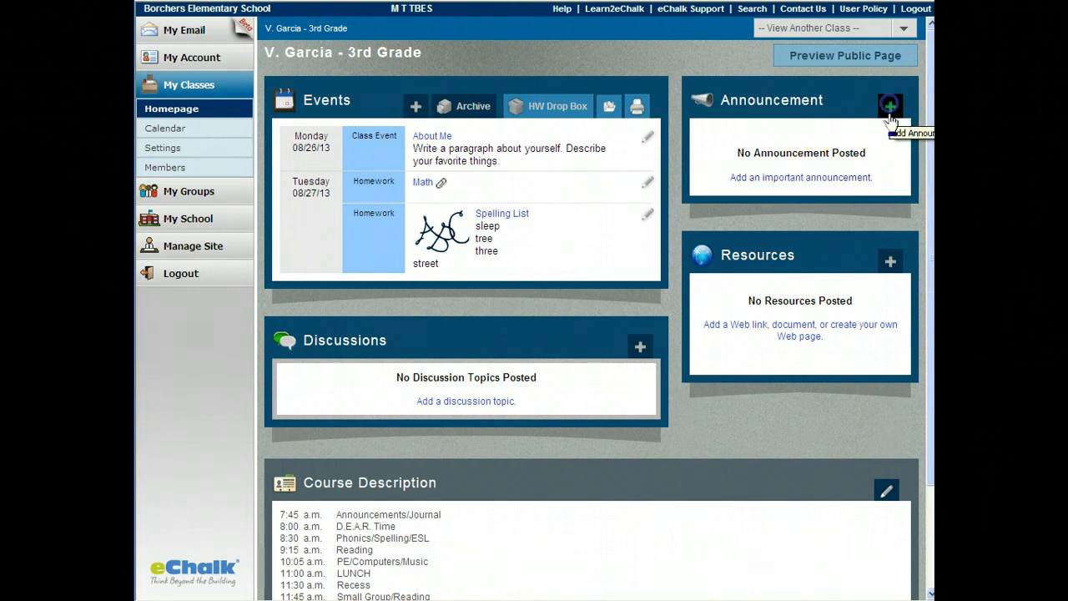
# Step: Start a new class announcement and set its posting period to Always
pyautogui.click(883, 199)
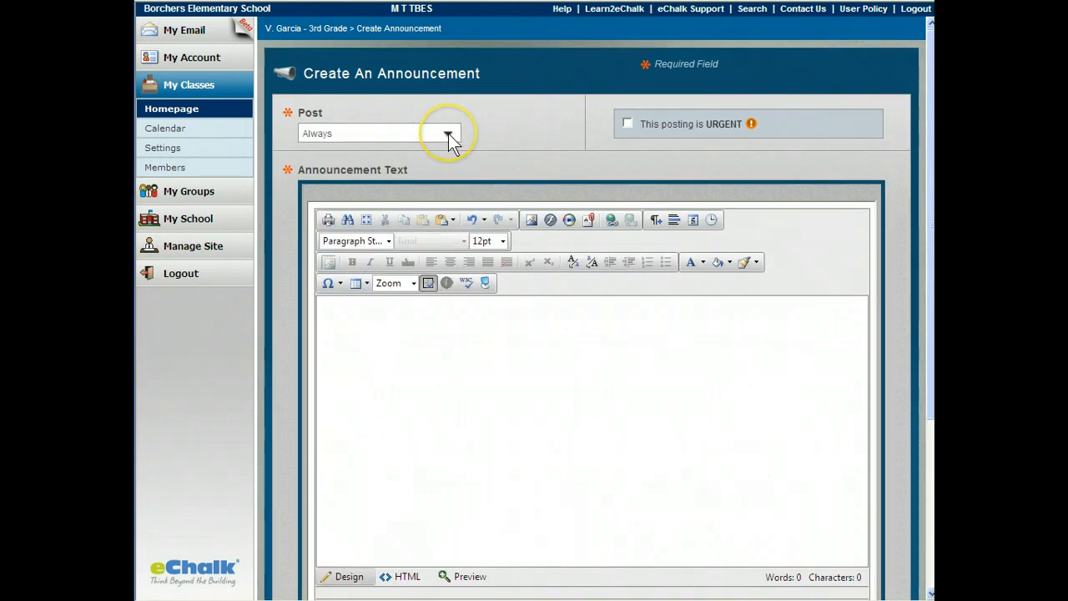
pyautogui.click(448, 134)
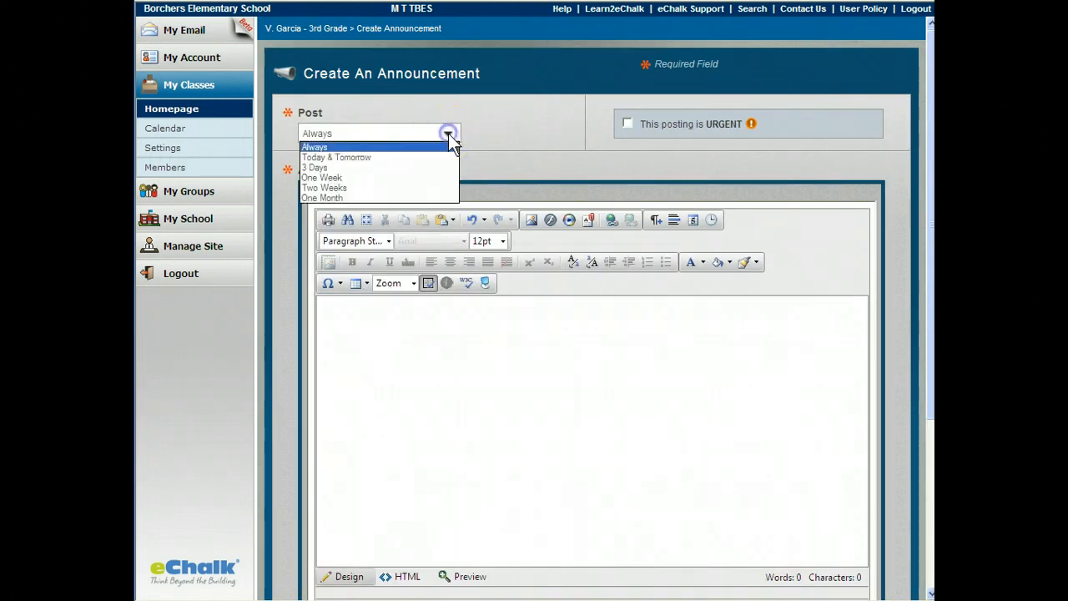
pyautogui.click(328, 158)
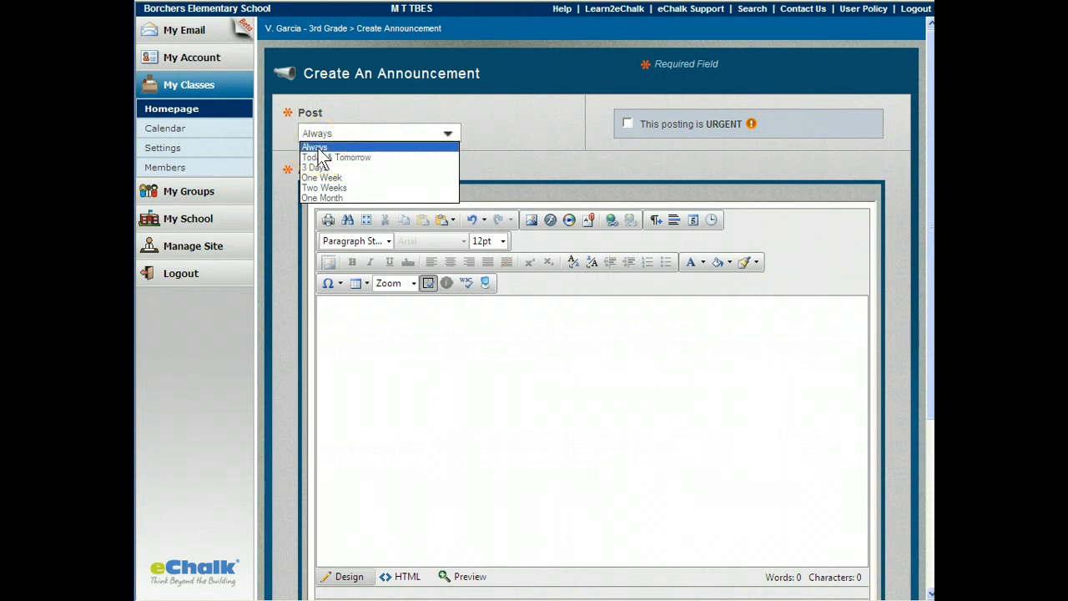
pyautogui.click(318, 149)
pyautogui.click(374, 328)
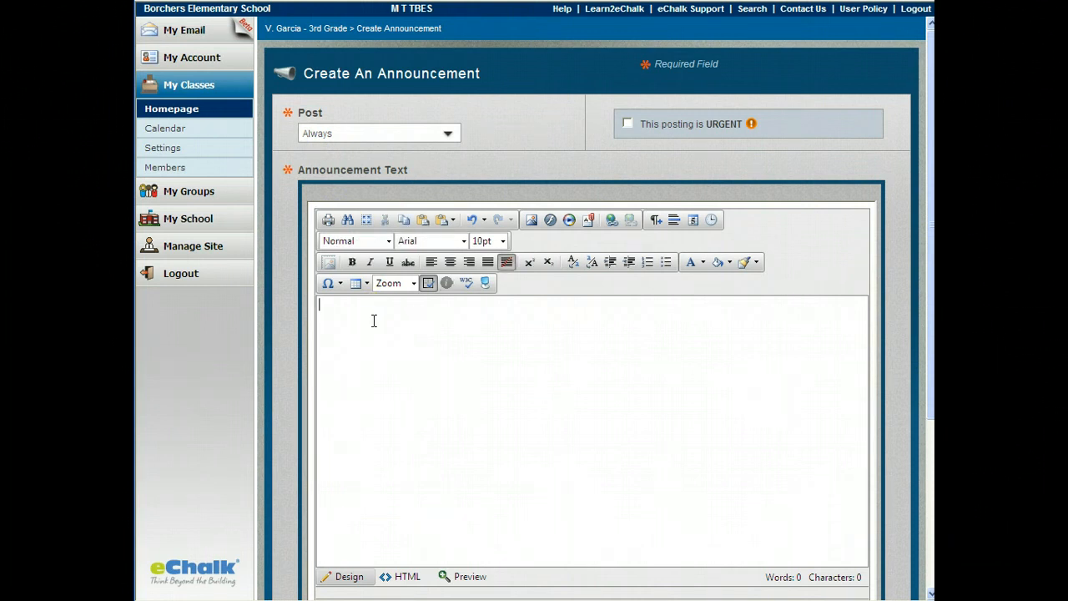
pyautogui.click(382, 135)
pyautogui.click(373, 136)
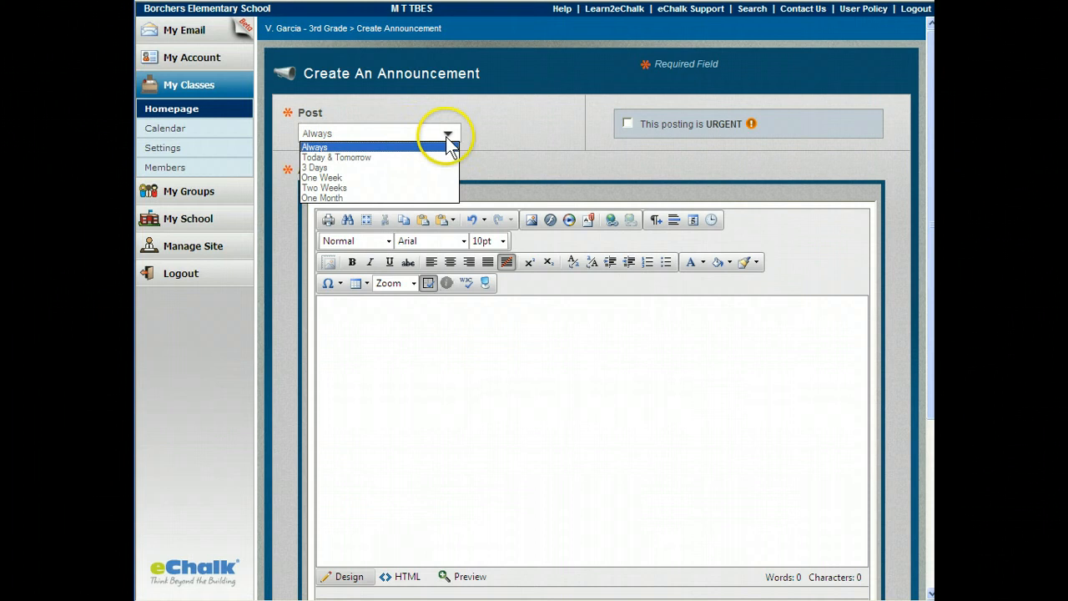
pyautogui.click(493, 142)
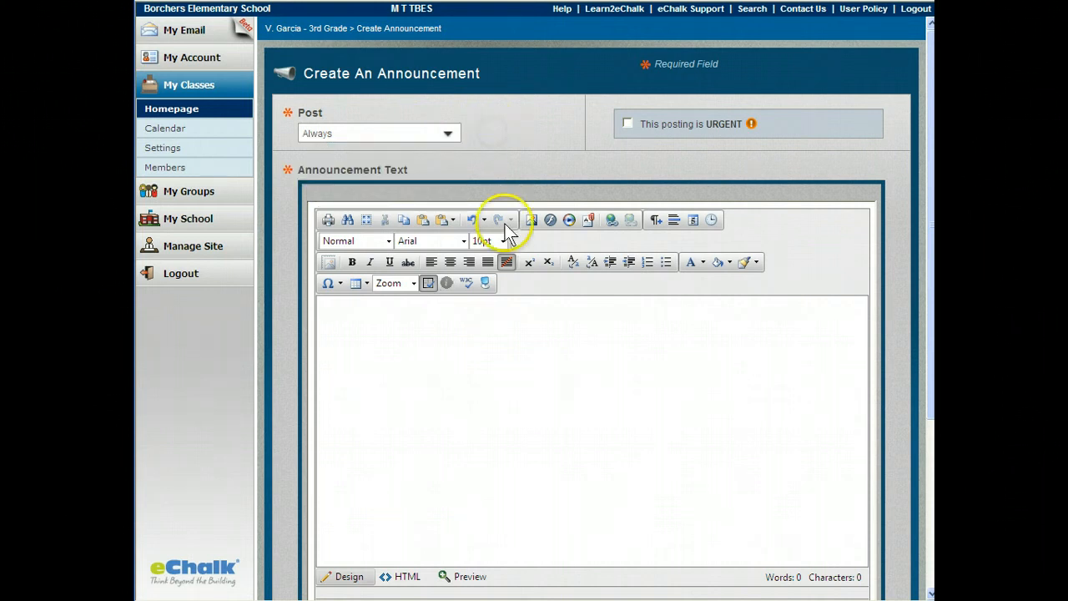
# Step: Enter the heading "Student of the Month" in the announcement text, followed by a line break
pyautogui.click(468, 326)
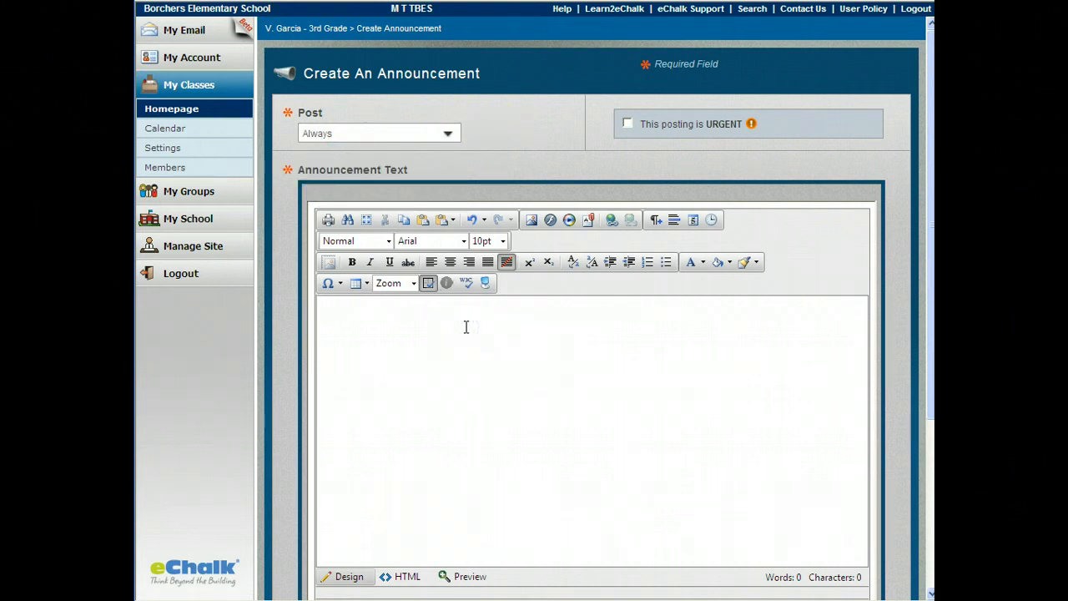
pyautogui.write('Student of the Mon')
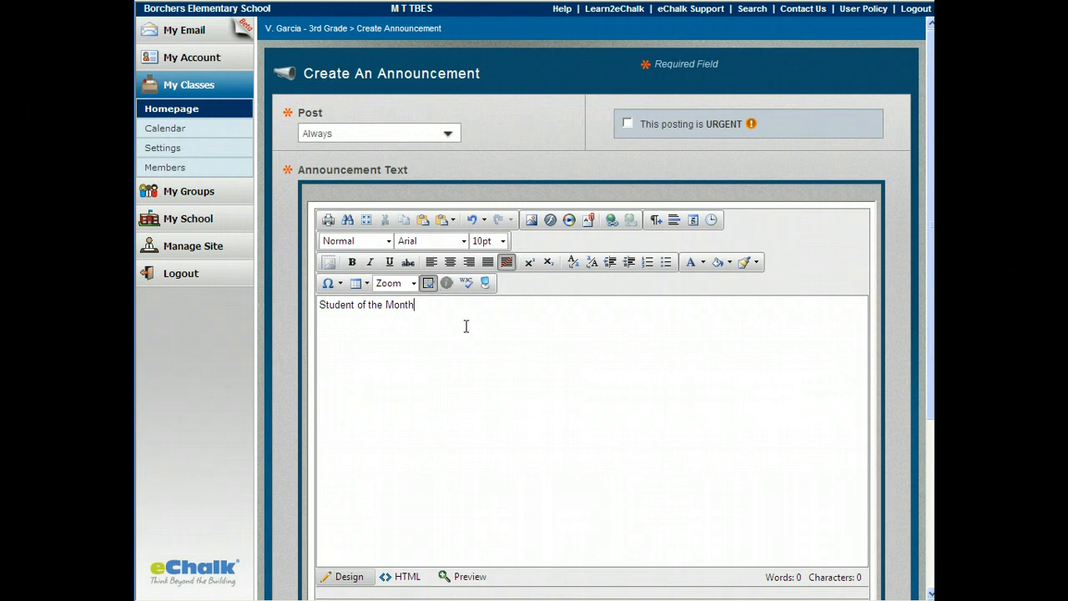
pyautogui.write('th')
pyautogui.press('Return')
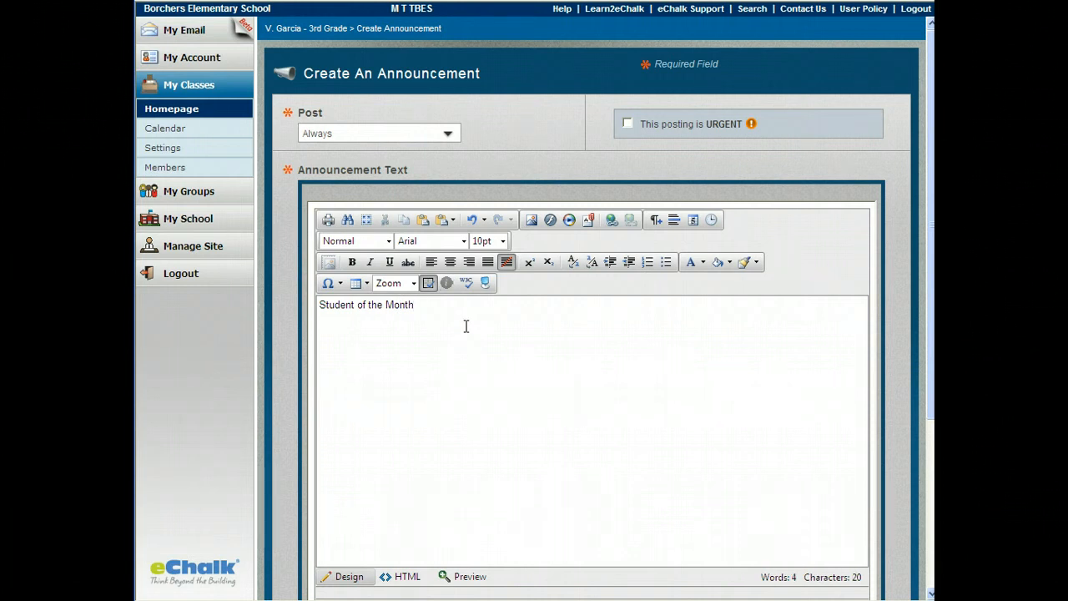
# Step: Format the "Student of the Month" heading as 14pt, bold and purple
pyautogui.click(322, 553)
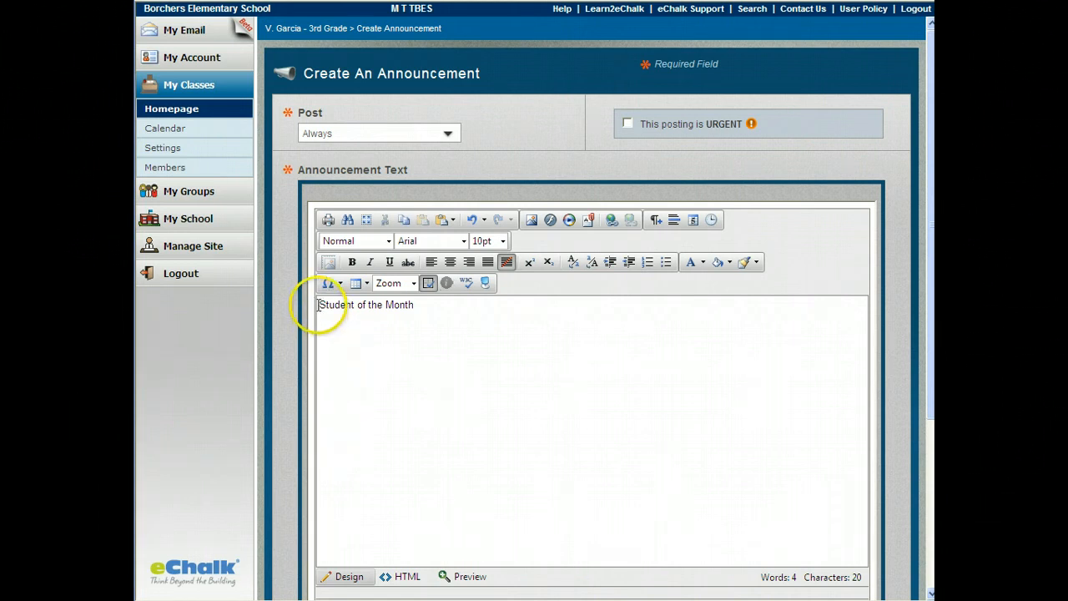
pyautogui.moveTo(319, 304); pyautogui.dragTo(413, 305)
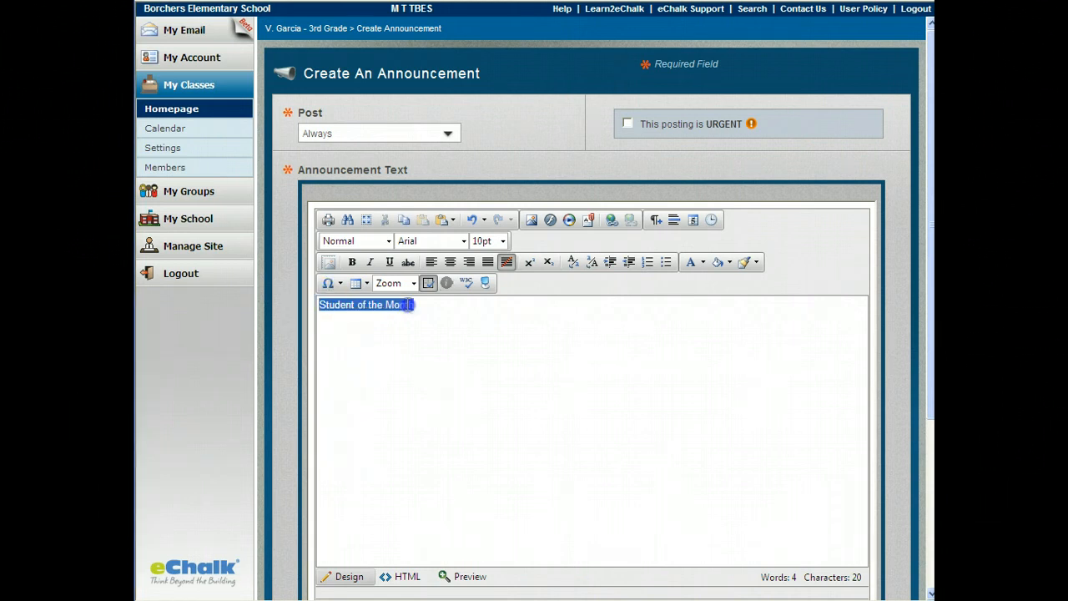
pyautogui.click(503, 241)
pyautogui.click(487, 353)
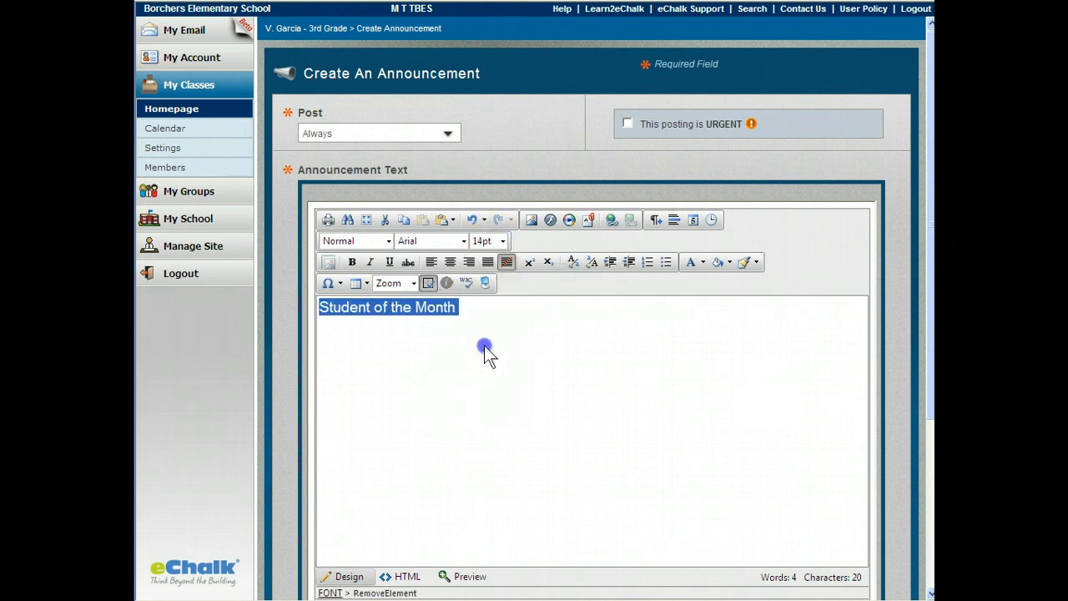
pyautogui.click(351, 262)
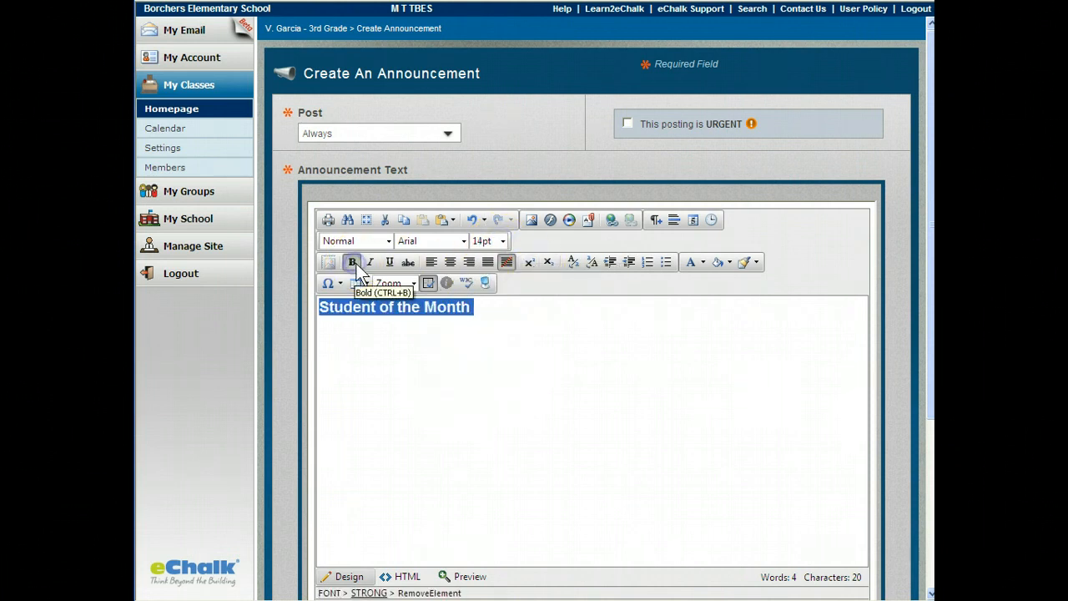
pyautogui.click(693, 264)
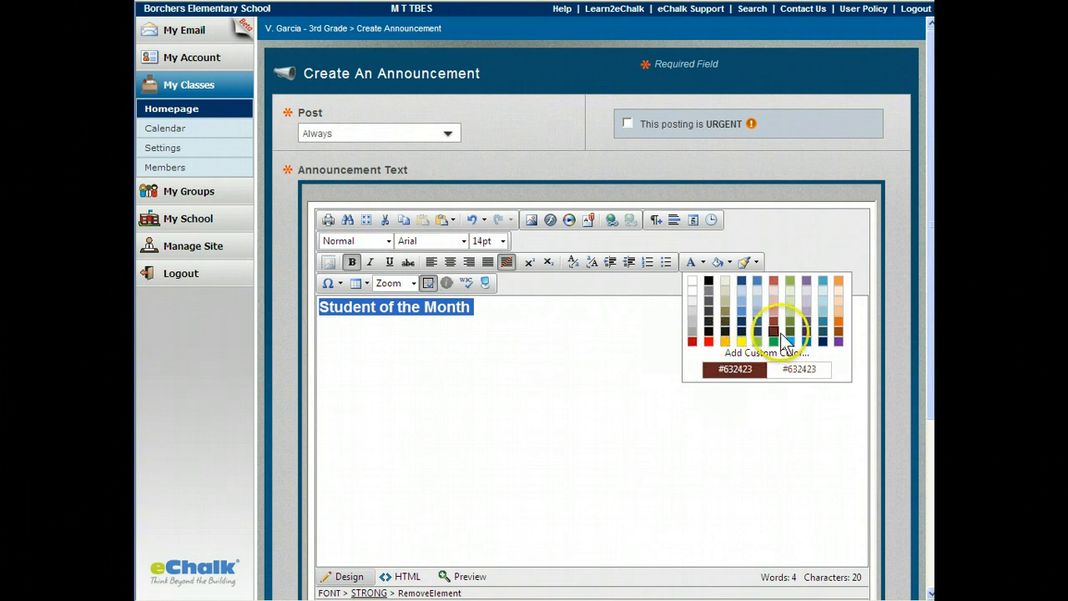
pyautogui.click(837, 341)
pyautogui.click(495, 307)
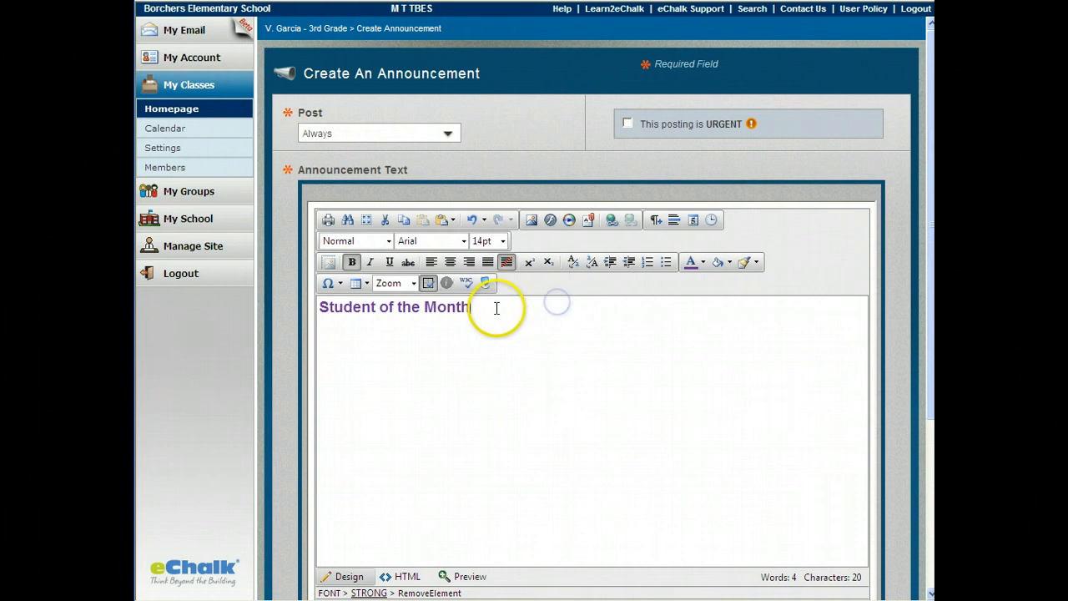
# Step: Upload student.jpg from the Desktop to Personal_Images and insert it on a new line below the heading
pyautogui.press('Return')
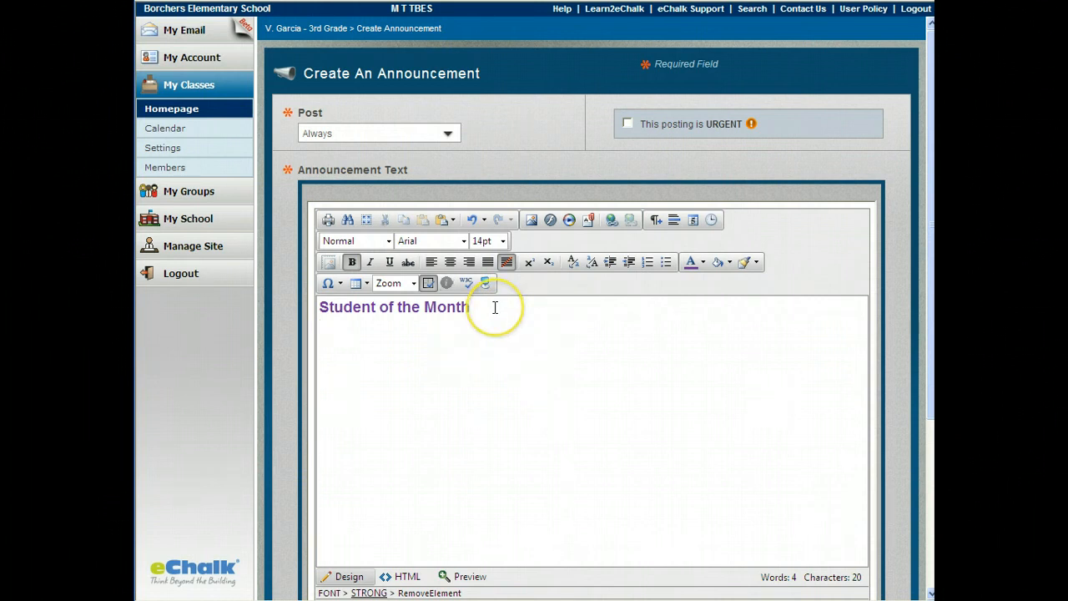
pyautogui.click(532, 220)
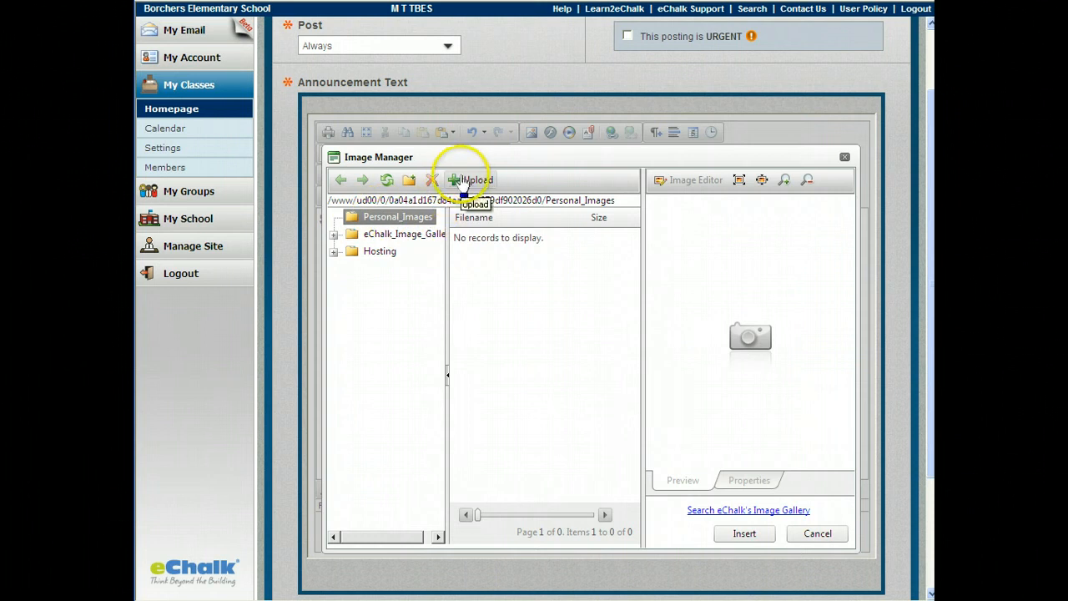
pyautogui.click(468, 180)
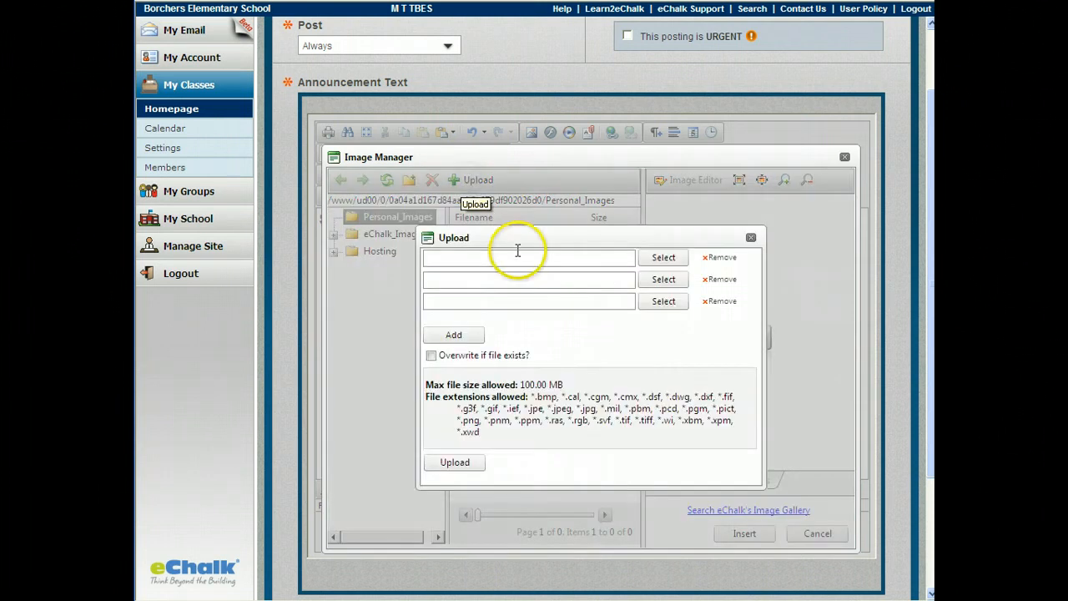
pyautogui.click(655, 257)
pyautogui.moveTo(382, 327); pyautogui.dragTo(575, 325)
pyautogui.click(360, 307)
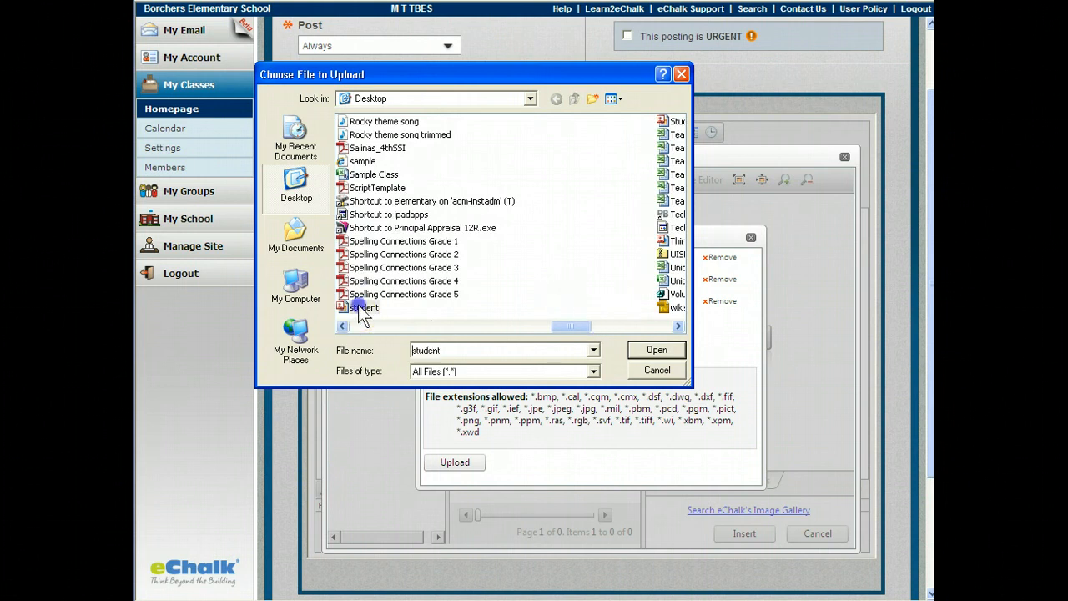
pyautogui.click(656, 350)
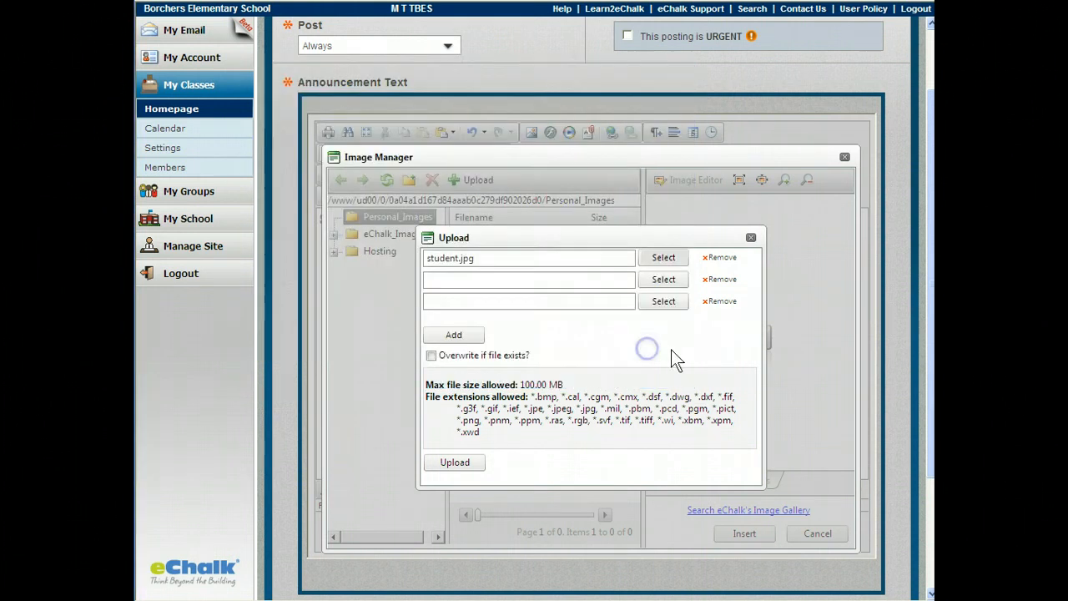
pyautogui.click(455, 462)
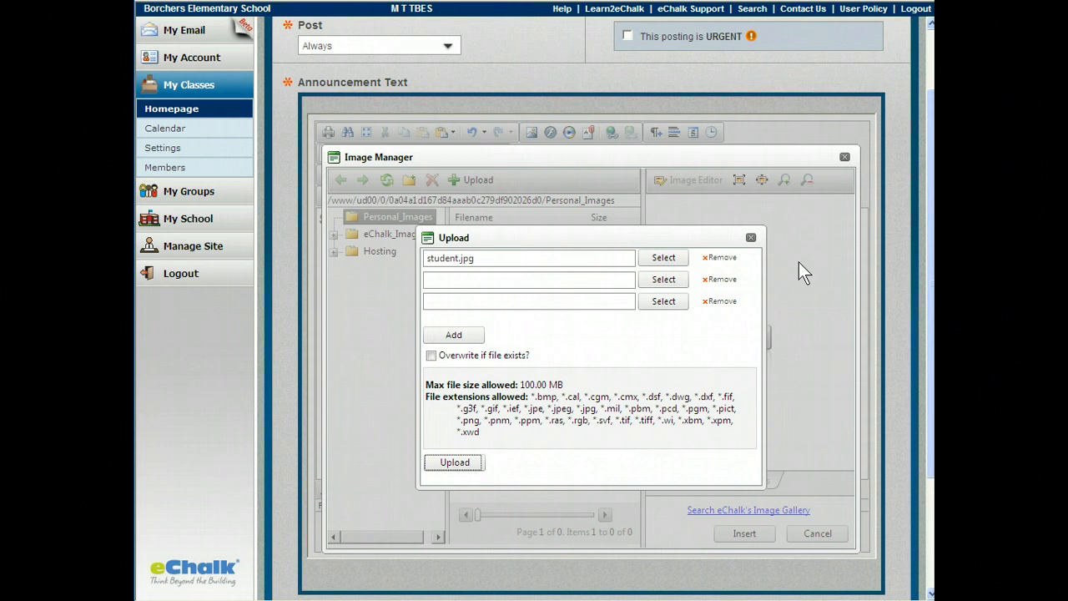
pyautogui.click(739, 532)
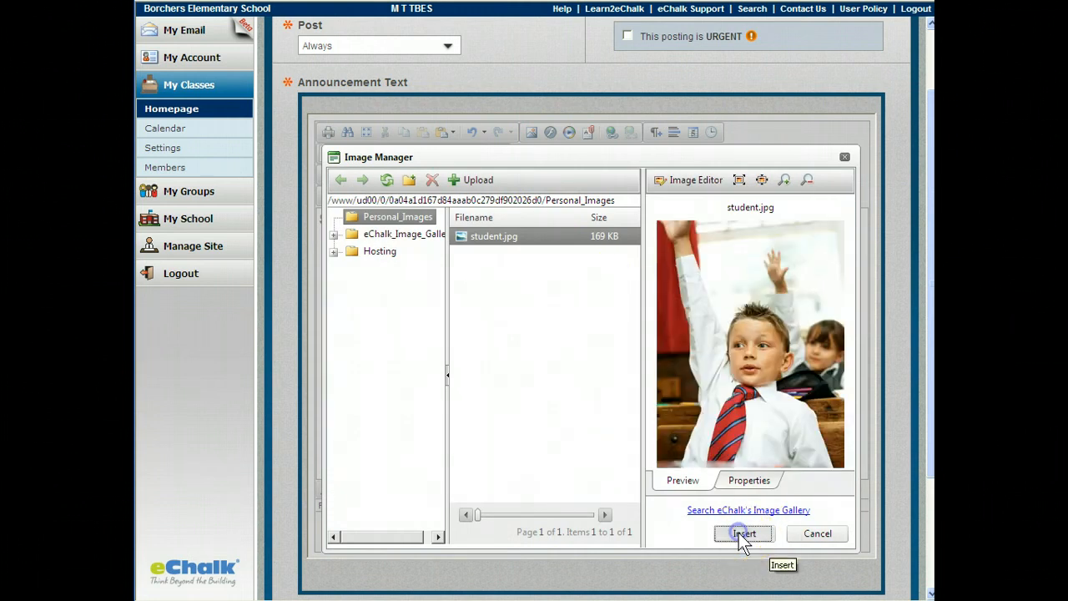
# Step: Shrink the student picture to about 208 px wide and reduce its height so it fits within the text area
pyautogui.click(632, 359)
pyautogui.scroll(3, 632, 363)
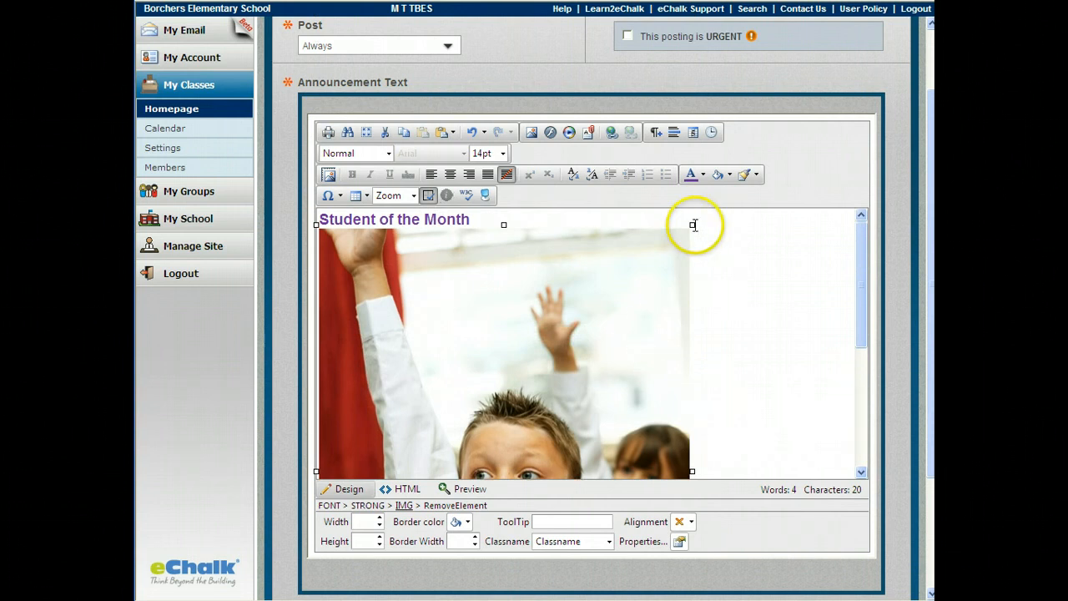
pyautogui.moveTo(693, 225); pyautogui.dragTo(484, 381)
pyautogui.moveTo(403, 228); pyautogui.dragTo(399, 305)
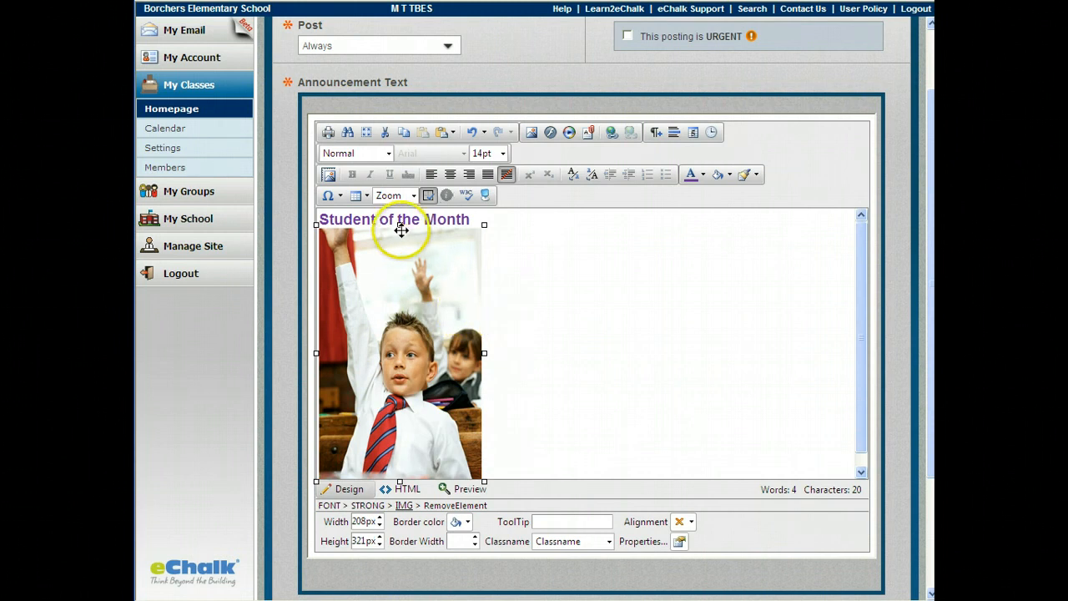
pyautogui.moveTo(400, 225); pyautogui.dragTo(399, 248)
pyautogui.click(526, 322)
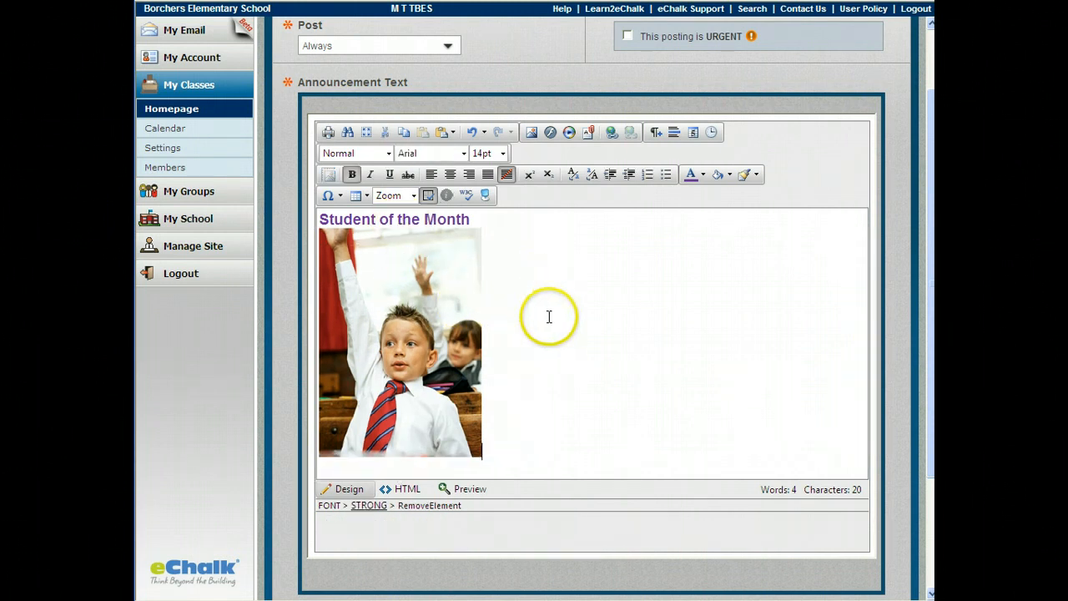
pyautogui.click(409, 276)
pyautogui.moveTo(401, 224); pyautogui.dragTo(401, 233)
pyautogui.click(505, 357)
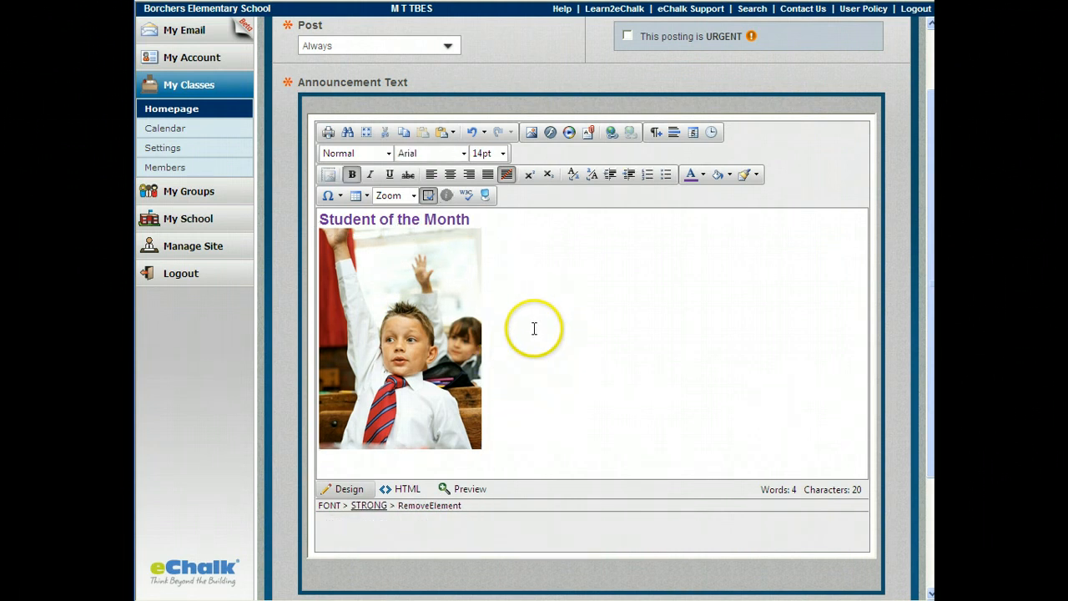
# Step: Enter the student's full name on a new line below the picture
pyautogui.press('Return')
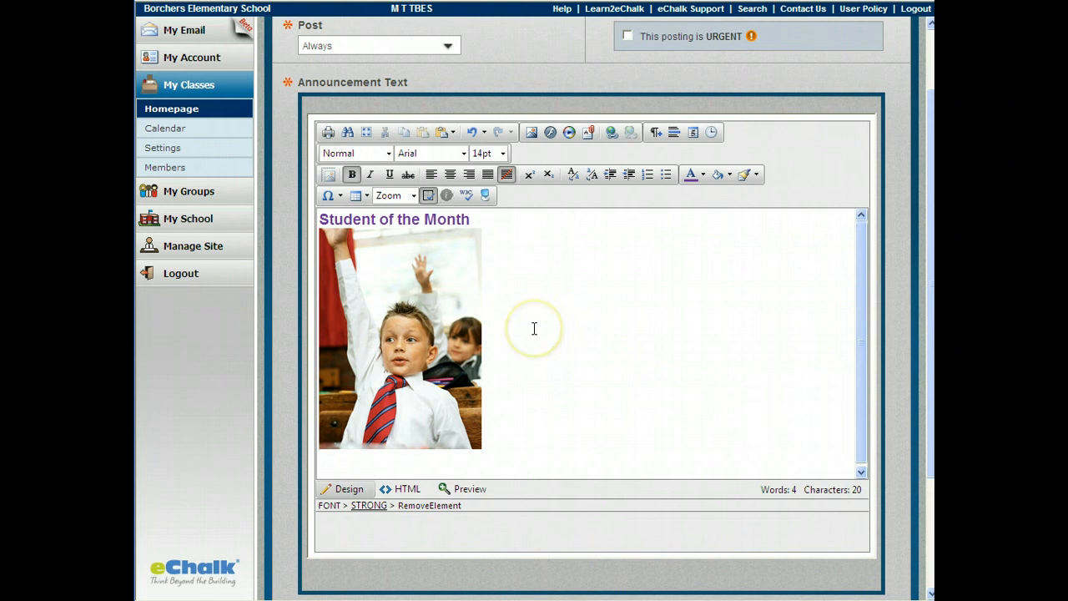
pyautogui.write('Sammy')
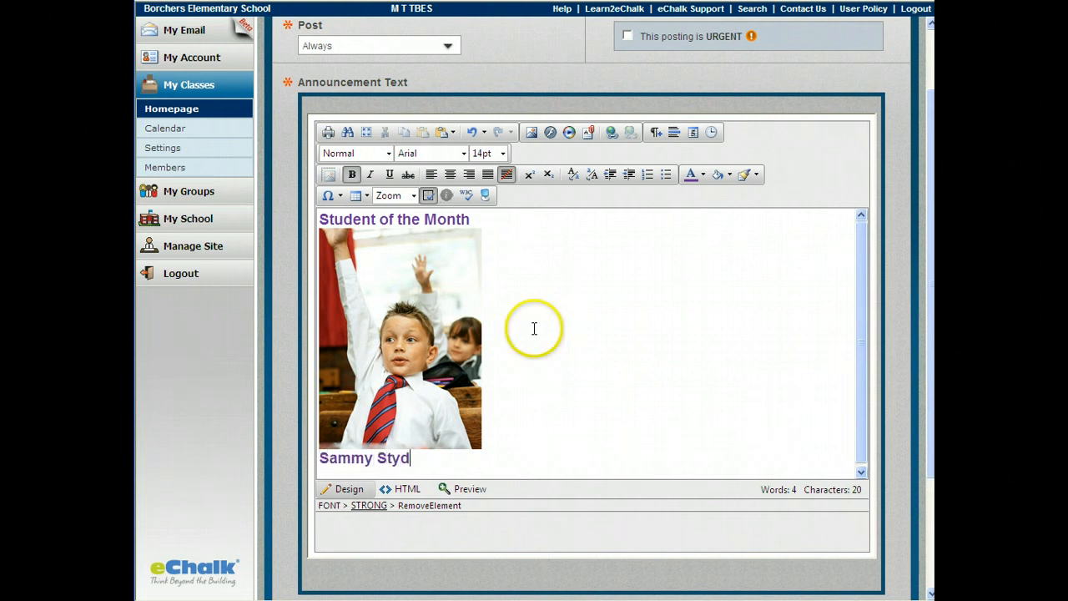
pyautogui.write(' Student')
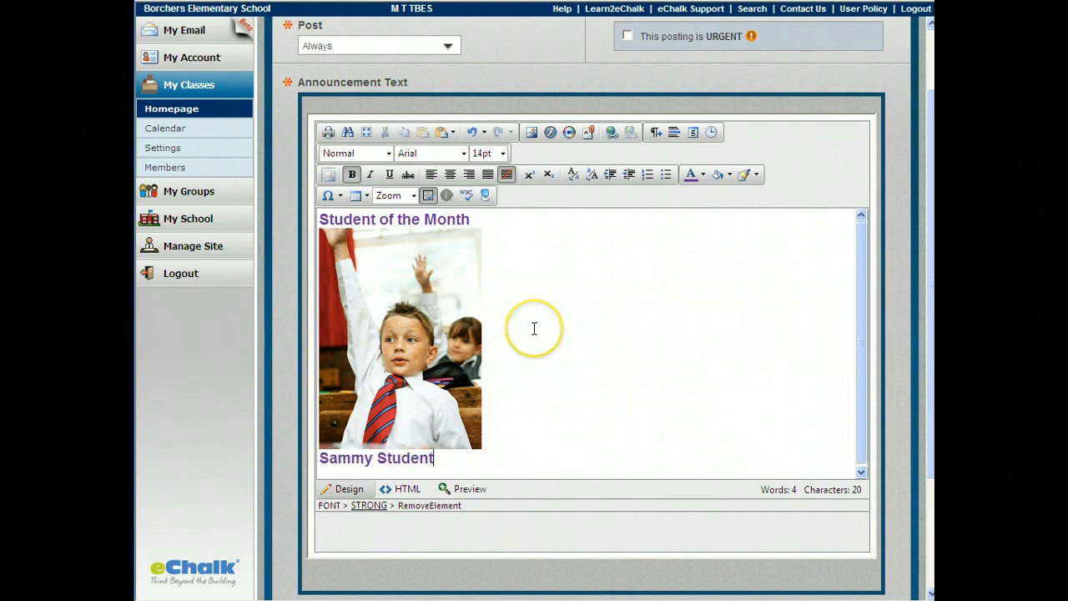
# Step: Change the student's name below the picture to black and remove its bold formatting
pyautogui.moveTo(436, 458); pyautogui.dragTo(319, 457)
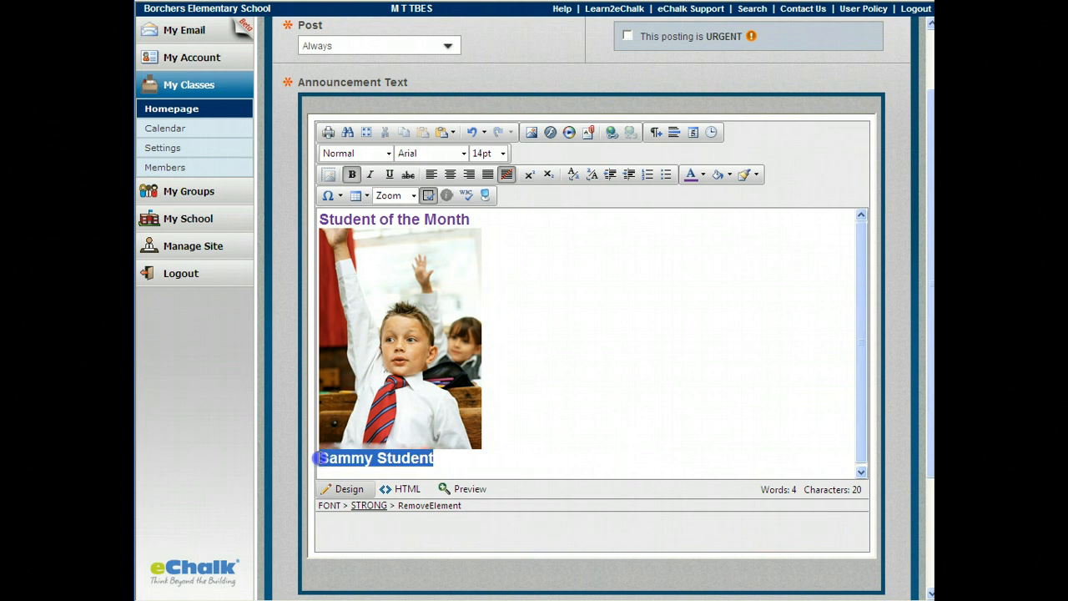
pyautogui.click(692, 176)
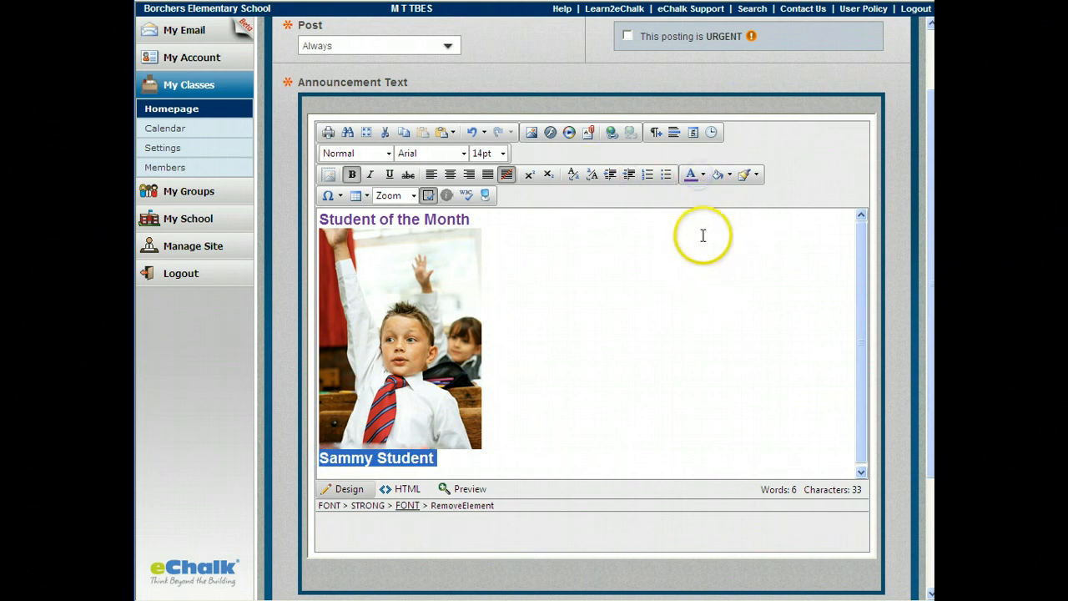
pyautogui.click(703, 174)
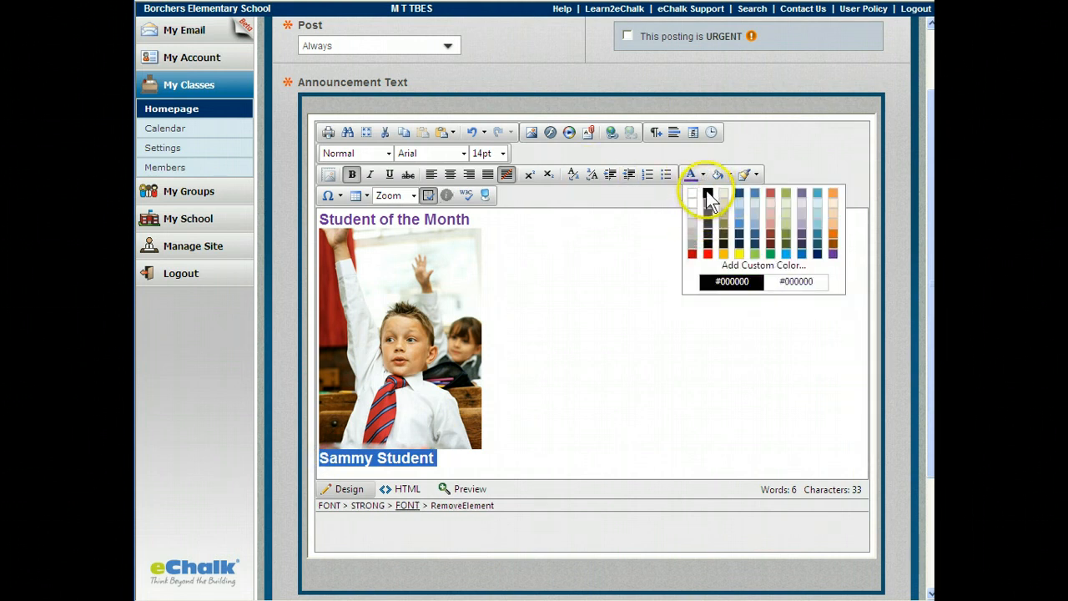
pyautogui.click(706, 193)
pyautogui.click(351, 174)
pyautogui.click(532, 400)
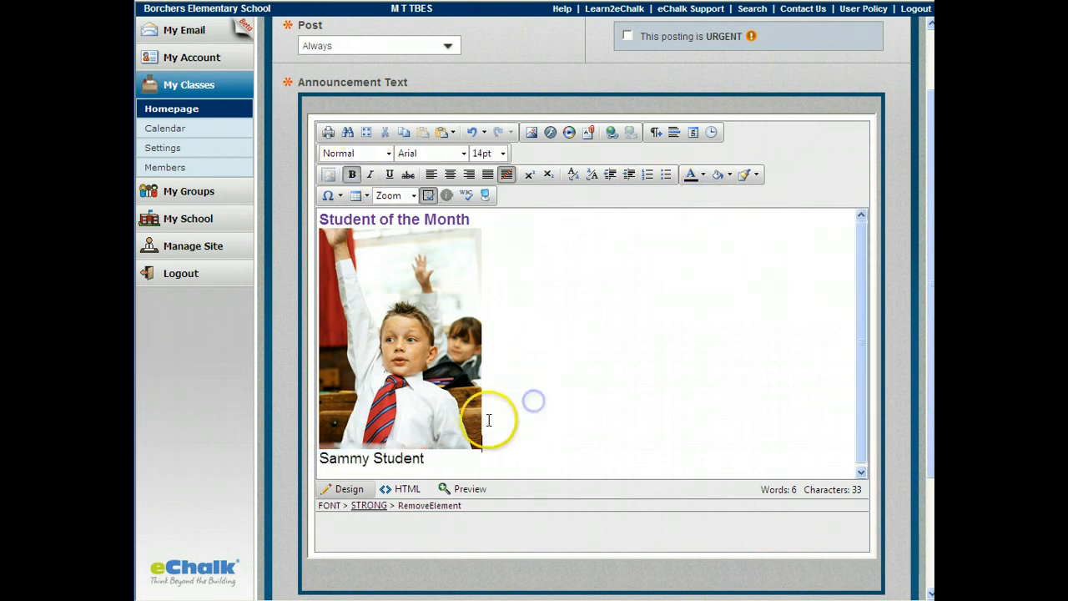
# Step: Move the student's name from below the picture to a new line directly under the Student of the Month heading
pyautogui.moveTo(427, 457); pyautogui.dragTo(320, 457)
pyautogui.hotkey('ctrl', 'c')
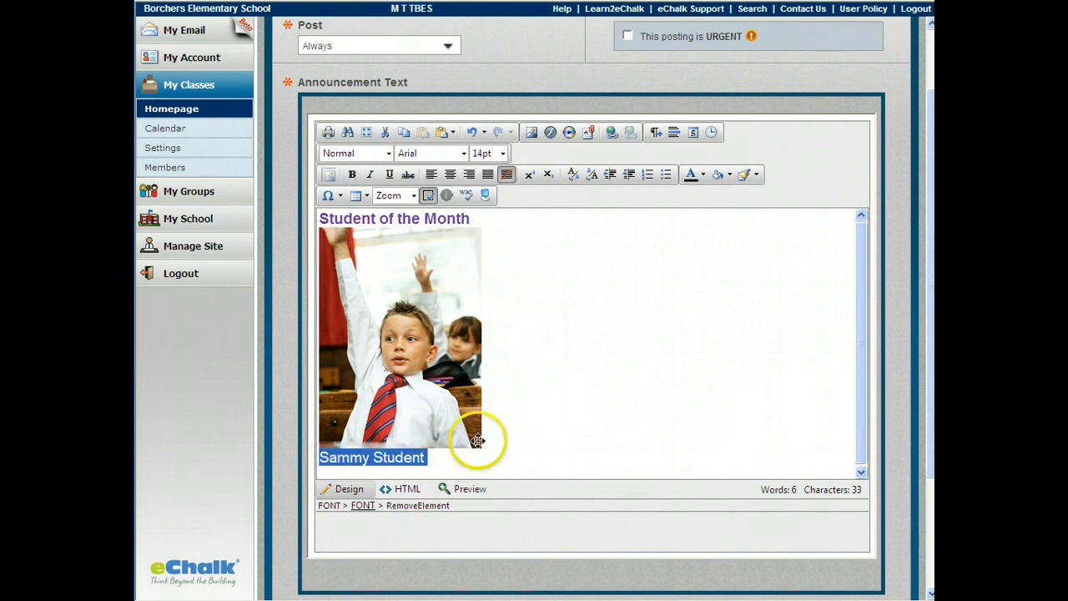
pyautogui.press('Delete')
pyautogui.click(478, 218)
pyautogui.press('Return')
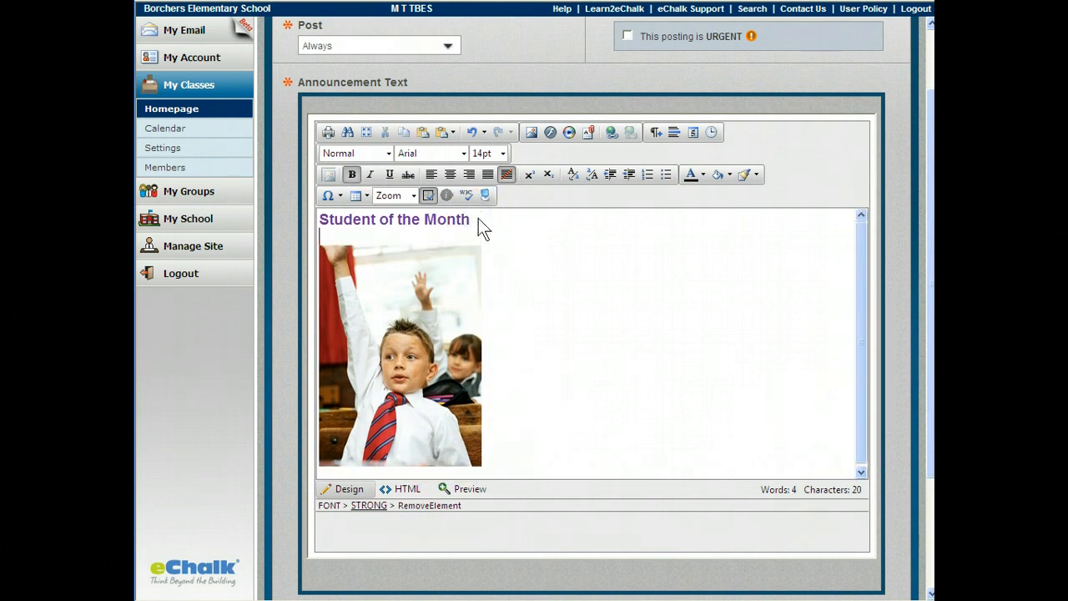
pyautogui.hotkey('ctrl', 'v')
pyautogui.click(574, 313)
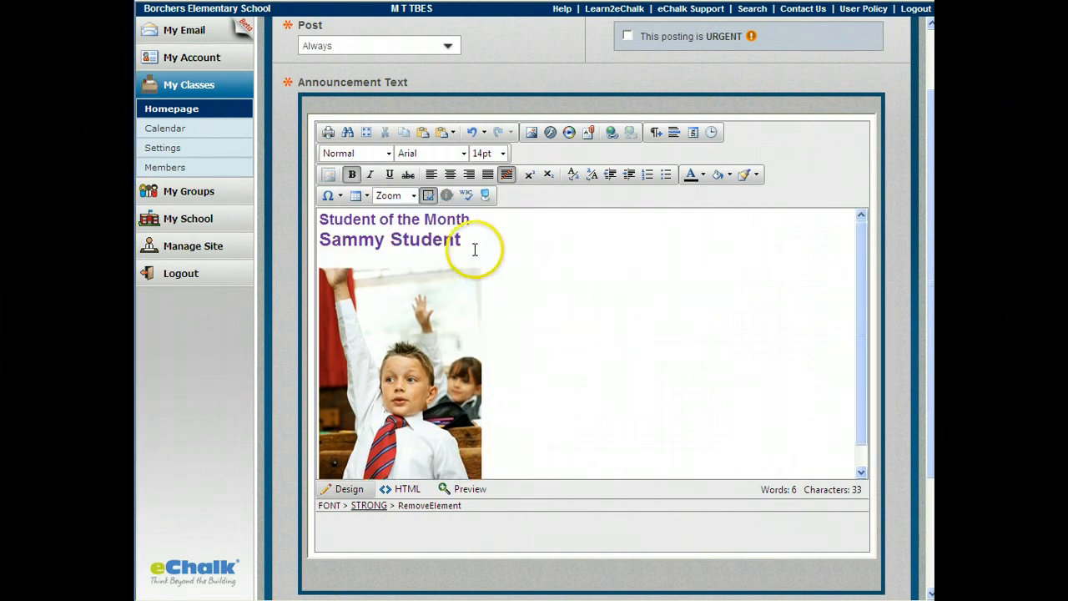
# Step: Format the student's name under the heading as 12 pt black text without bold
pyautogui.moveTo(472, 244); pyautogui.dragTo(320, 240)
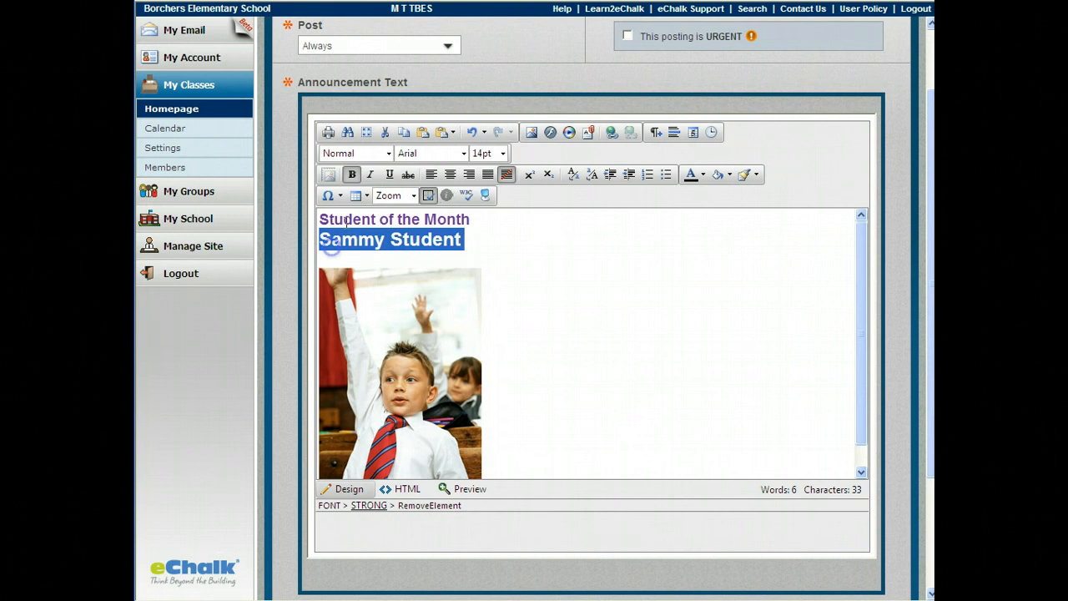
pyautogui.click(490, 153)
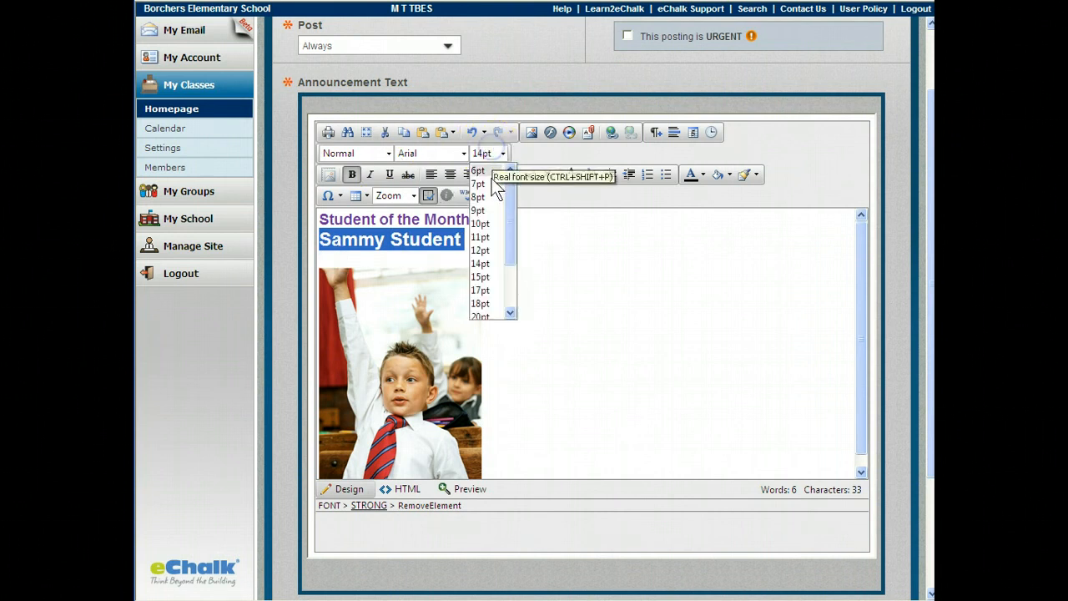
pyautogui.click(481, 250)
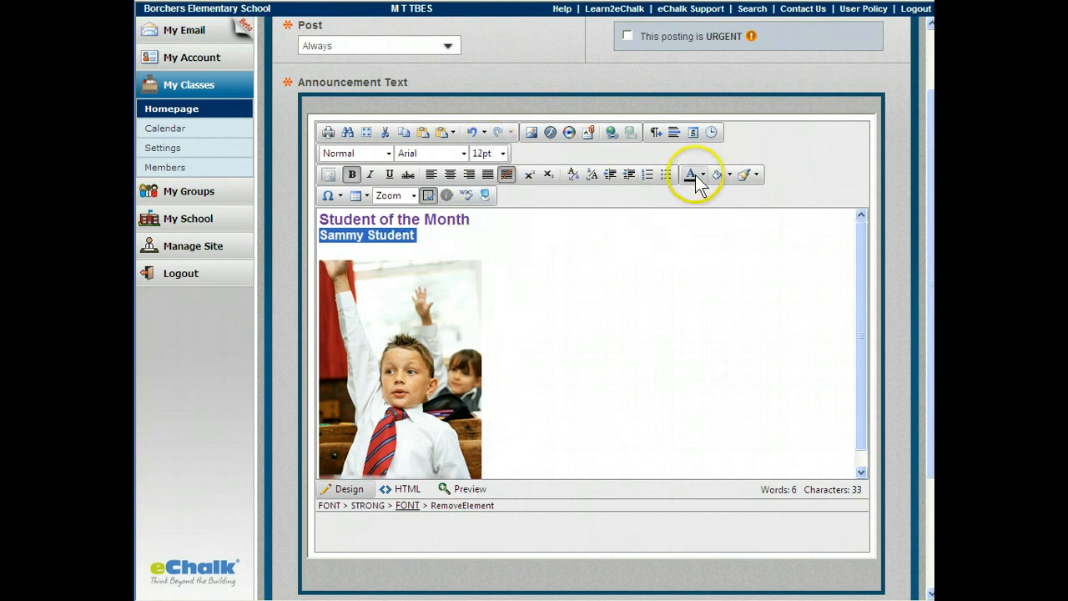
pyautogui.click(351, 174)
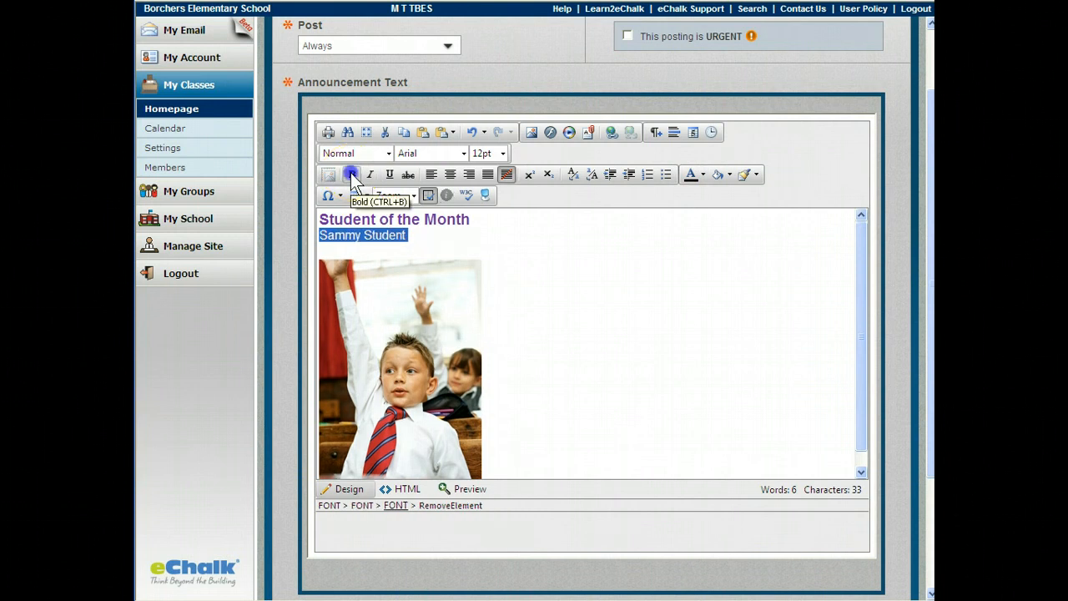
pyautogui.click(455, 244)
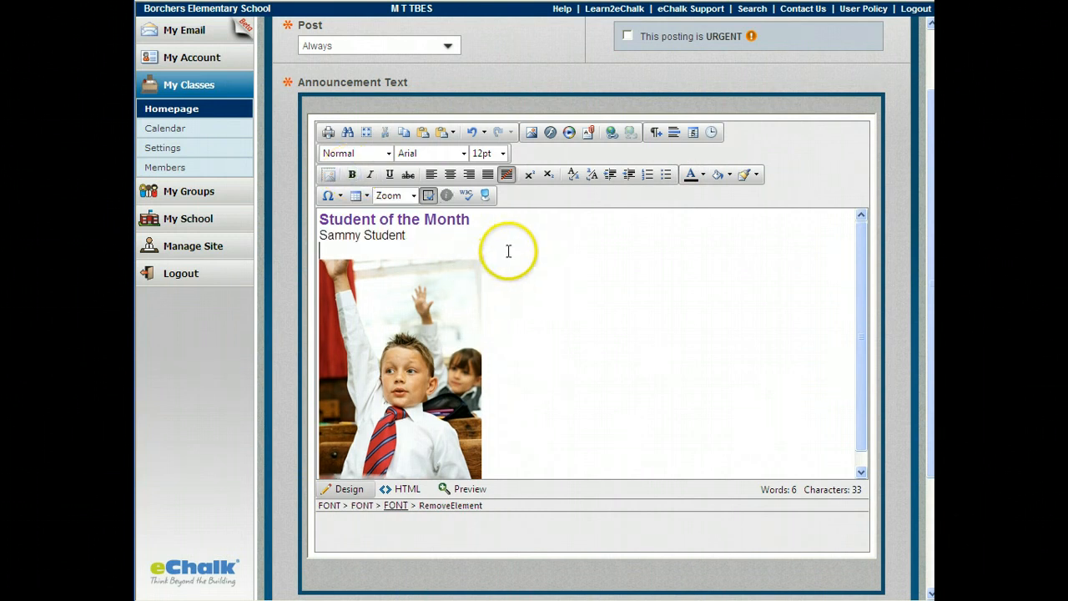
pyautogui.scroll(-2, 574, 262)
pyautogui.scroll(2, 574, 262)
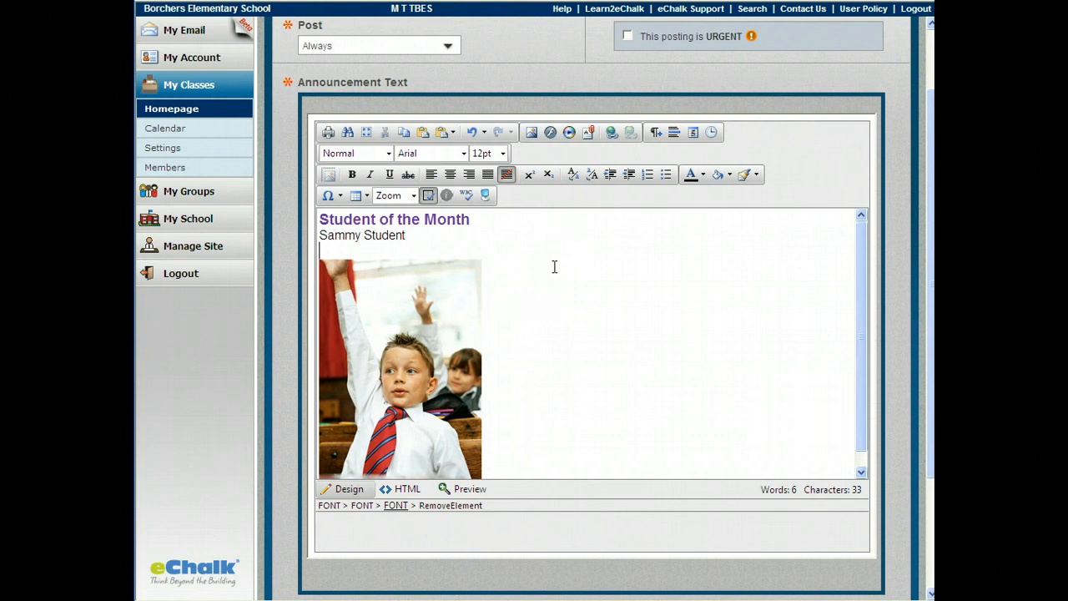
pyautogui.scroll(-2, 553, 265)
pyautogui.scroll(2, 554, 264)
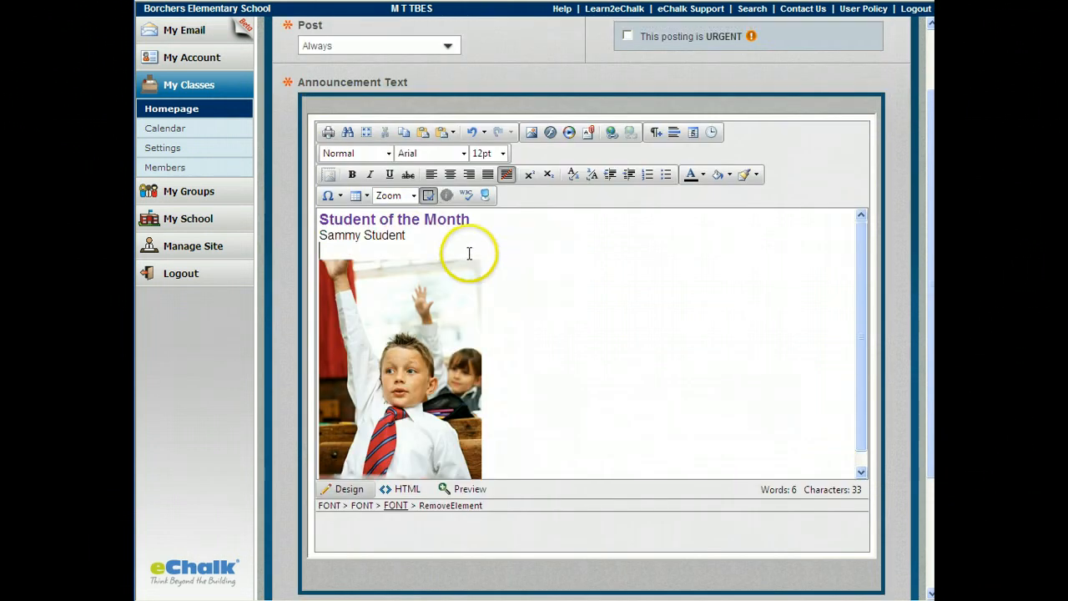
# Step: Extend the heading to "Student of the Month: August" and save the announcement
pyautogui.click(481, 220)
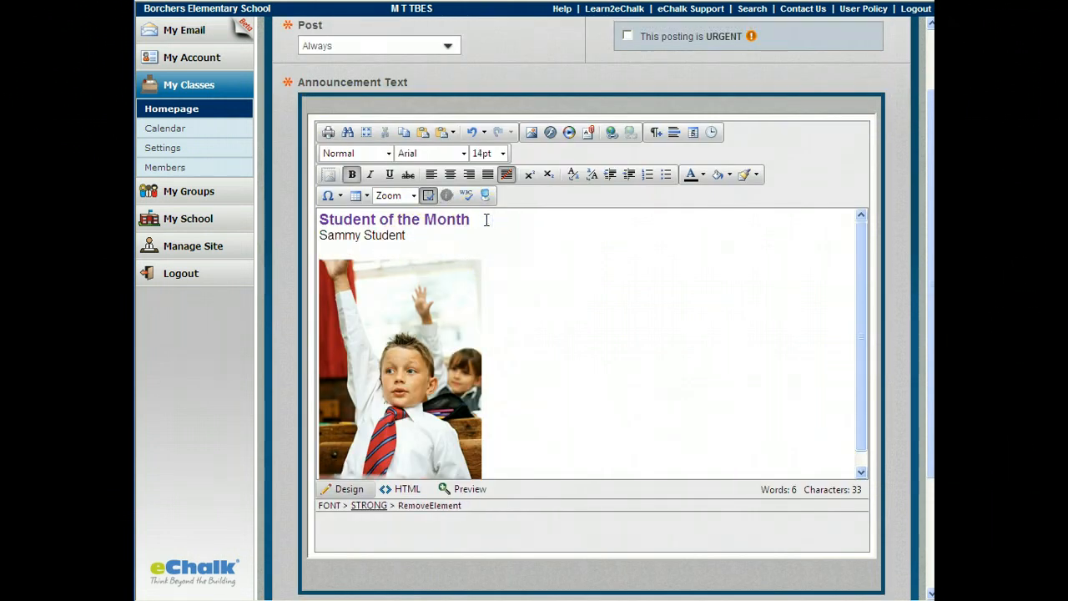
pyautogui.write(': August')
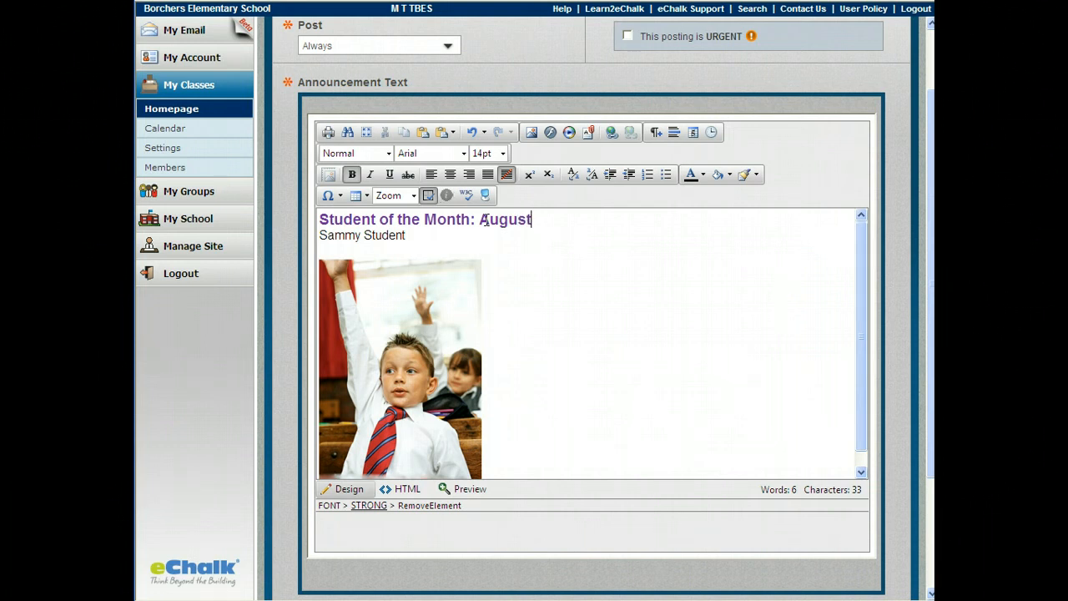
pyautogui.click(517, 257)
pyautogui.scroll(-2, 654, 301)
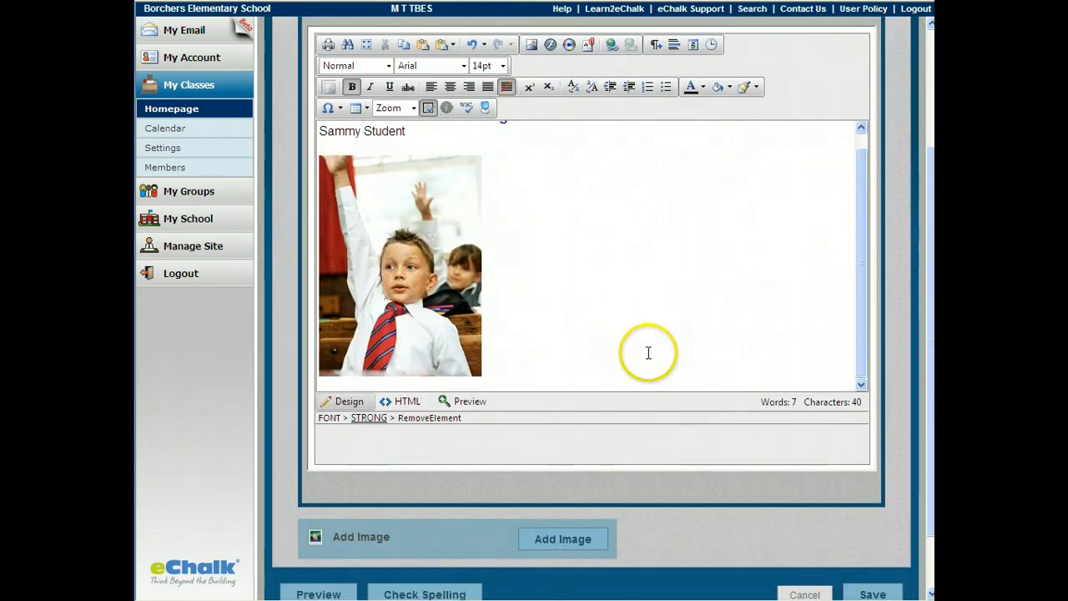
pyautogui.scroll(-2, 648, 353)
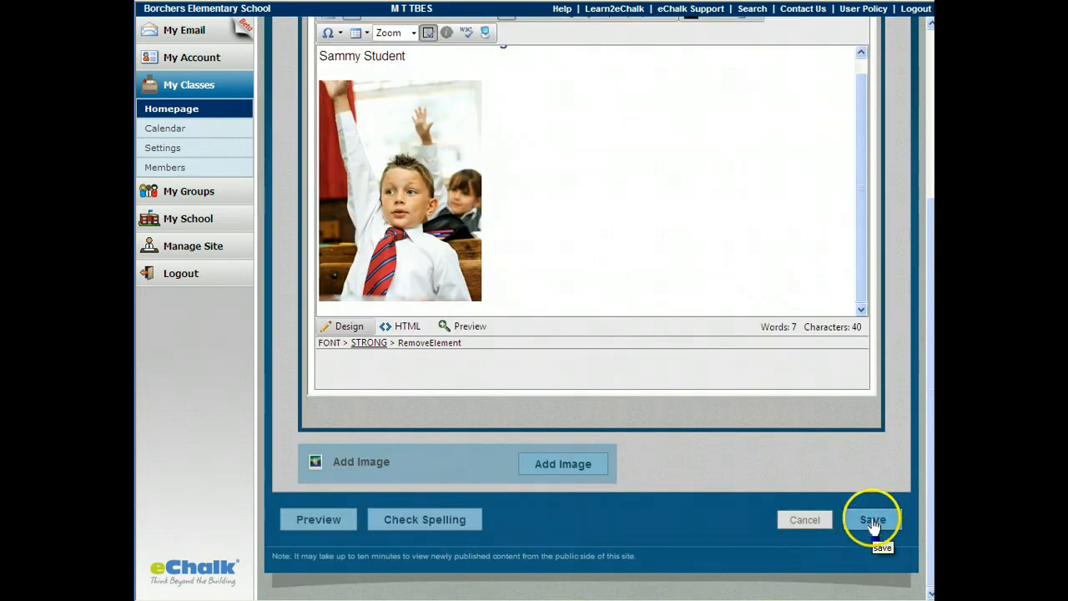
pyautogui.click(873, 521)
pyautogui.click(696, 159)
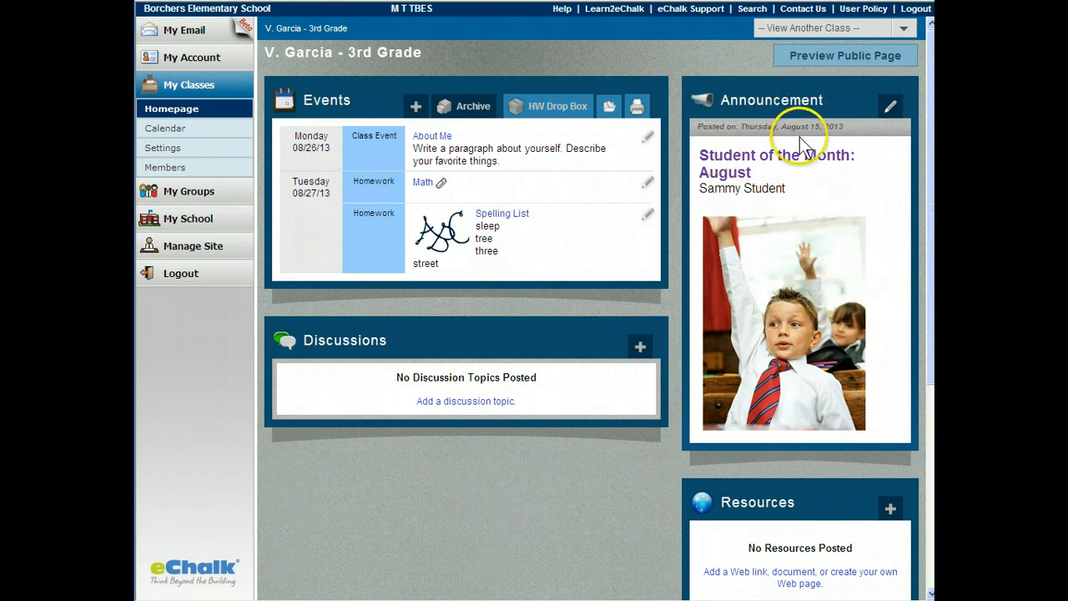
# Step: Preview the public class page, examine the announcement and its picture, and close the preview window
pyautogui.click(833, 55)
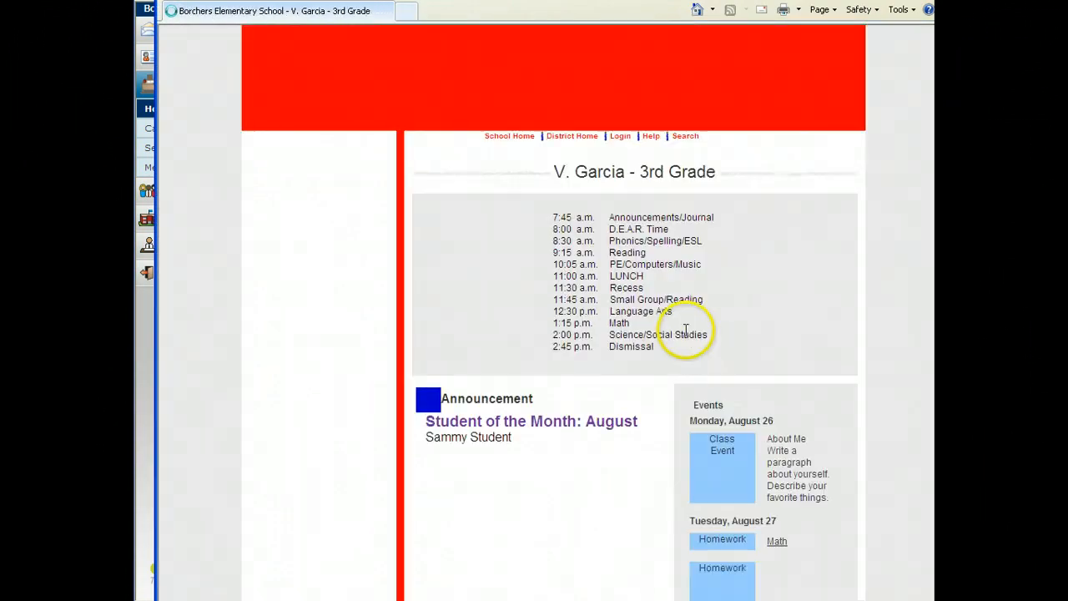
pyautogui.scroll(-1, 619, 387)
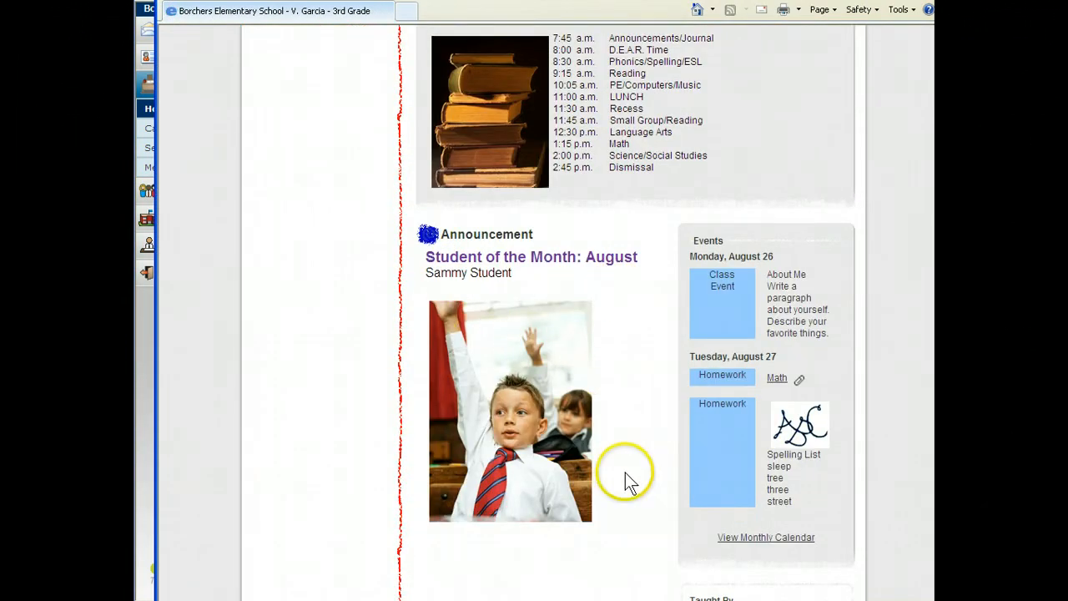
pyautogui.scroll(-1, 627, 476)
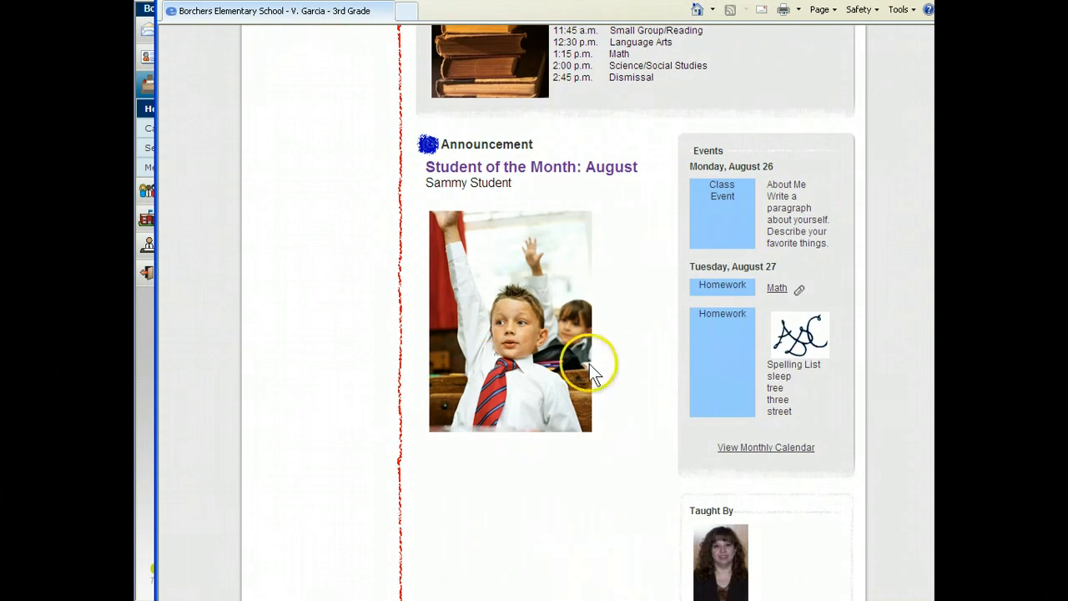
pyautogui.scroll(3, 585, 393)
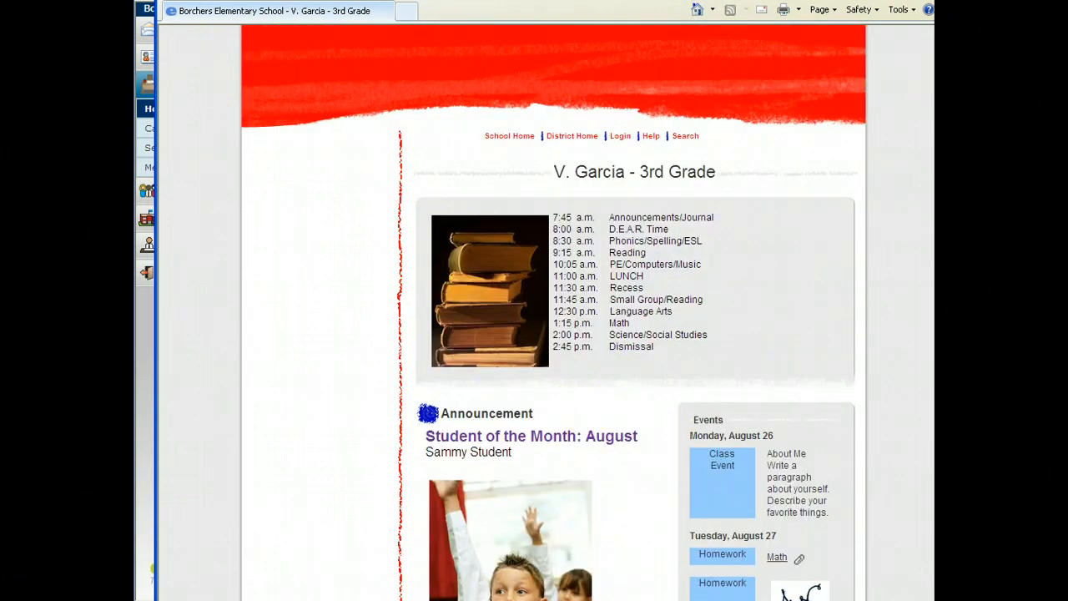
pyautogui.hotkey('alt', 'F4')
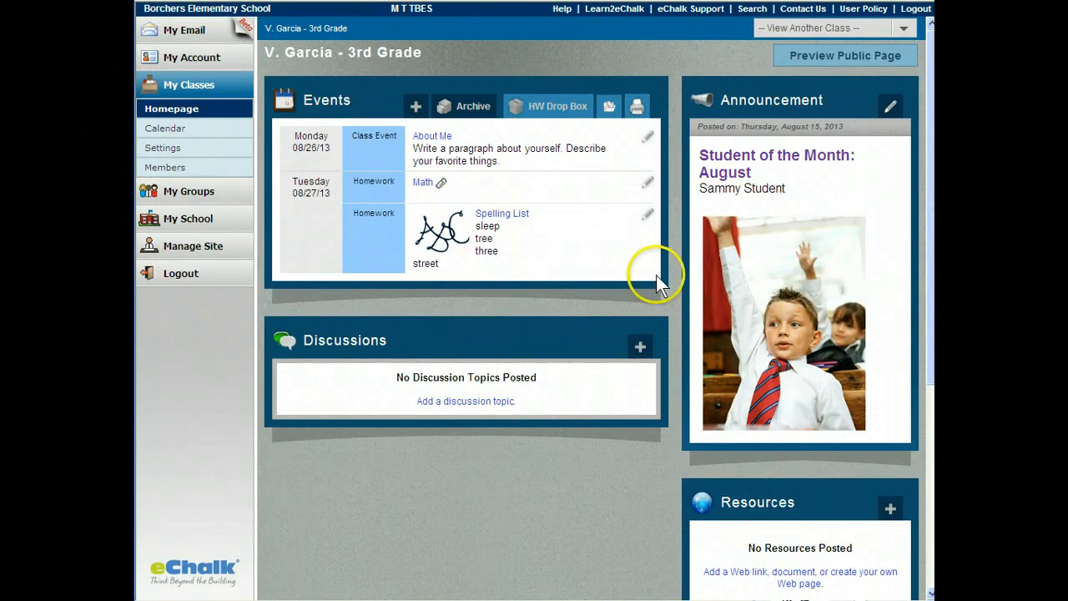
pyautogui.scroll(-3, 668, 272)
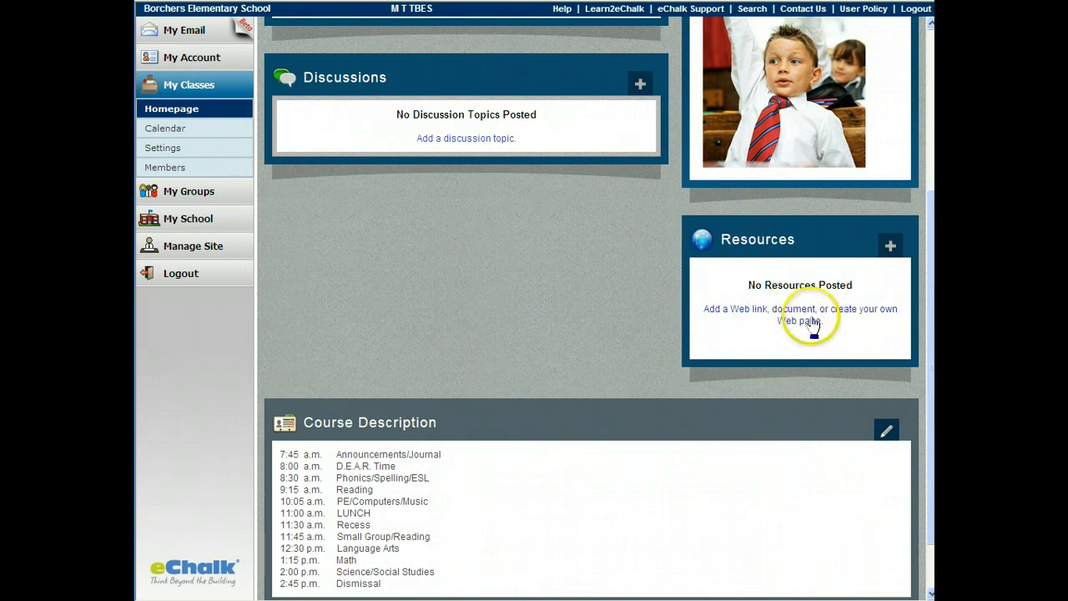
pyautogui.click(890, 245)
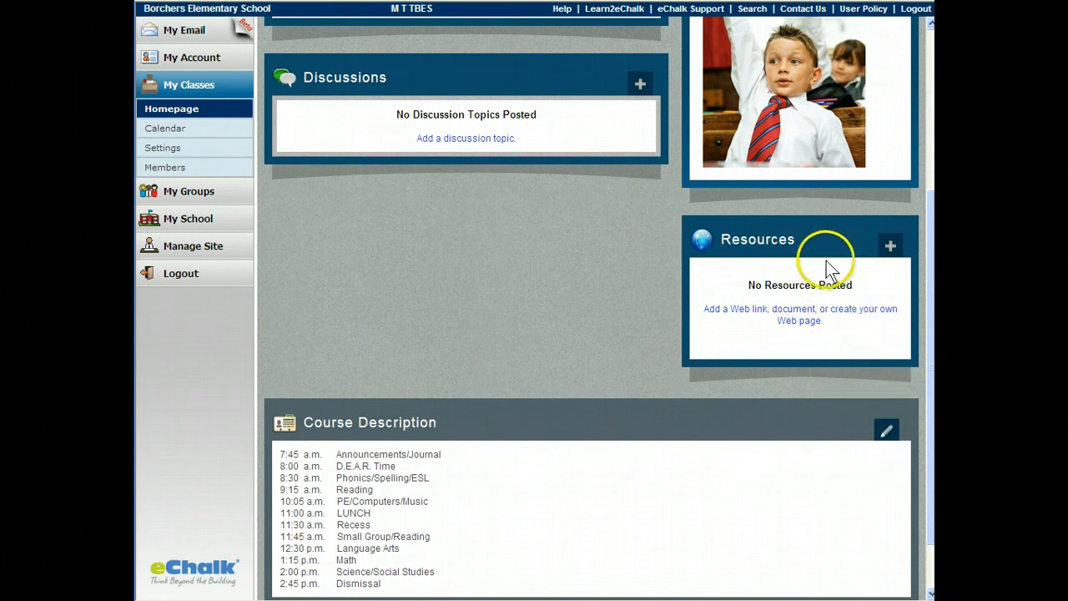
pyautogui.click(891, 245)
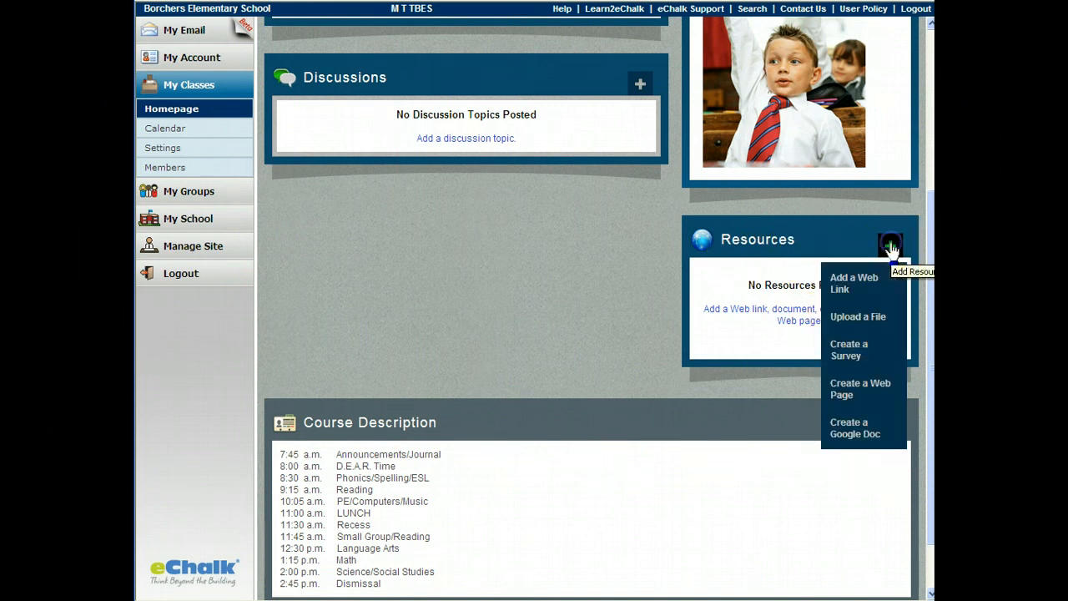
pyautogui.click(852, 284)
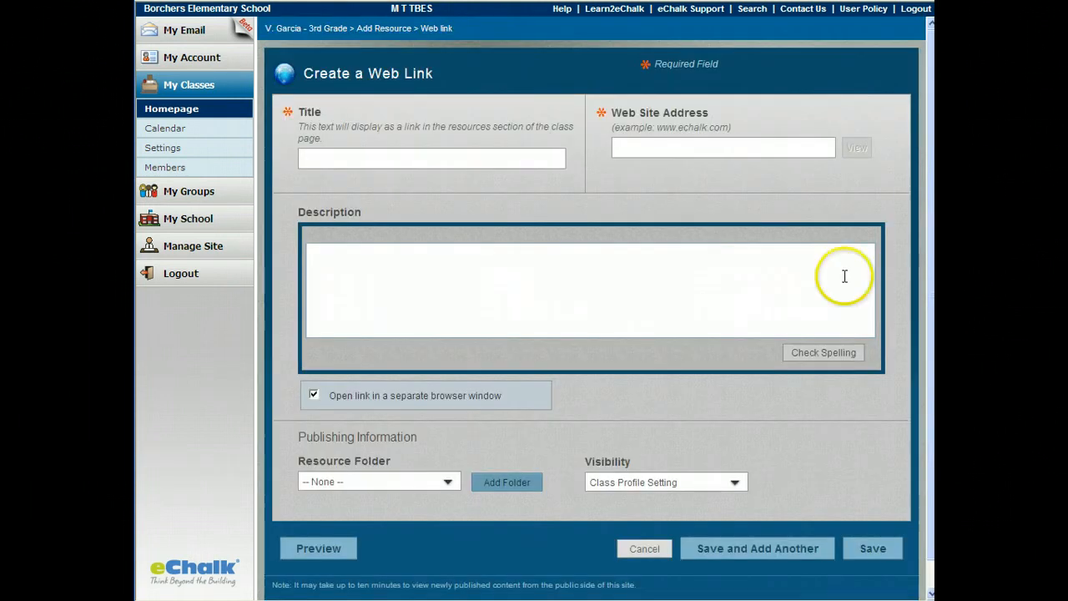
pyautogui.click(632, 147)
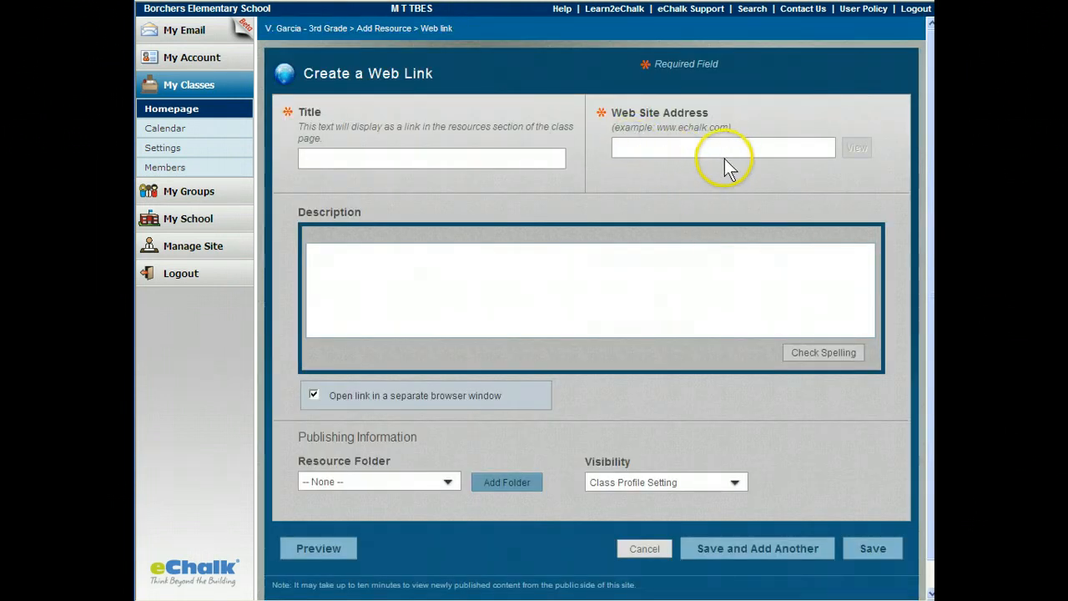
pyautogui.click(343, 157)
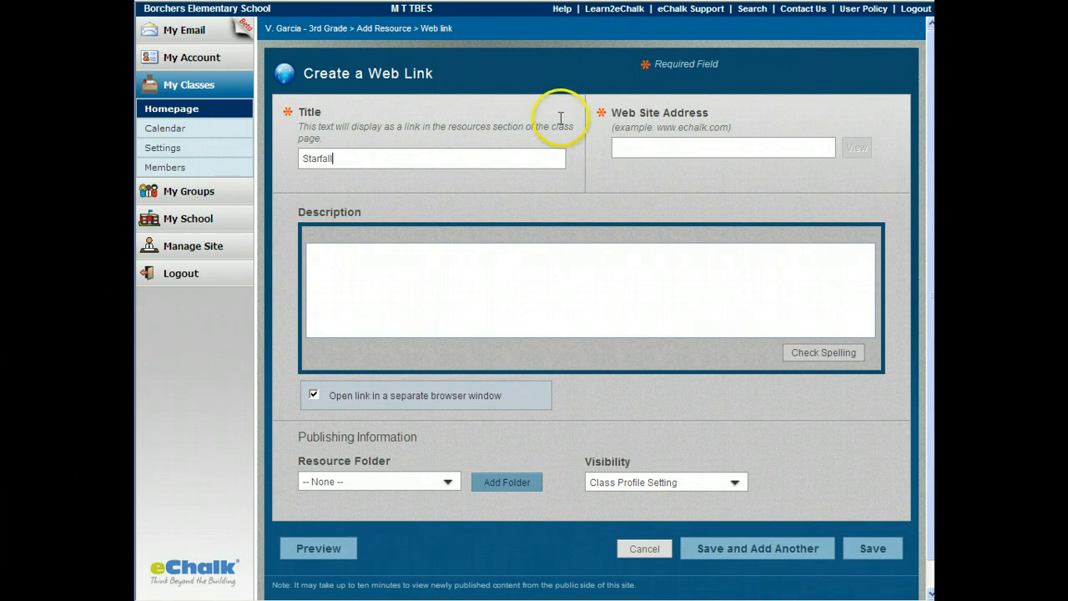
pyautogui.click(633, 143)
pyautogui.write('www.starfall.com')
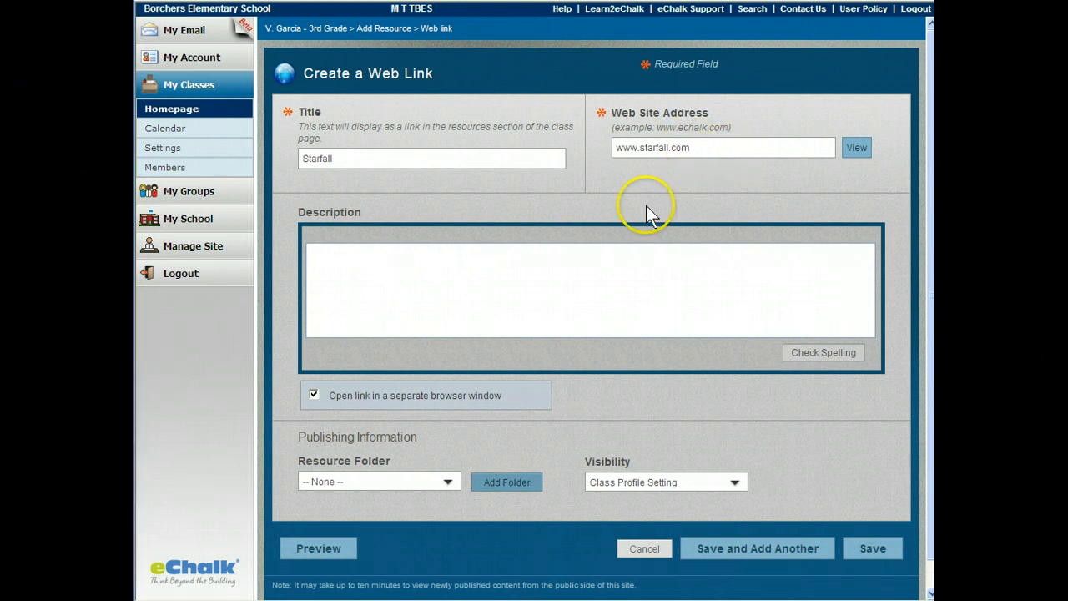
pyautogui.click(350, 259)
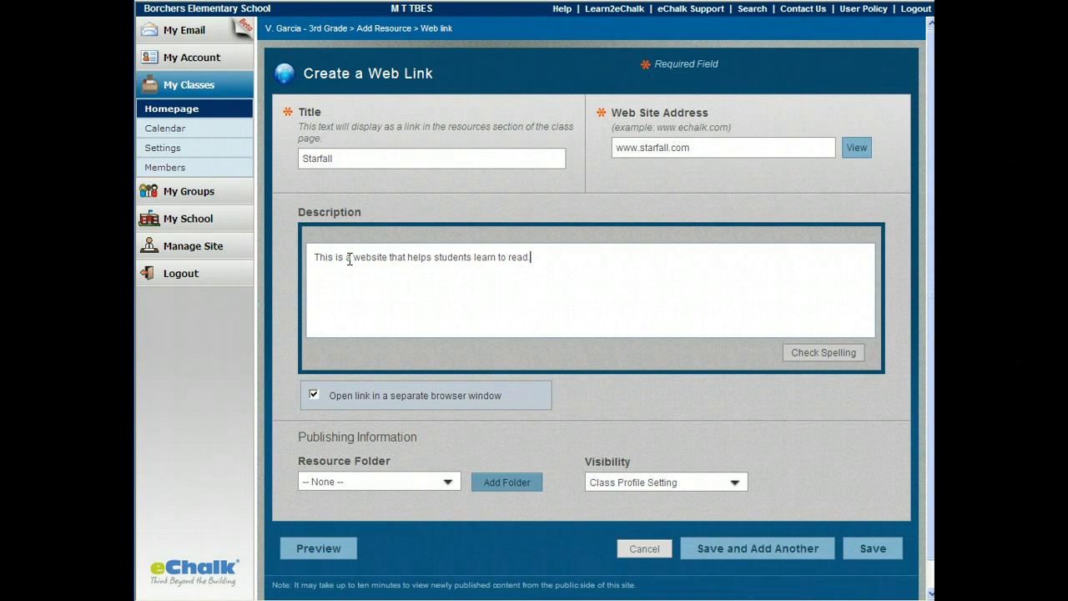
# Step: Put the Starfall link in a new resource folder named Reading Resources and save the link
pyautogui.click(448, 482)
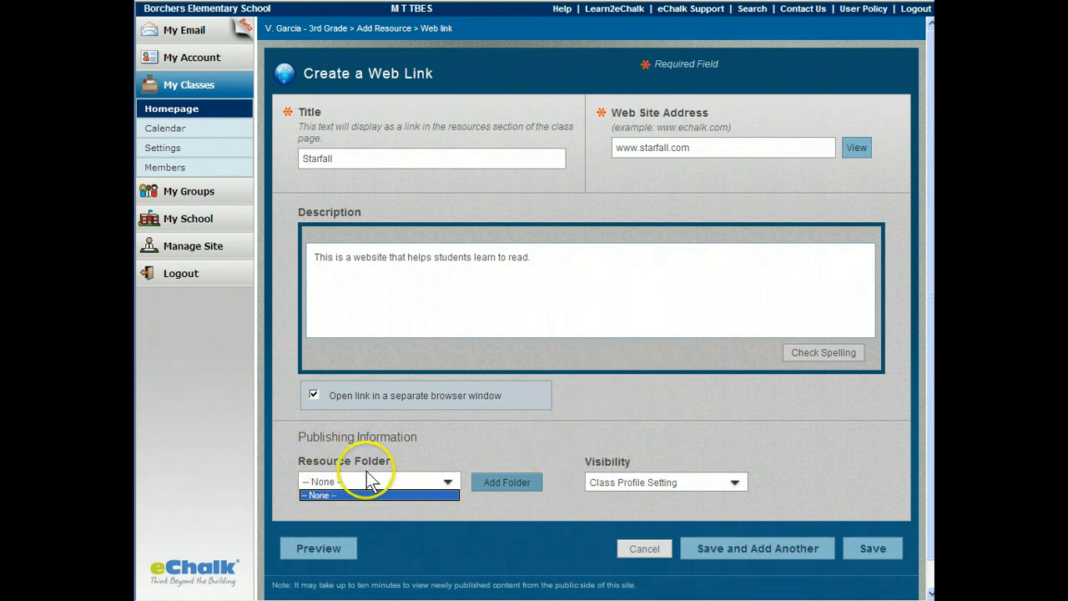
pyautogui.click(511, 484)
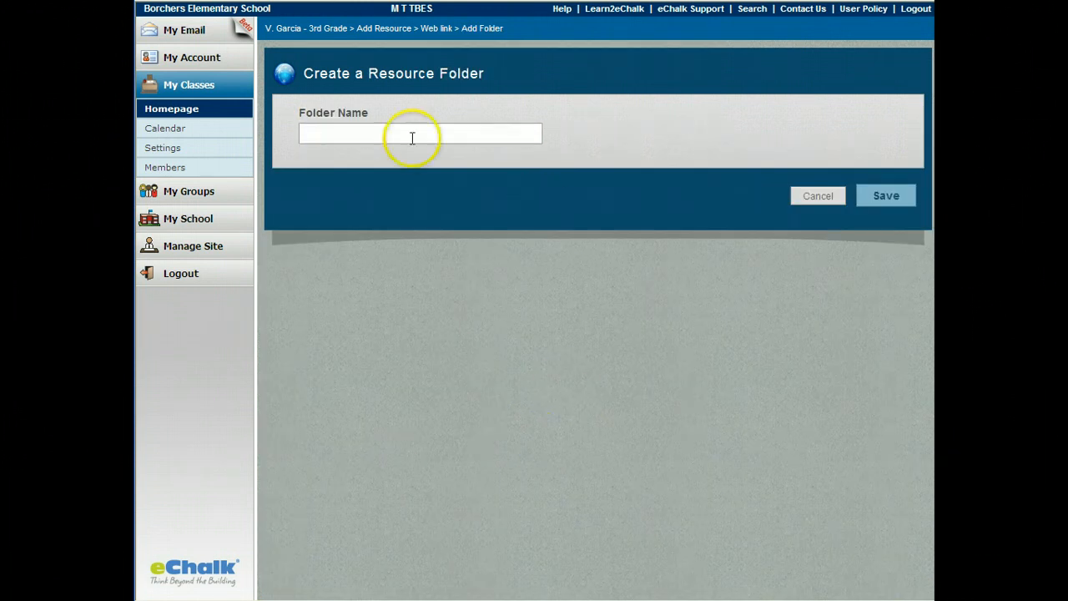
pyautogui.click(405, 136)
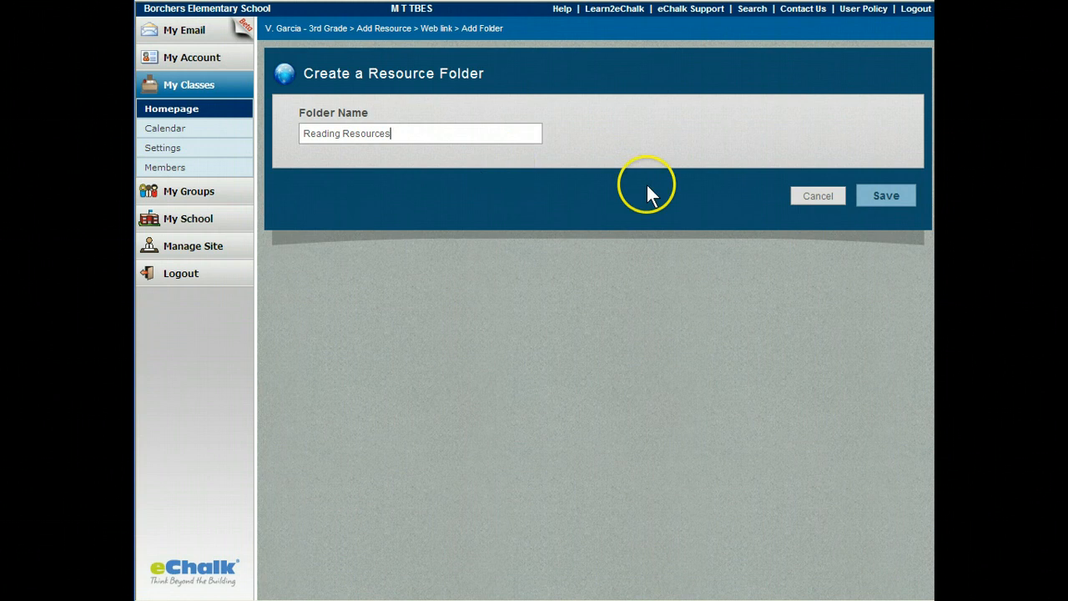
pyautogui.click(887, 198)
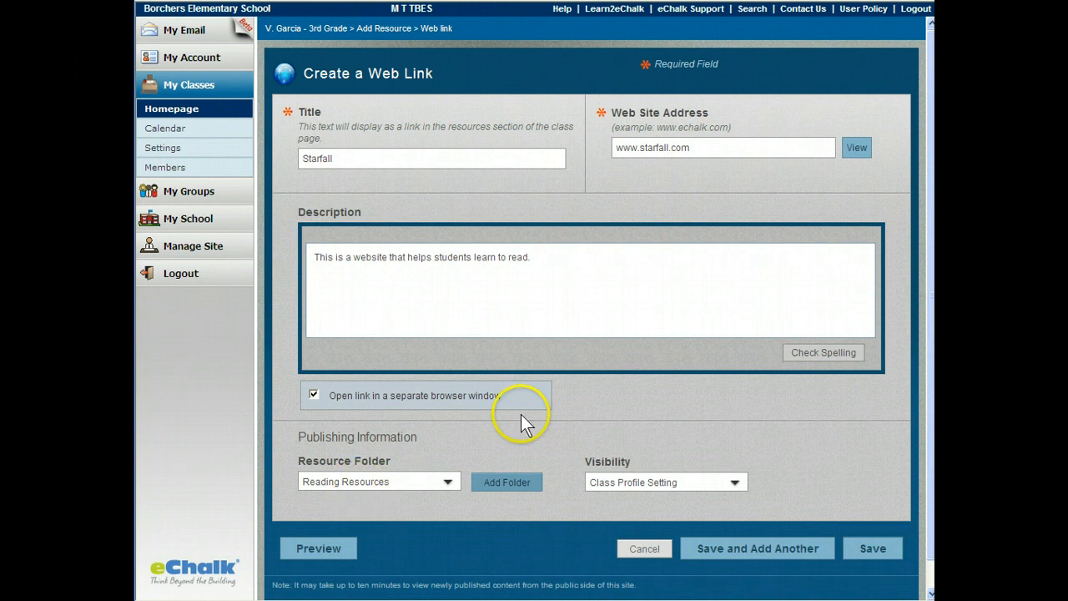
pyautogui.click(870, 549)
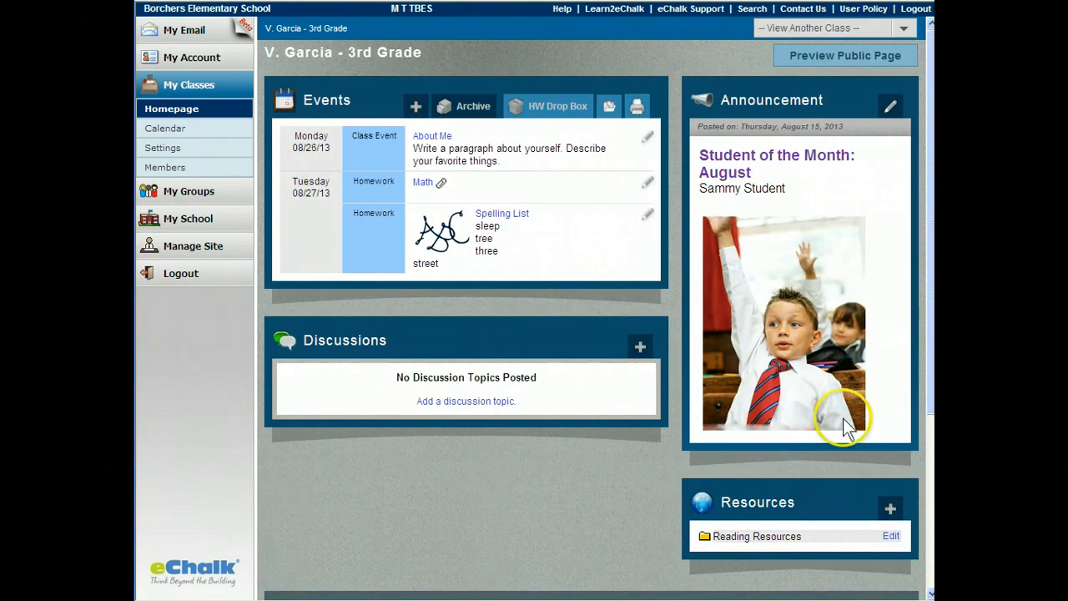
# Step: Expand the Reading Resources folder and start a file upload resource titled Multiplication Chart
pyautogui.click(706, 539)
pyautogui.scroll(-3, 789, 456)
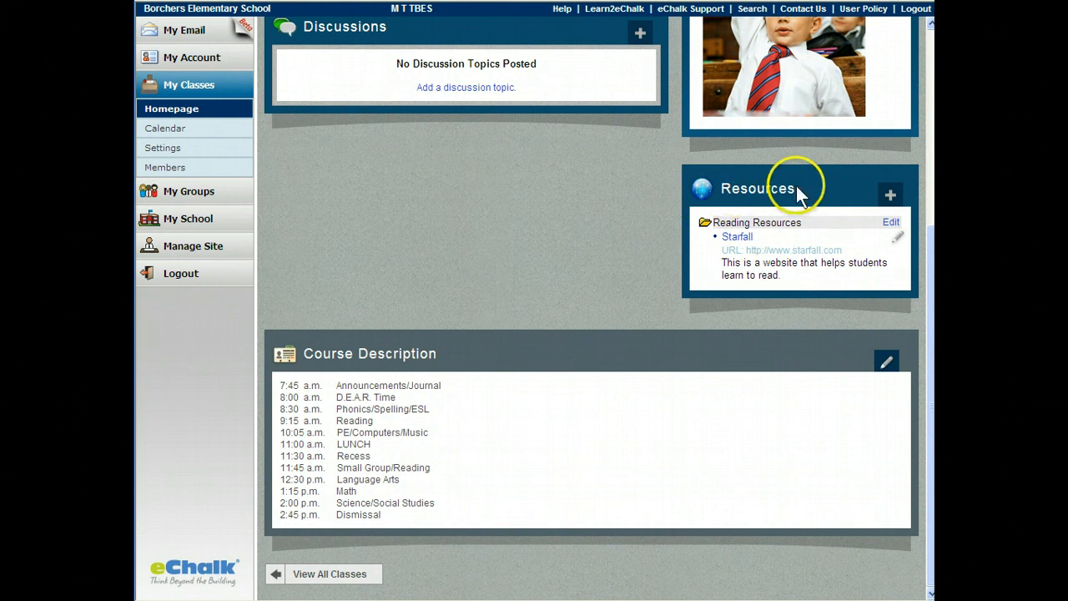
pyautogui.click(891, 197)
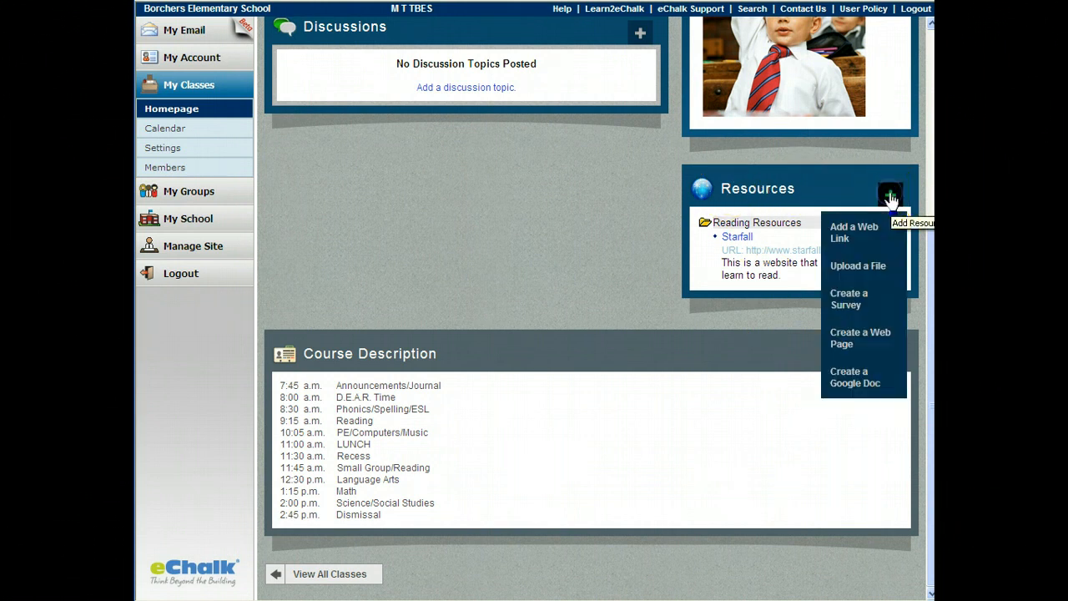
pyautogui.click(849, 270)
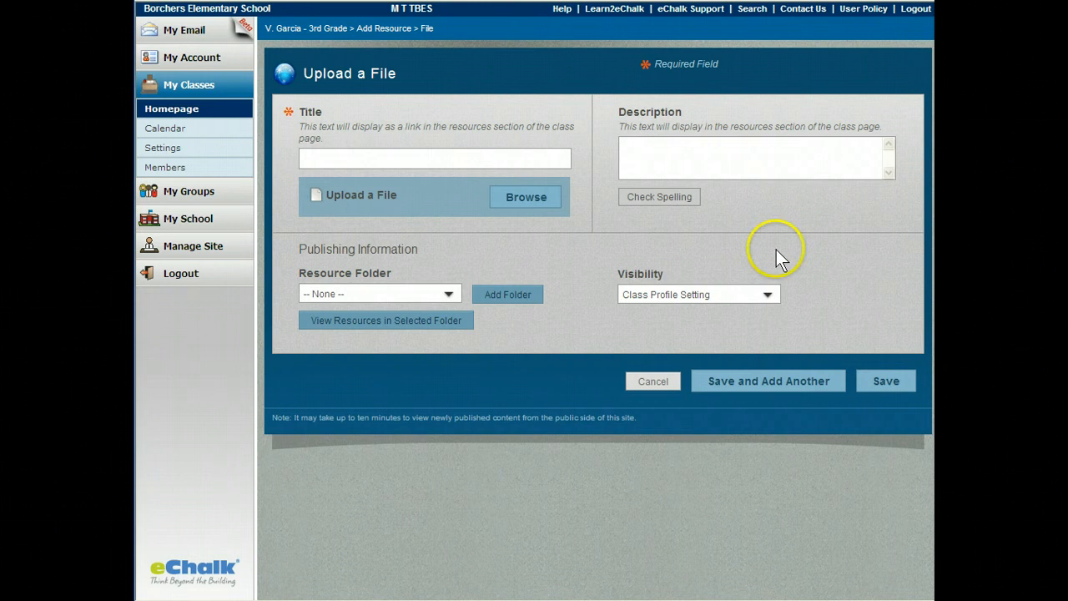
pyautogui.click(432, 161)
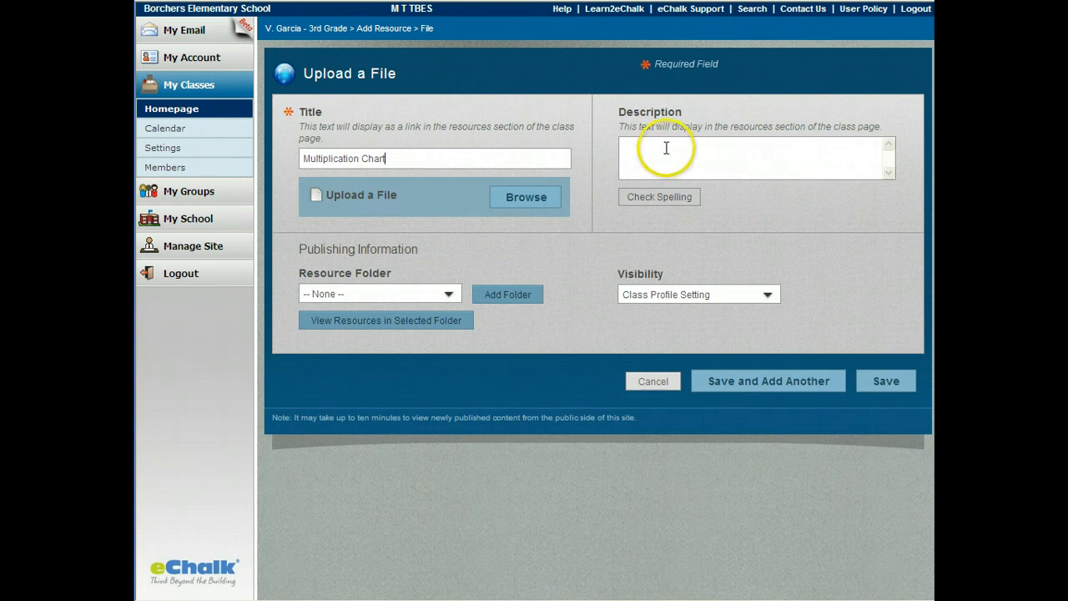
# Step: Create a new resource folder named Math Resources for the Multiplication Chart file
pyautogui.click(451, 294)
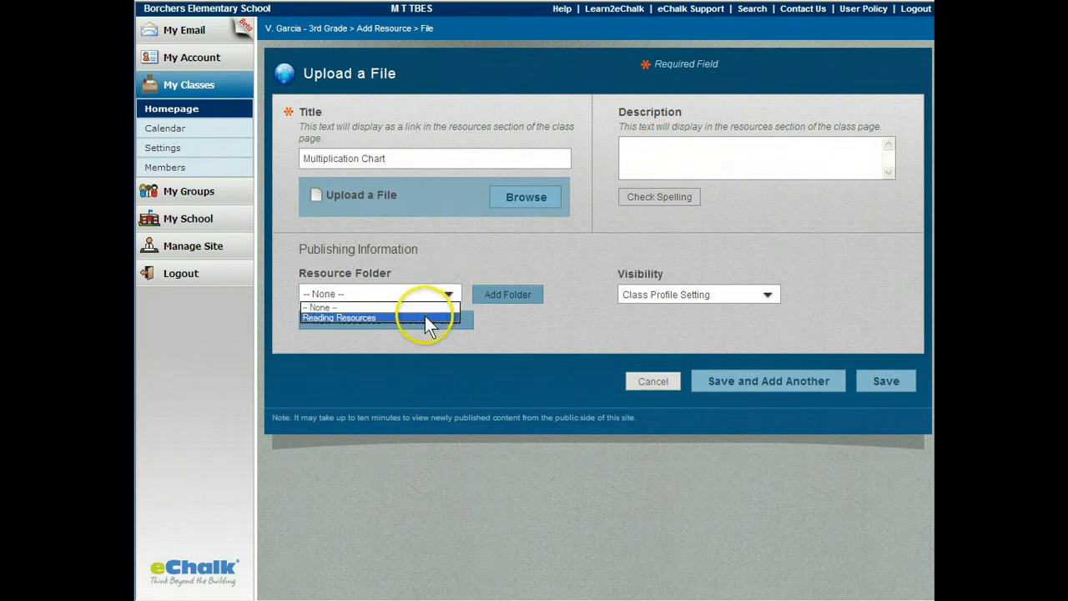
pyautogui.click(501, 293)
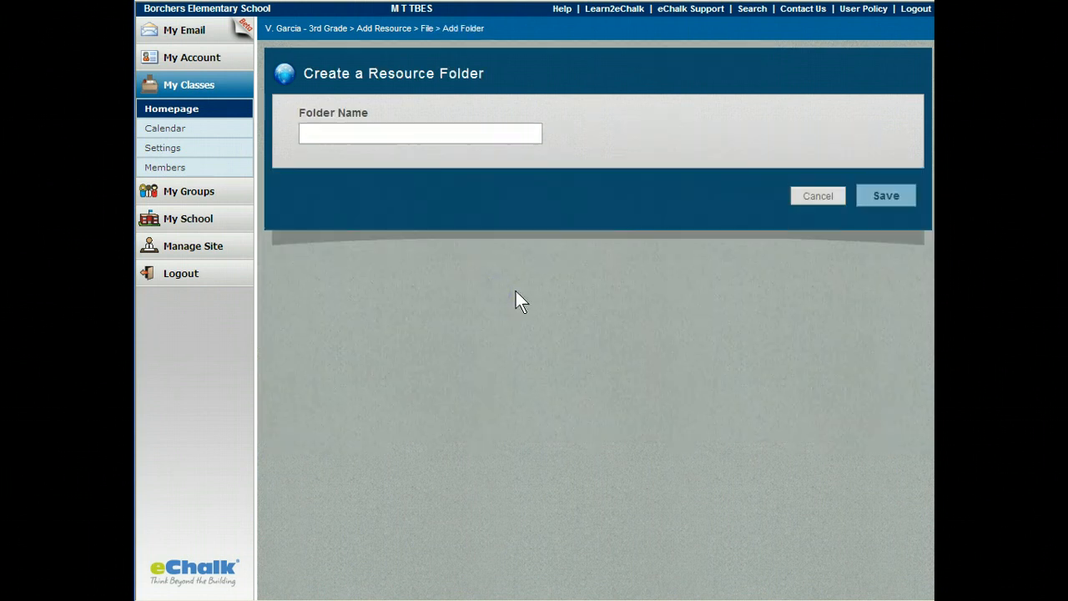
pyautogui.click(448, 138)
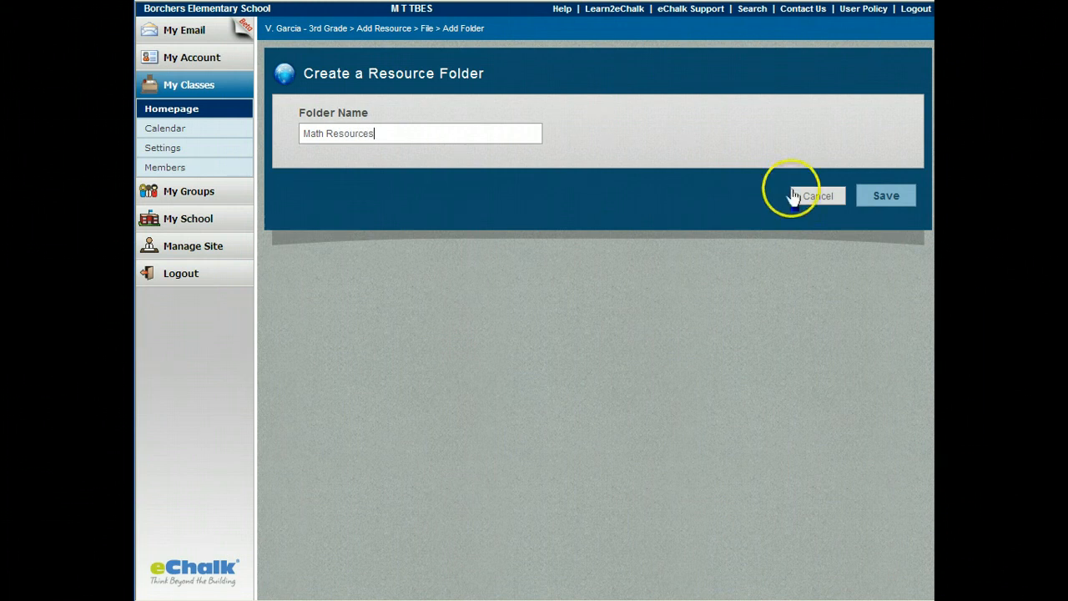
pyautogui.click(881, 197)
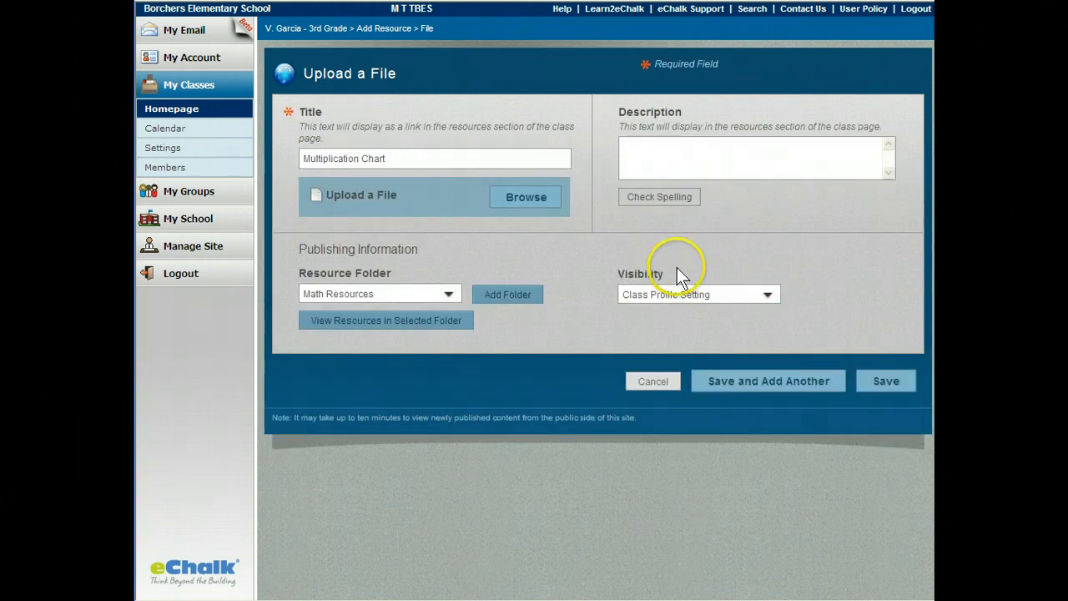
# Step: Attach multiplication-table-filledin from the Desktop to the Multiplication Chart resource and save it
pyautogui.click(514, 199)
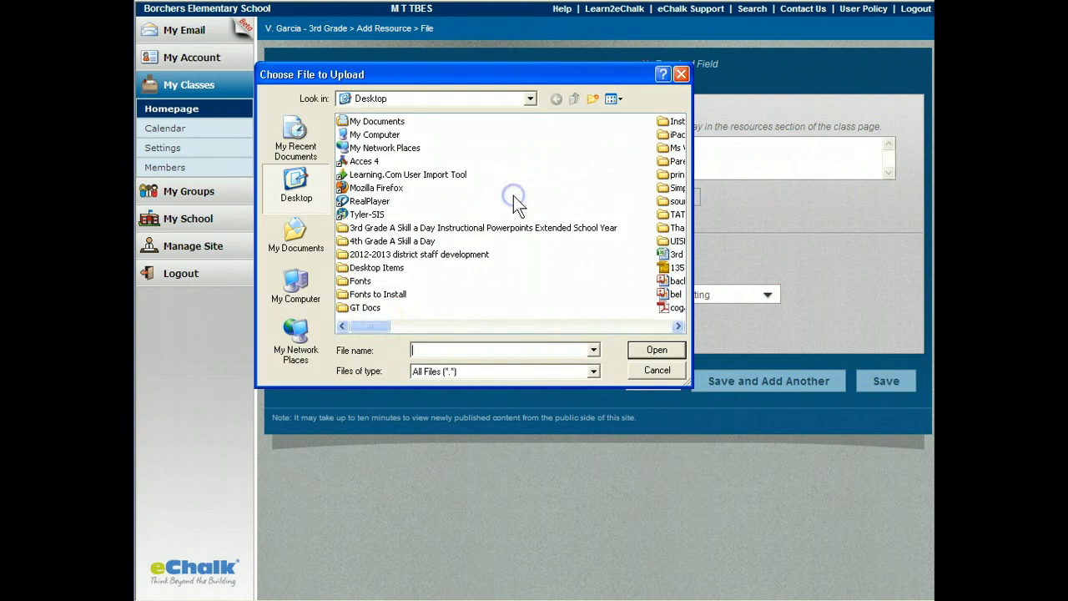
pyautogui.moveTo(352, 326); pyautogui.dragTo(555, 329)
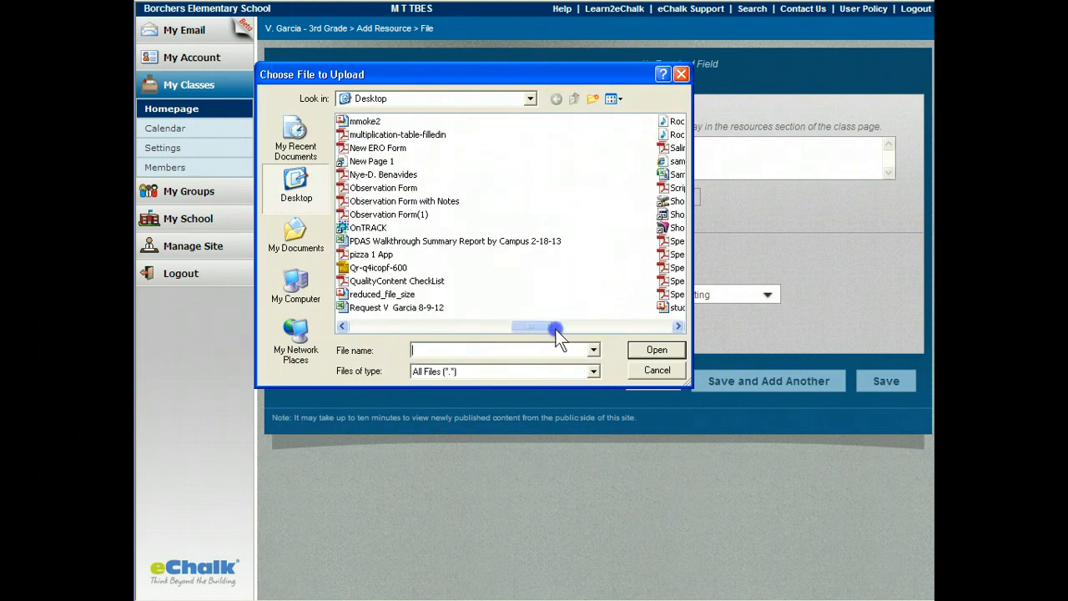
pyautogui.click(397, 134)
pyautogui.click(657, 352)
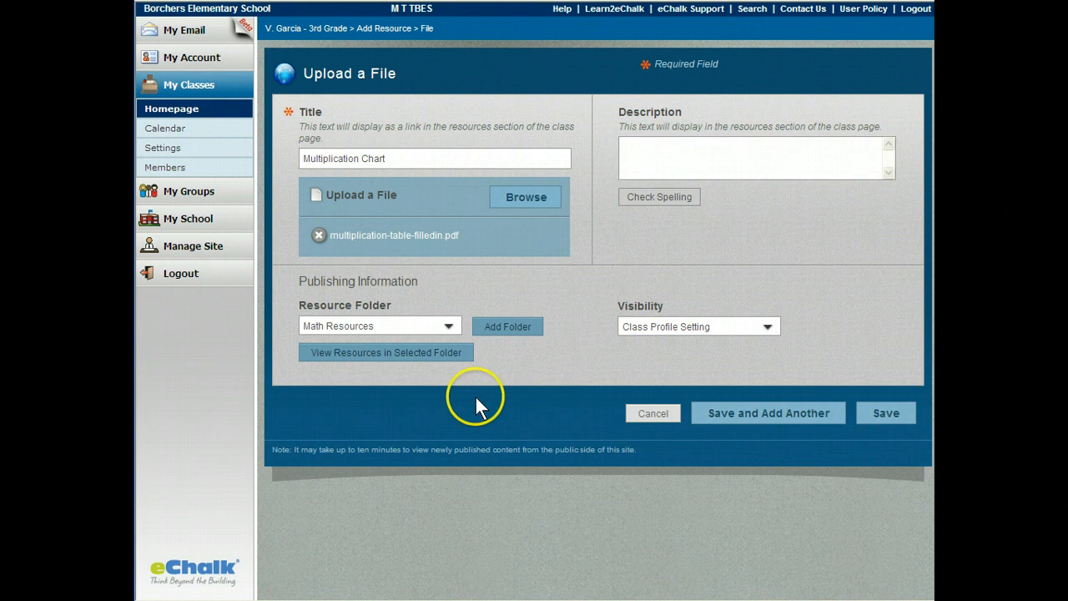
pyautogui.click(887, 414)
# Step: Examine the two resource folders and the edit, copy and delete options of the Starfall link
pyautogui.scroll(-2, 815, 286)
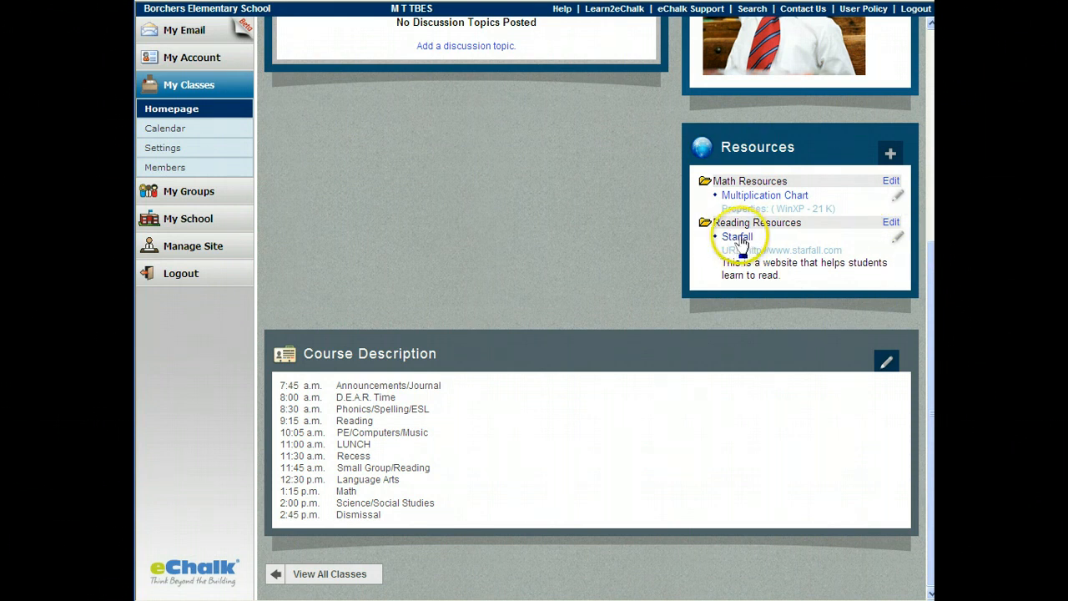
pyautogui.click(898, 241)
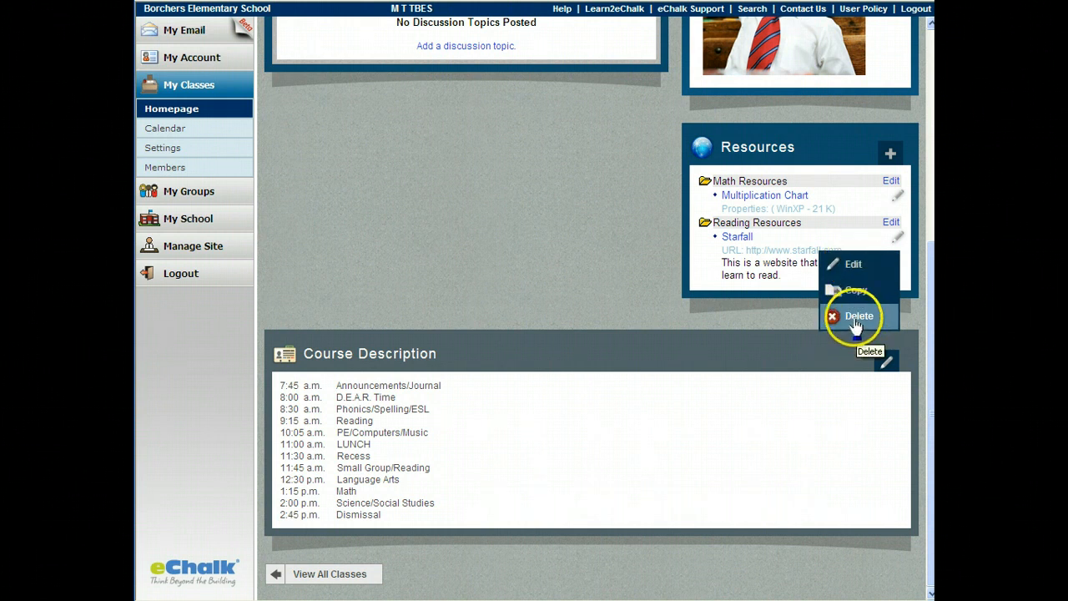
pyautogui.scroll(5, 699, 269)
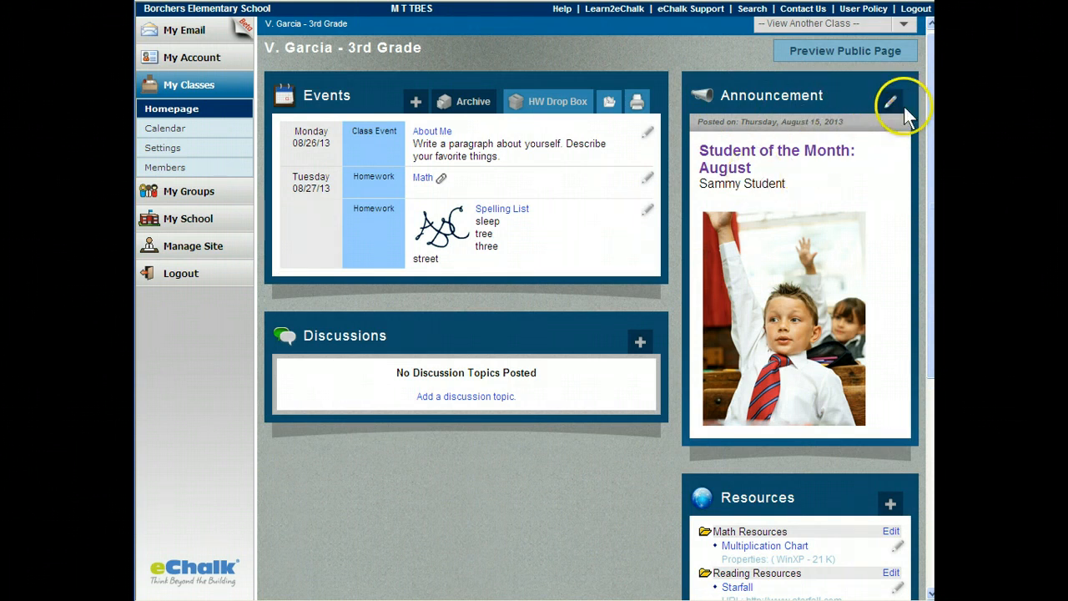
# Step: Open the Student of the Month announcement for editing, look through its content and save it
pyautogui.click(892, 103)
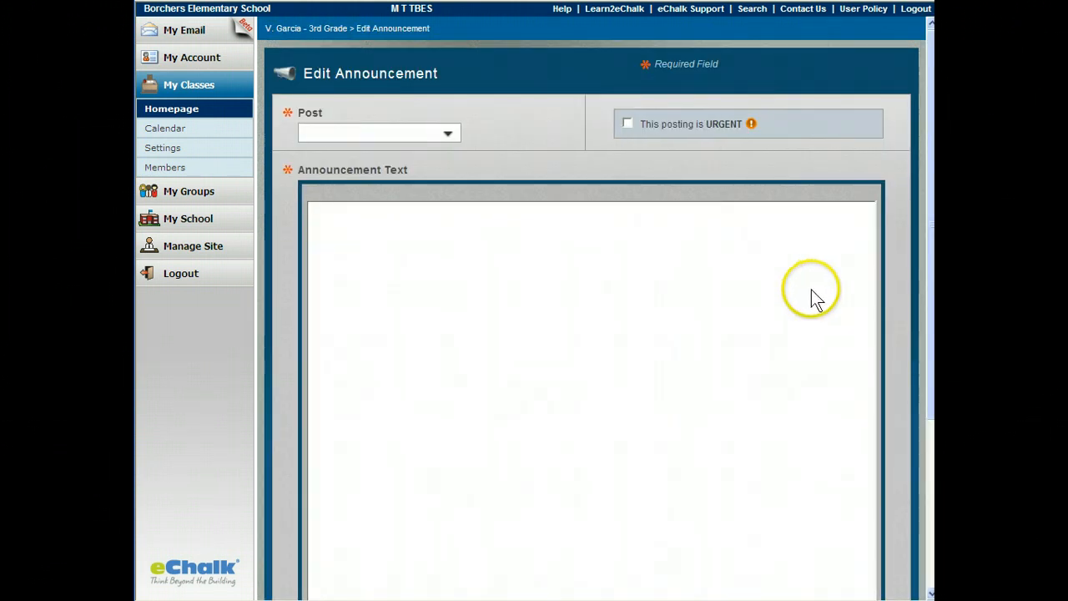
pyautogui.scroll(-2, 769, 308)
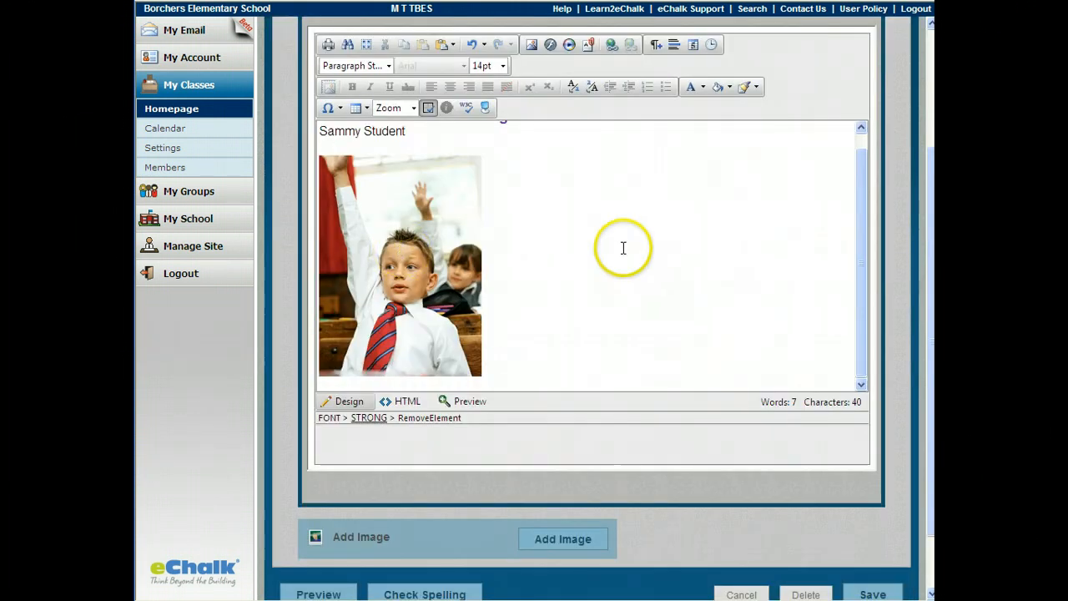
pyautogui.scroll(-1, 625, 248)
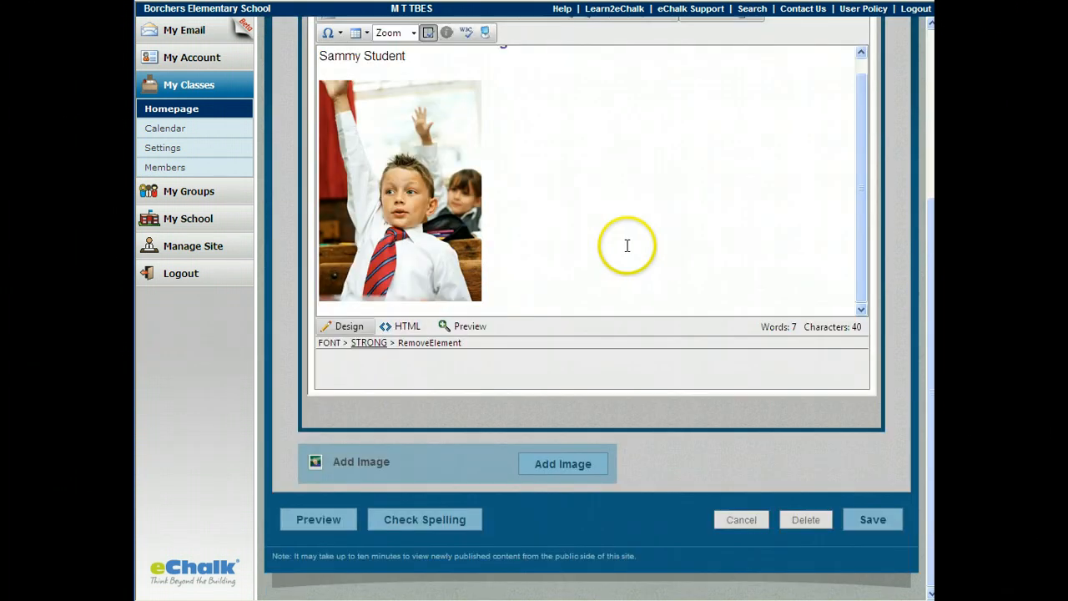
pyautogui.click(862, 521)
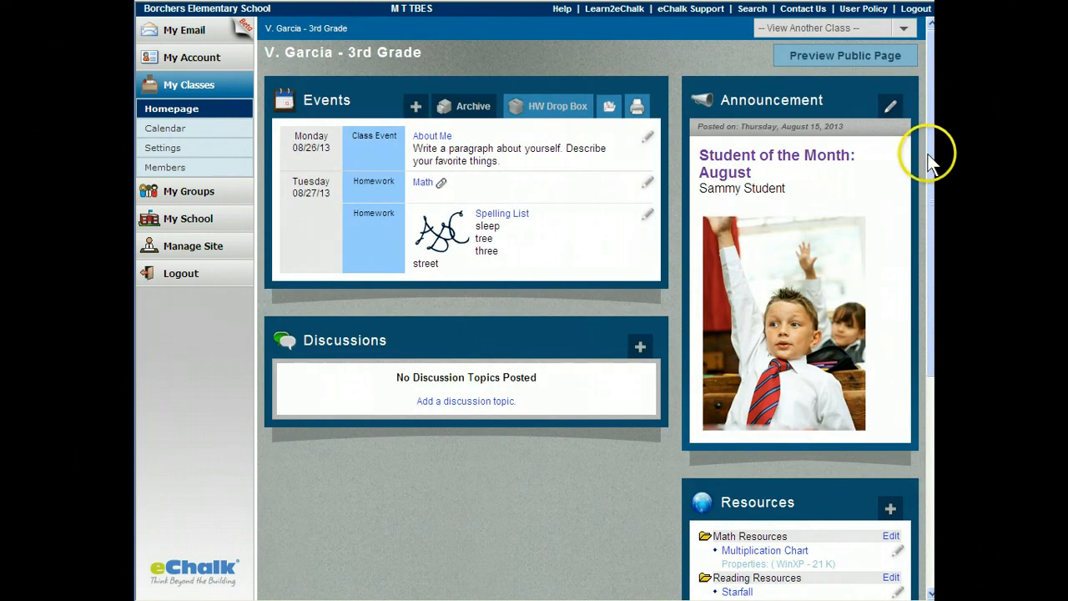
pyautogui.moveTo(929, 161)
pyautogui.mouseDown()
pyautogui.moveTo(928, 222)
pyautogui.moveTo(929, 192)
pyautogui.mouseUp()
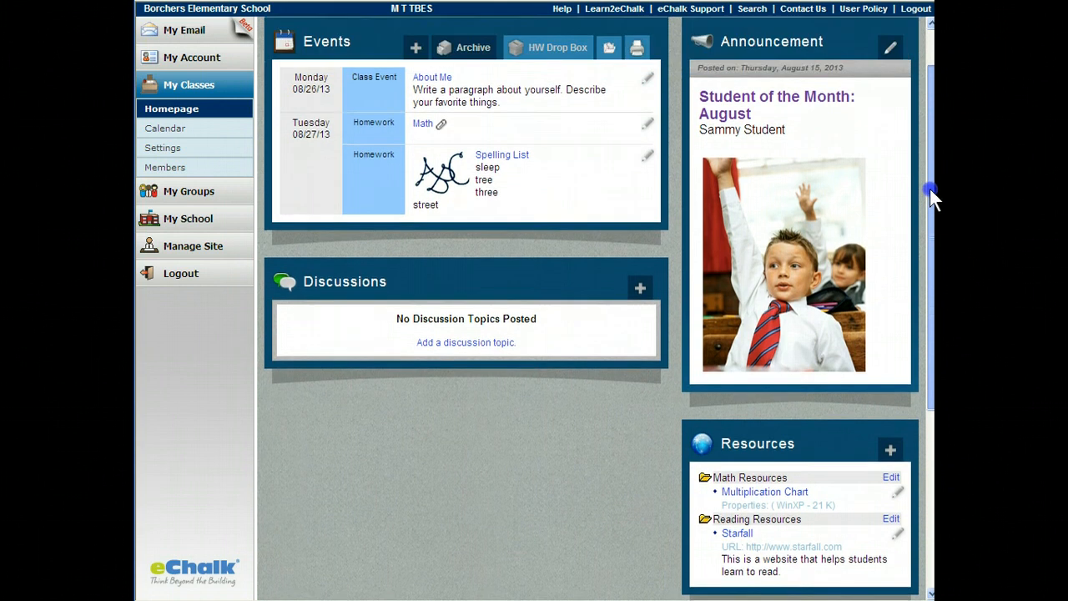
pyautogui.click(891, 459)
pyautogui.click(848, 493)
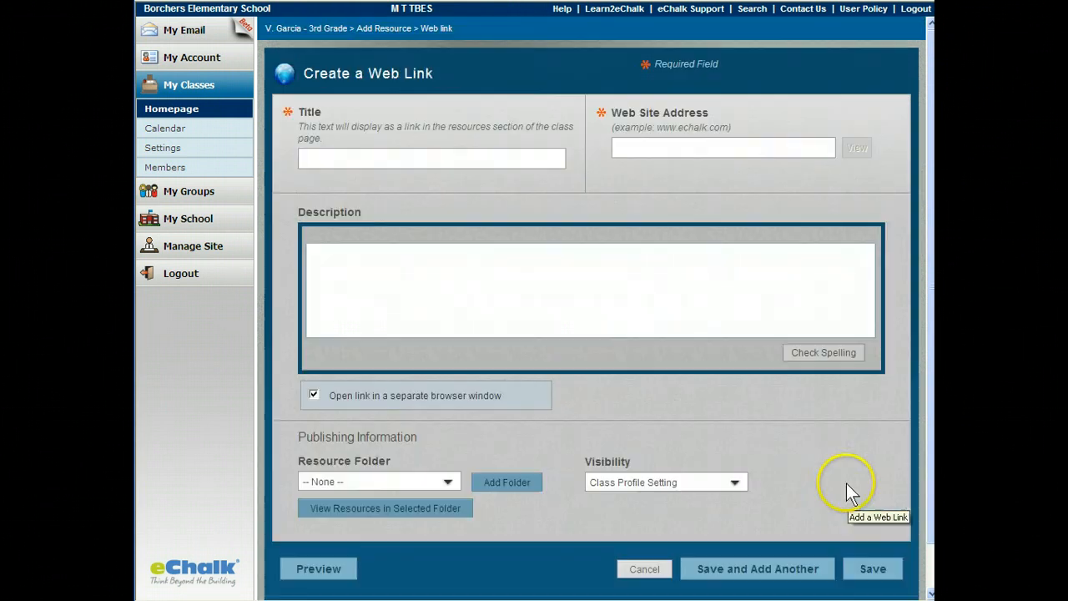
pyautogui.click(358, 154)
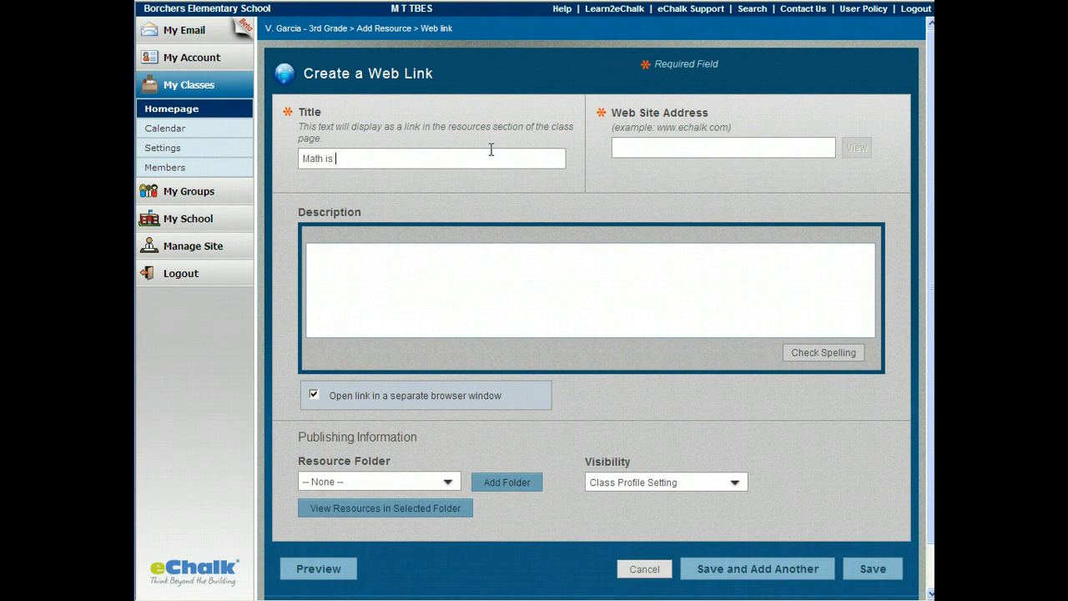
pyautogui.click(642, 146)
pyautogui.write('www.mathisfun.com')
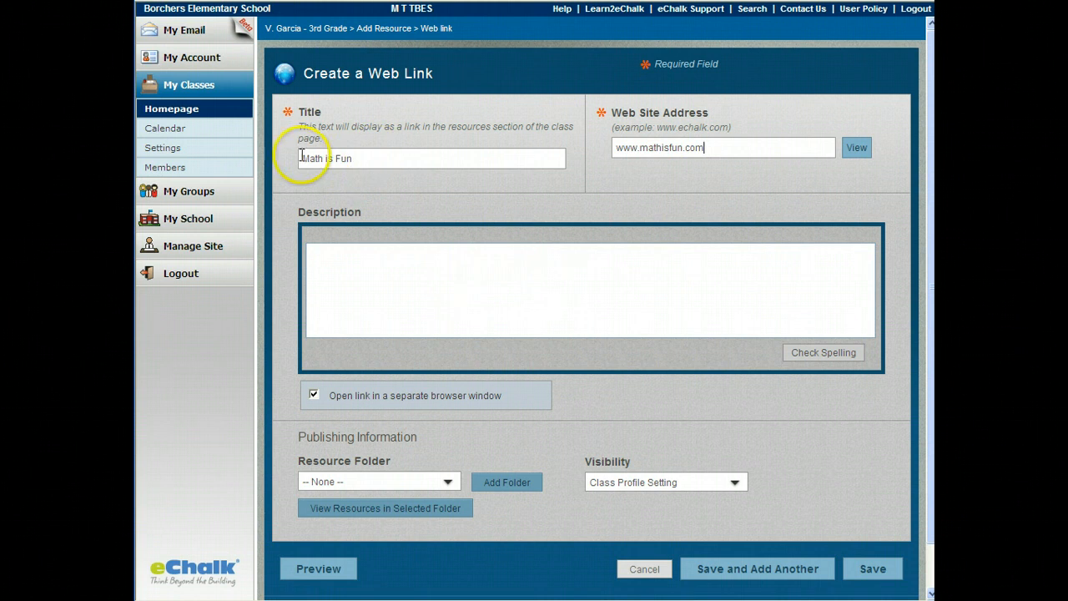
# Step: Assign the Math is Fun link to the Math Resources folder and save the link
pyautogui.scroll(-1, 710, 309)
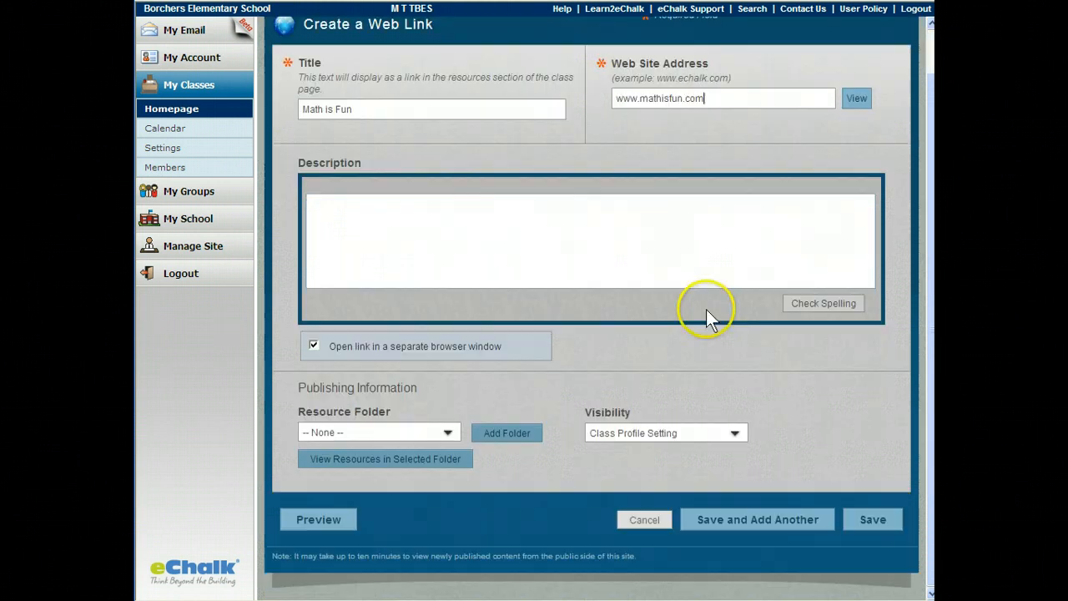
pyautogui.click(450, 431)
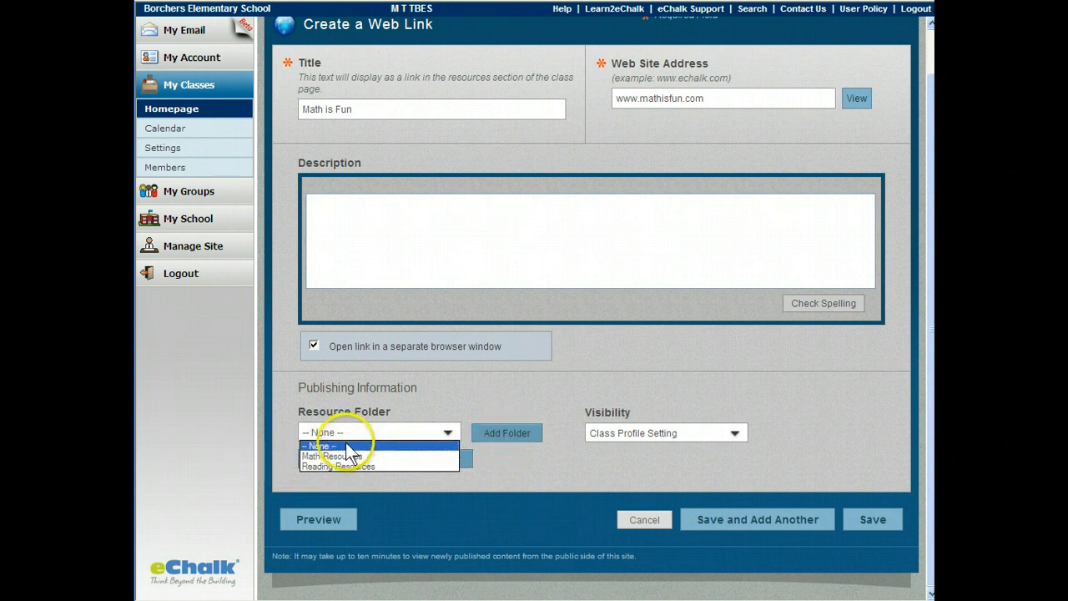
pyautogui.click(443, 431)
pyautogui.click(426, 436)
pyautogui.click(344, 456)
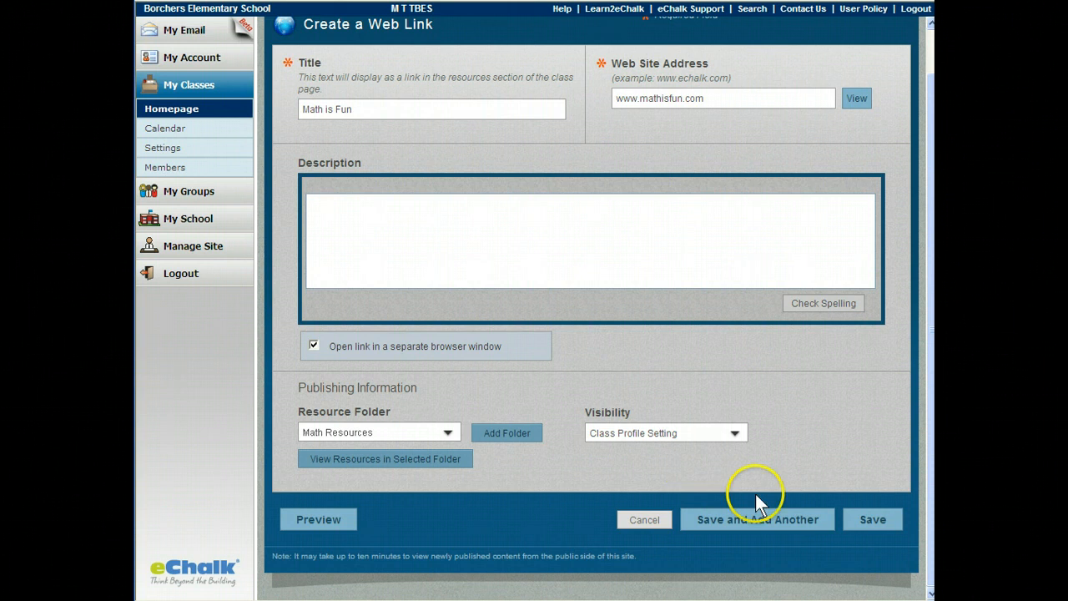
pyautogui.click(873, 521)
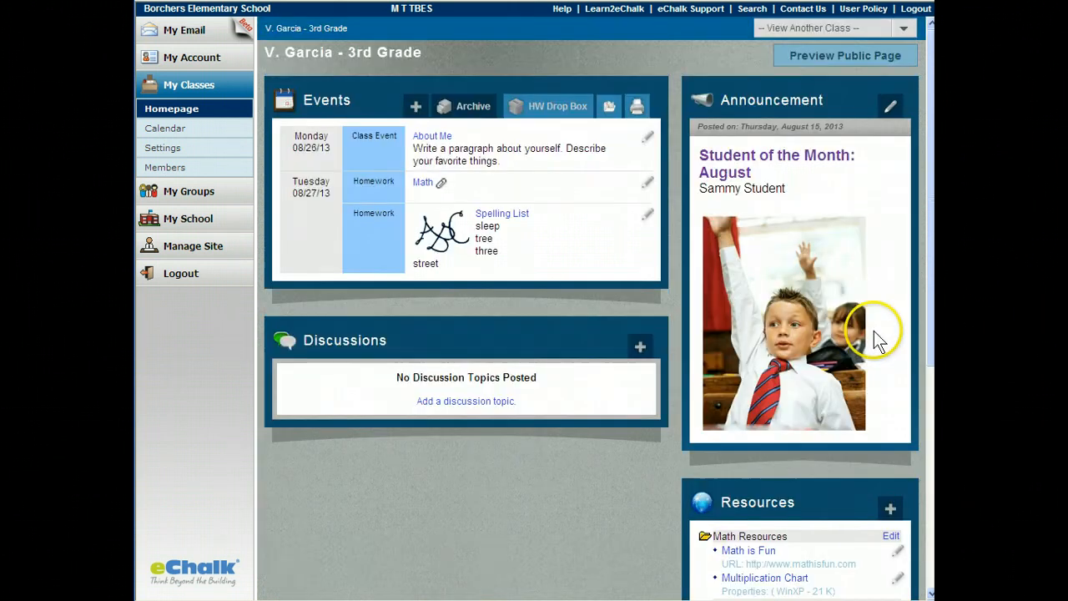
# Step: Check the resources list, preview the public class page down to its resource folders, and close the preview window
pyautogui.scroll(-3, 874, 350)
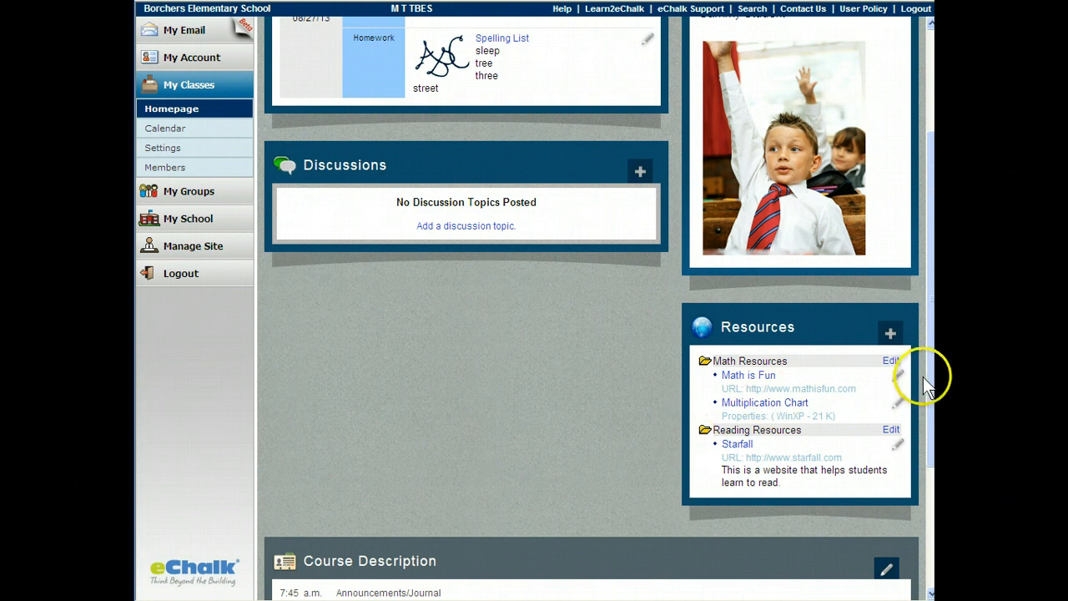
pyautogui.moveTo(929, 354); pyautogui.dragTo(928, 278)
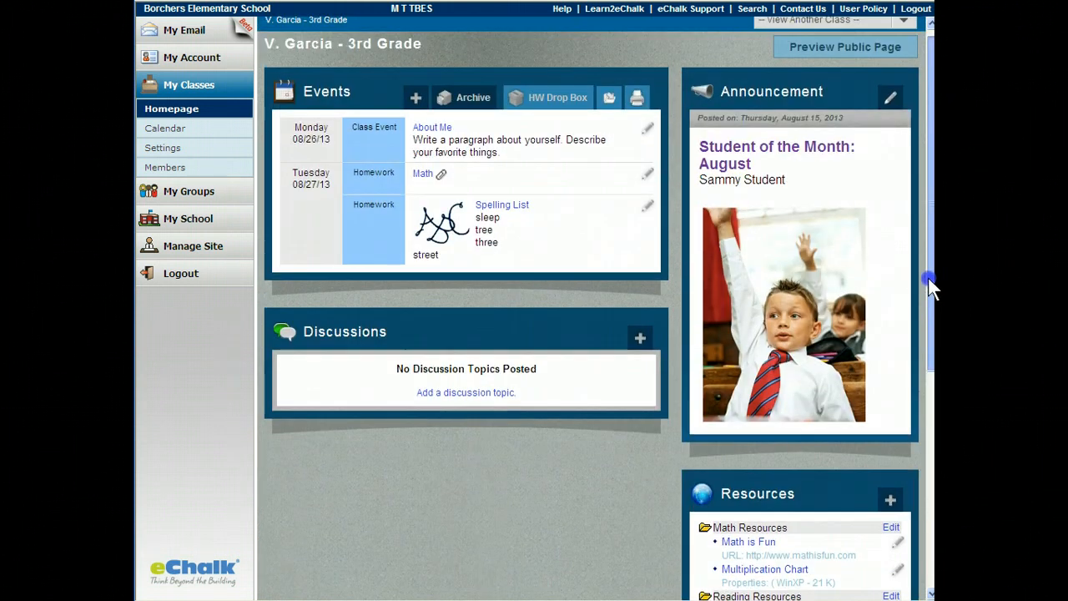
pyautogui.click(835, 47)
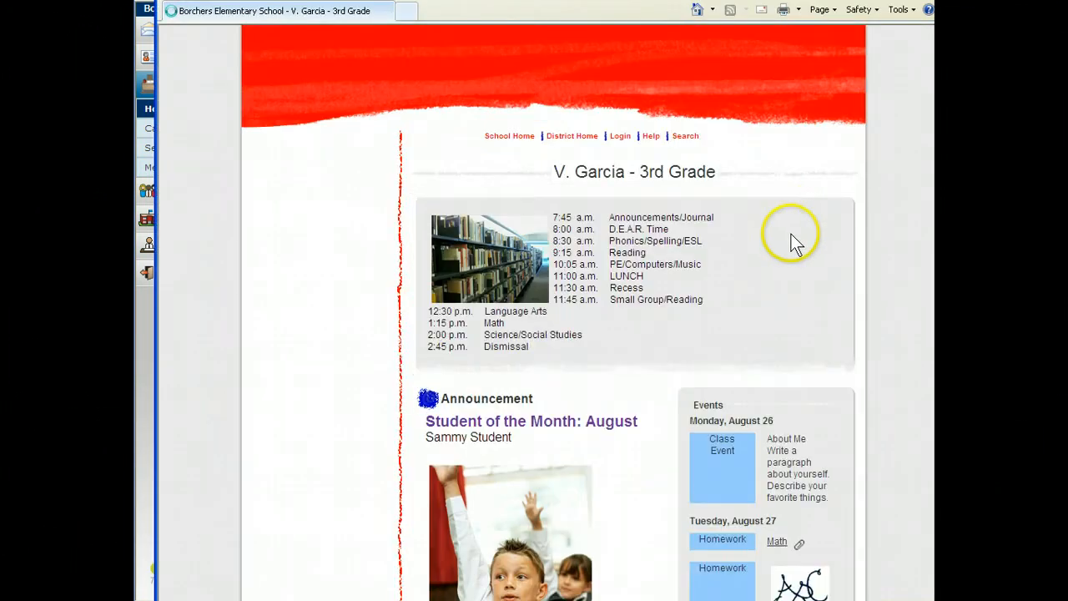
pyautogui.scroll(-4, 791, 236)
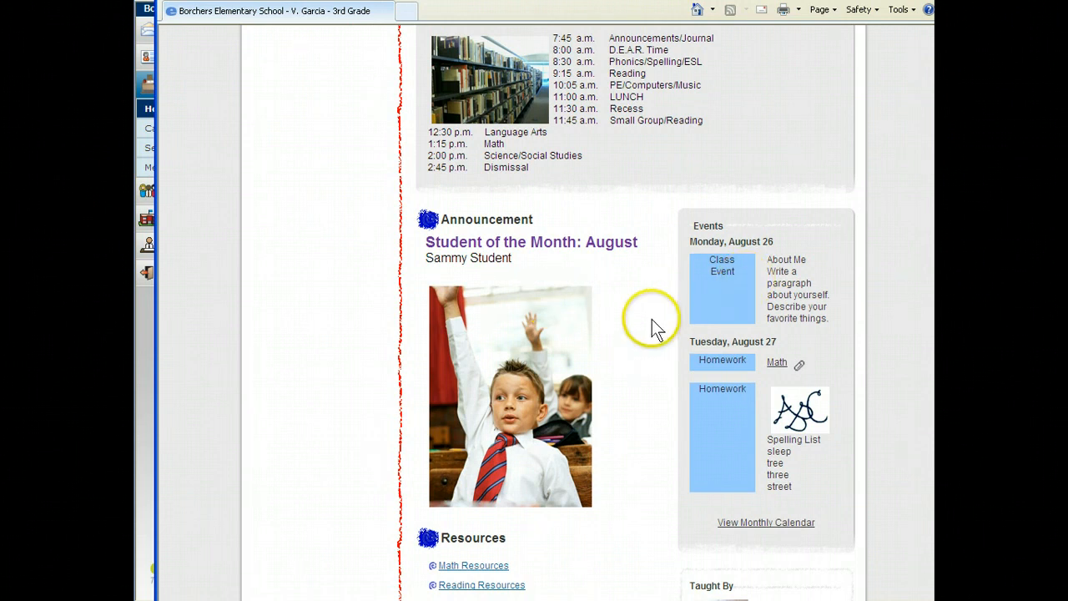
pyautogui.scroll(-3, 652, 319)
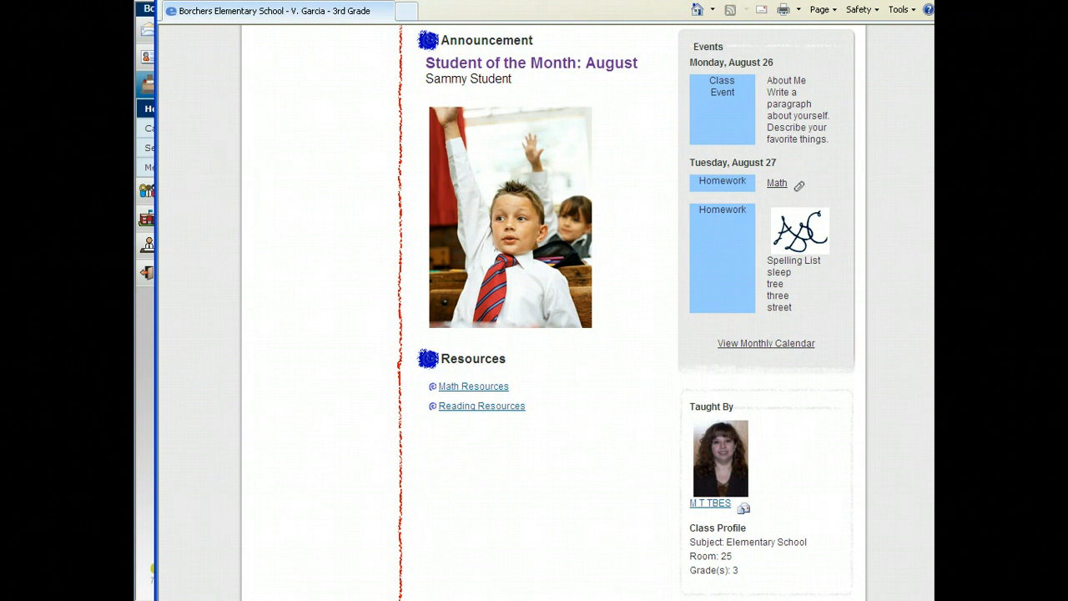
pyautogui.scroll(3, 626, 313)
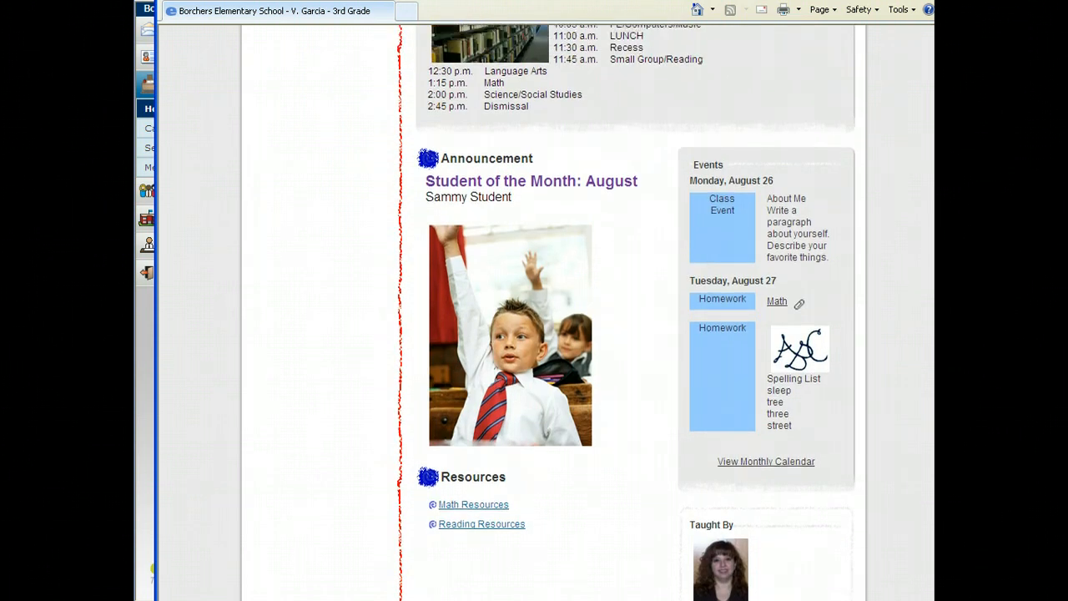
pyautogui.click(463, 505)
pyautogui.scroll(5, 553, 313)
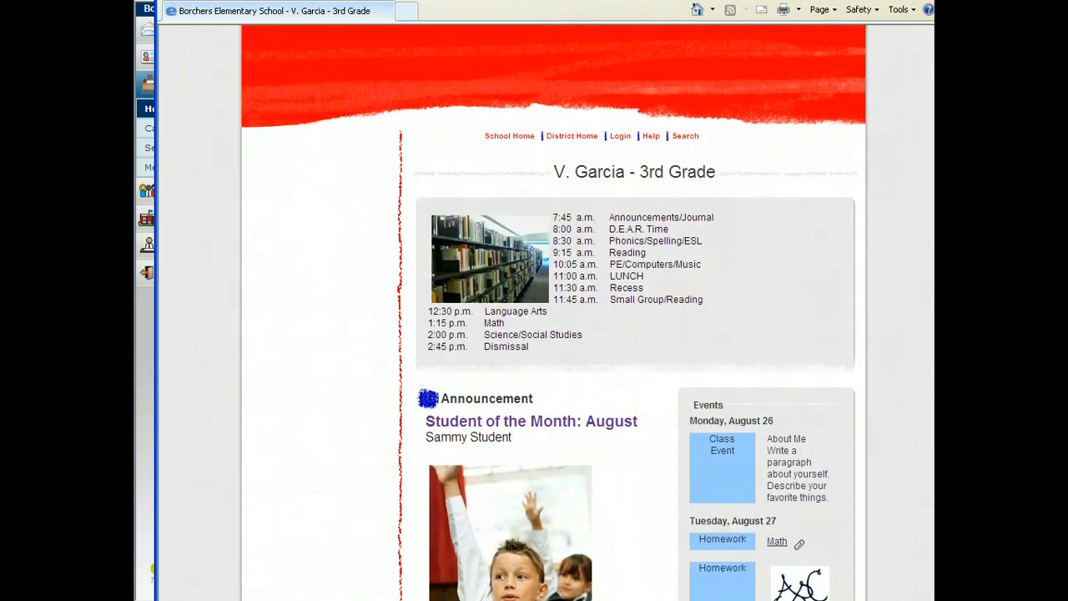
pyautogui.hotkey('alt', 'F4')
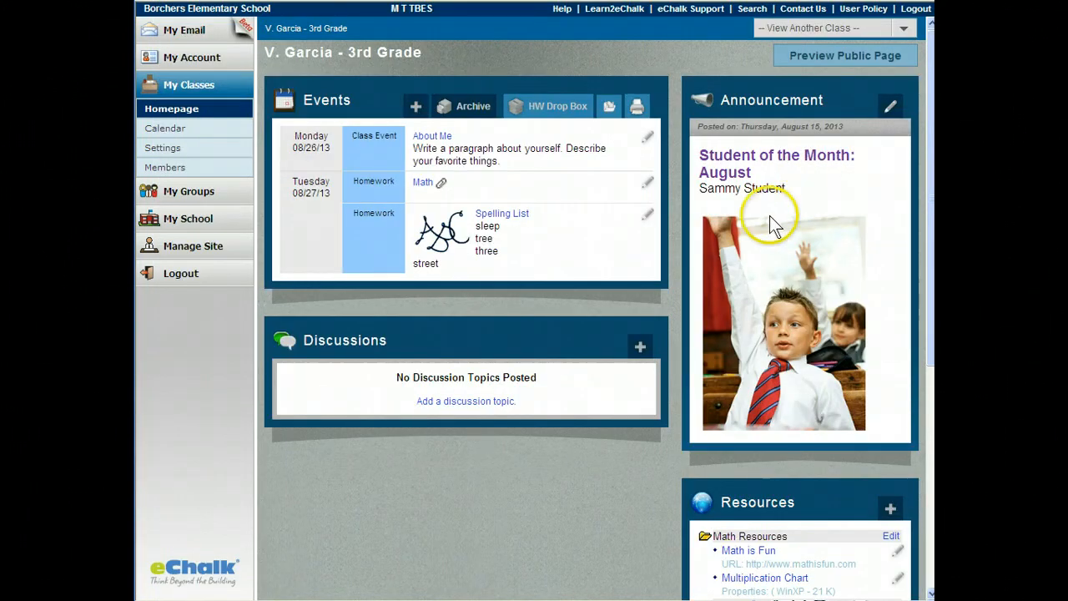